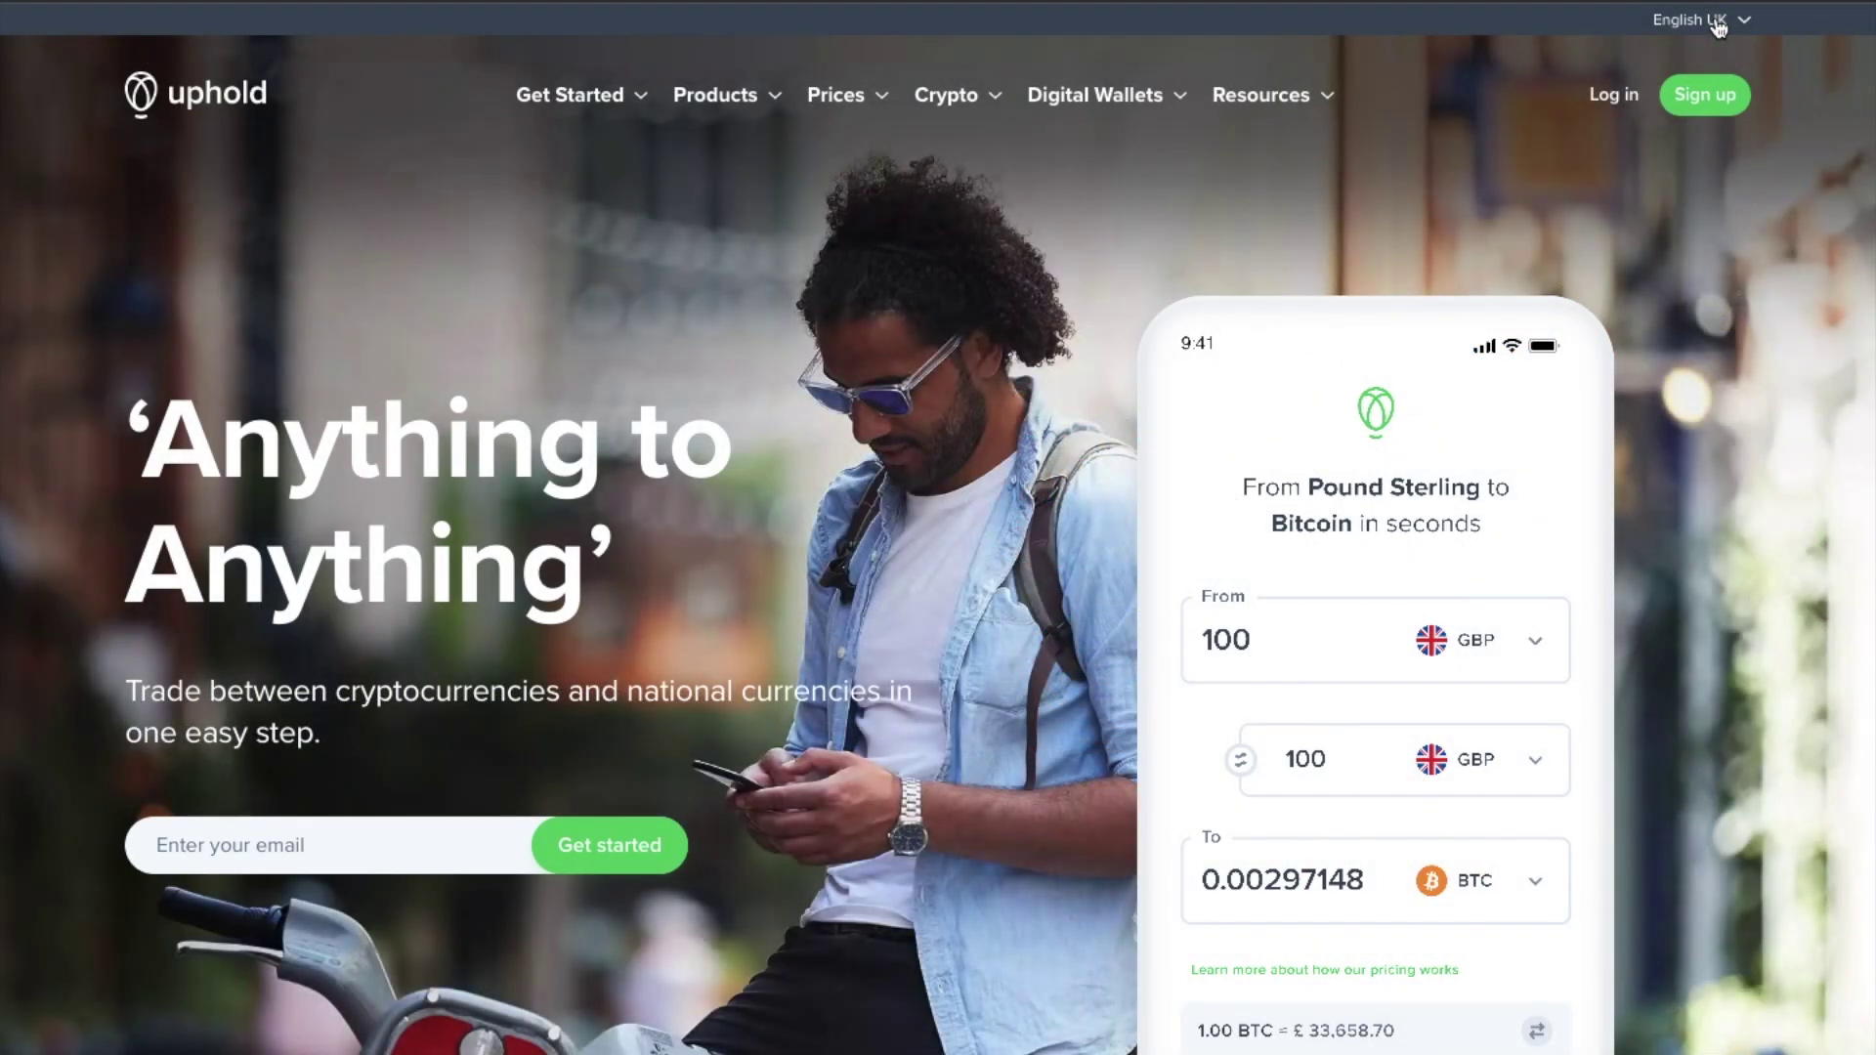
# Switch the site language to English Global, then back to English UK.
pyautogui.click(1718, 27)
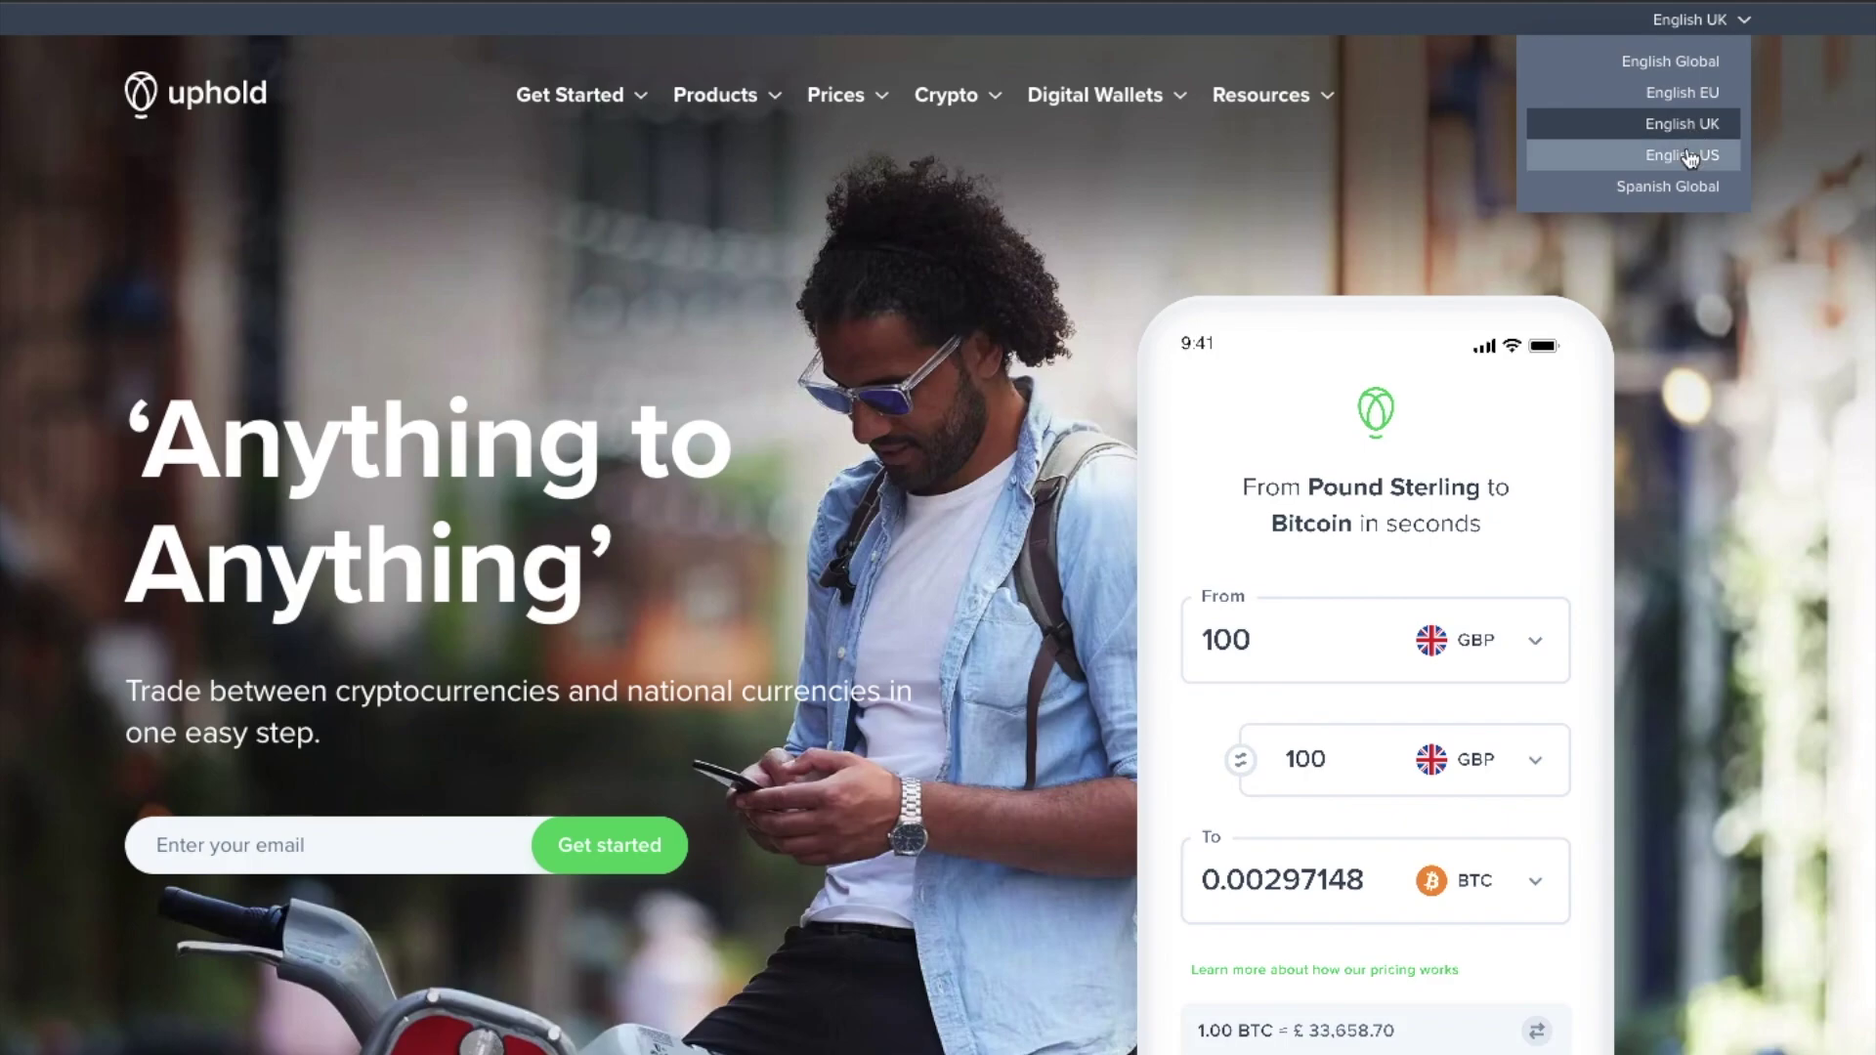
pyautogui.click(1687, 76)
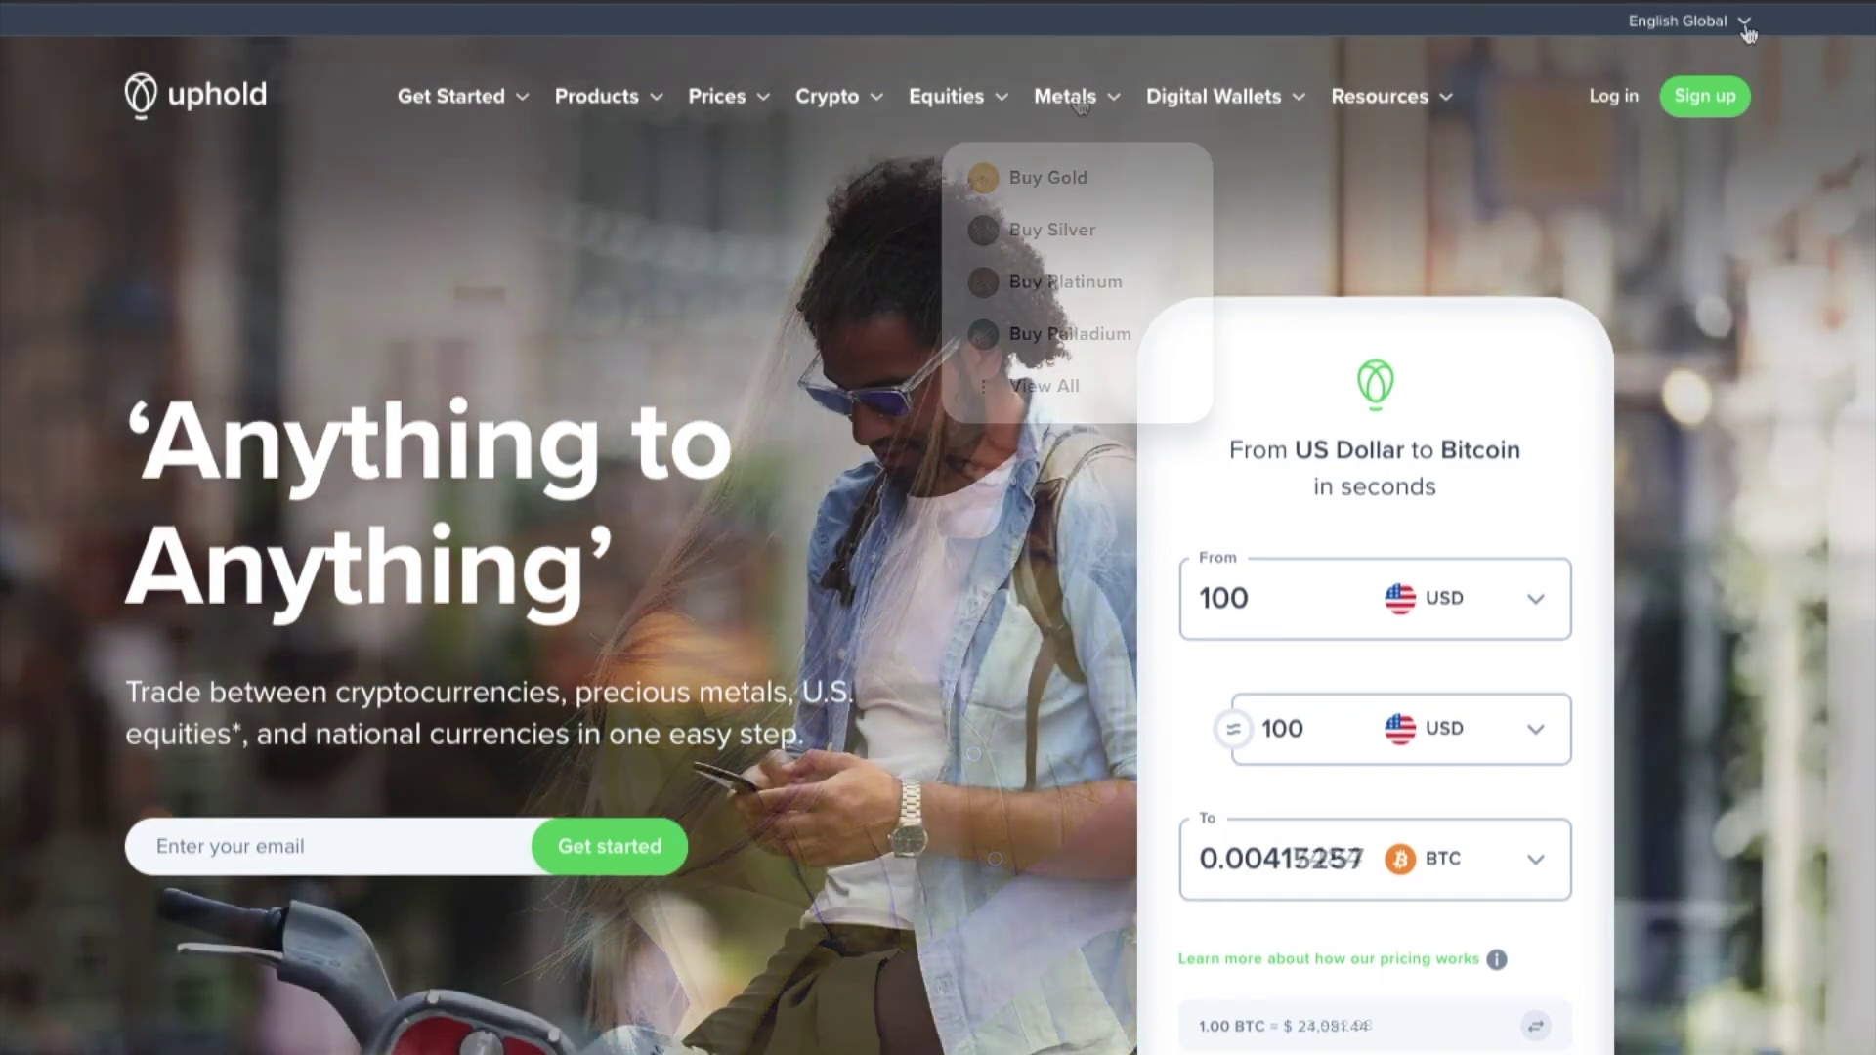
pyautogui.click(1746, 24)
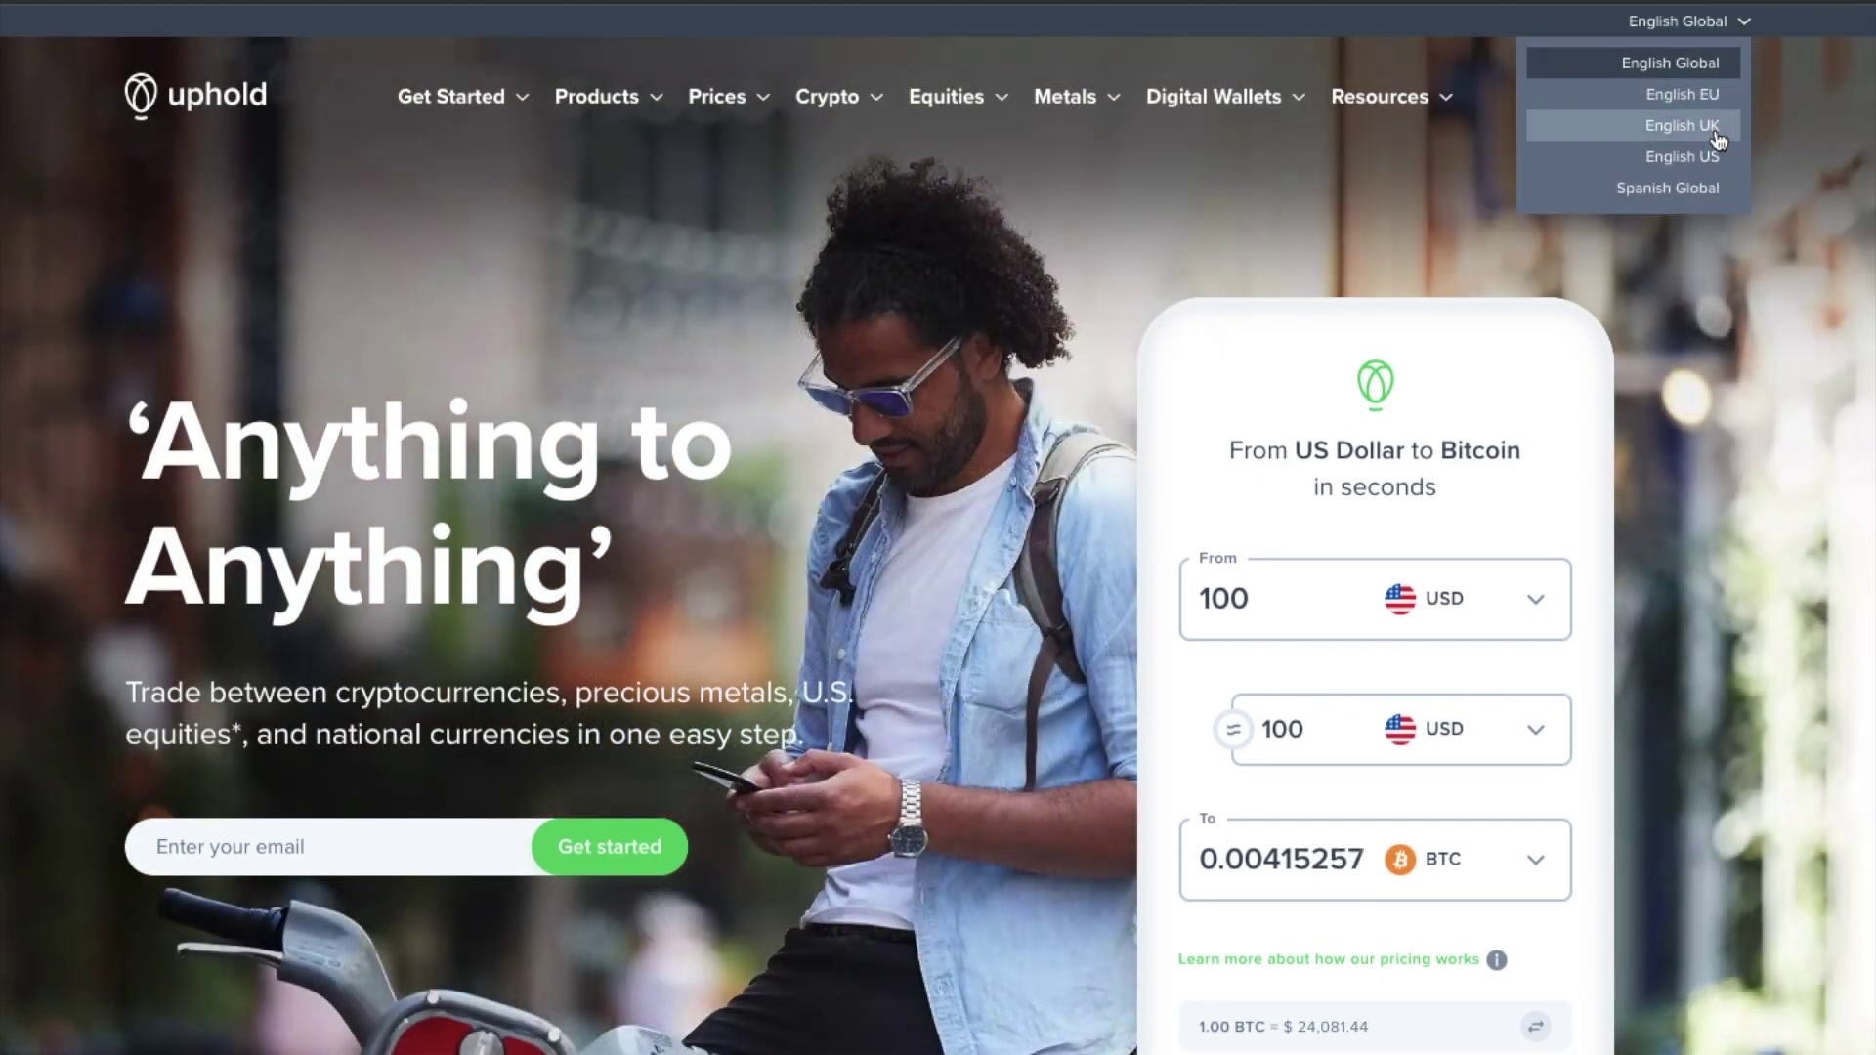
pyautogui.click(1716, 135)
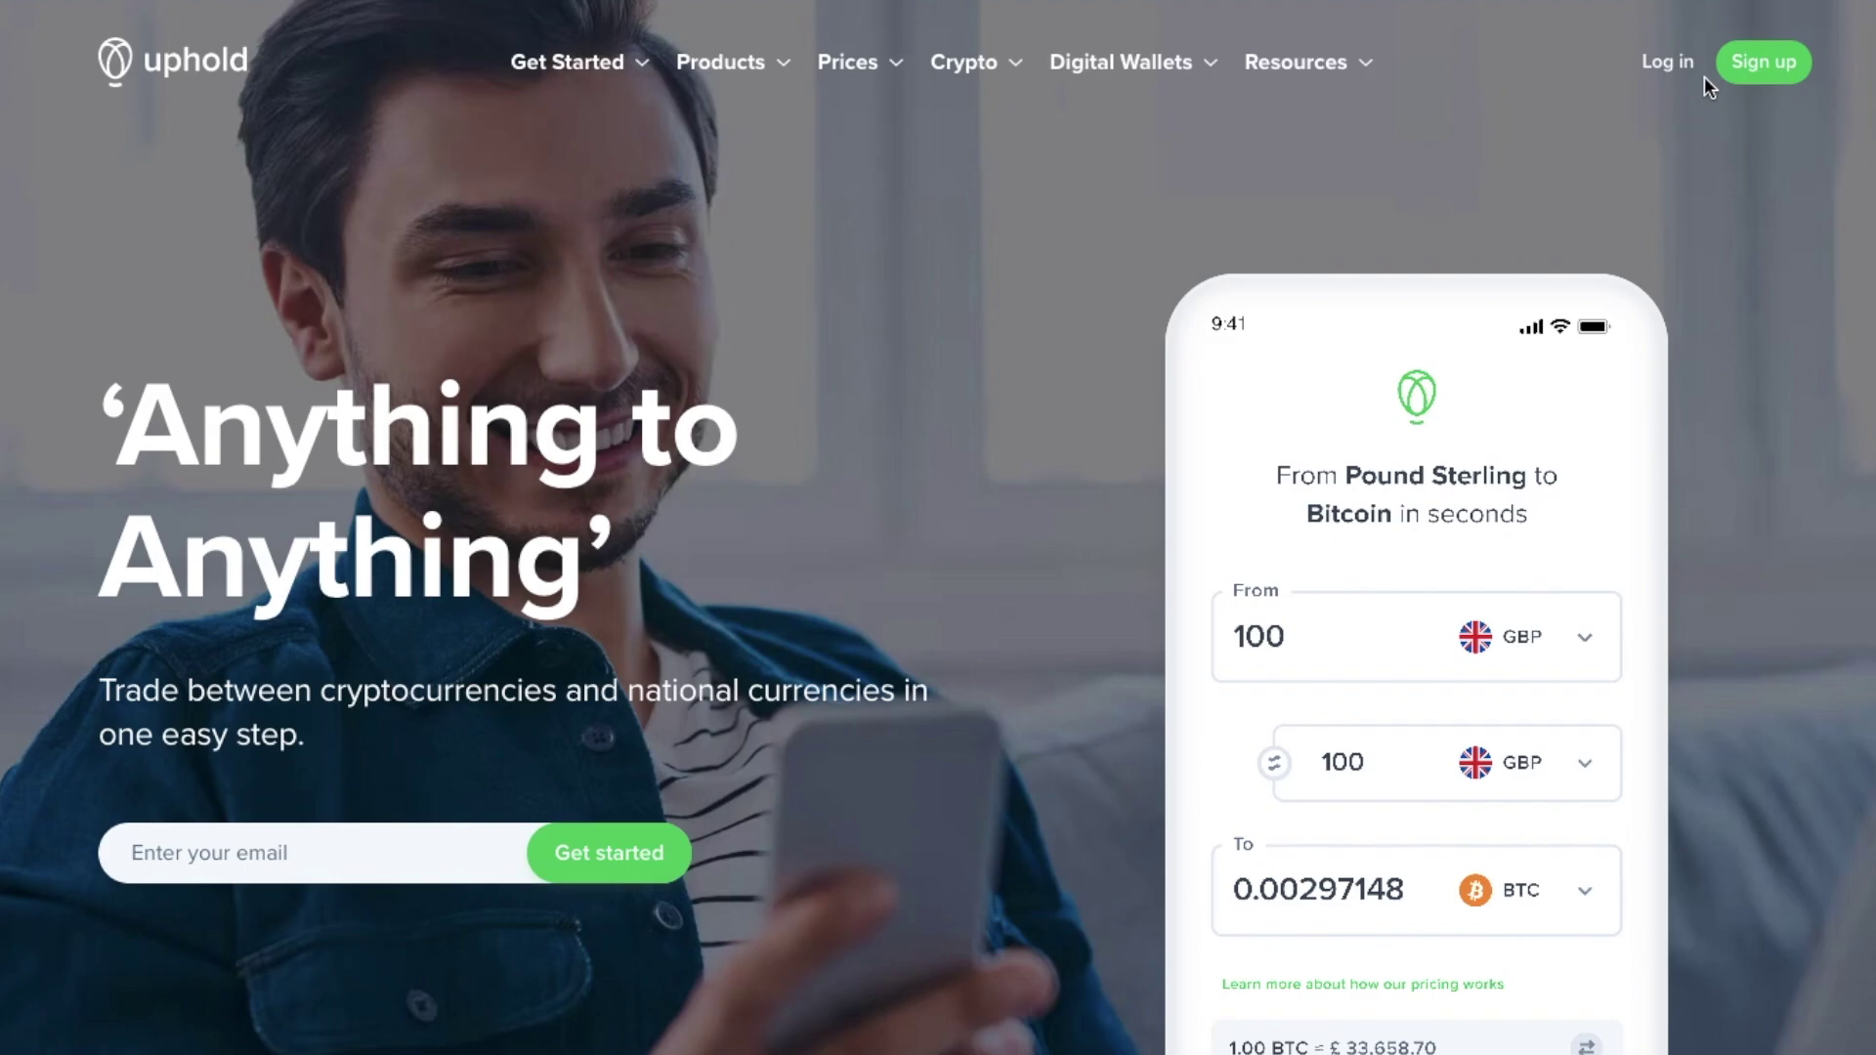
# Sign up, continue past the details form, and accept the crypto risk disclosure.
pyautogui.click(1758, 76)
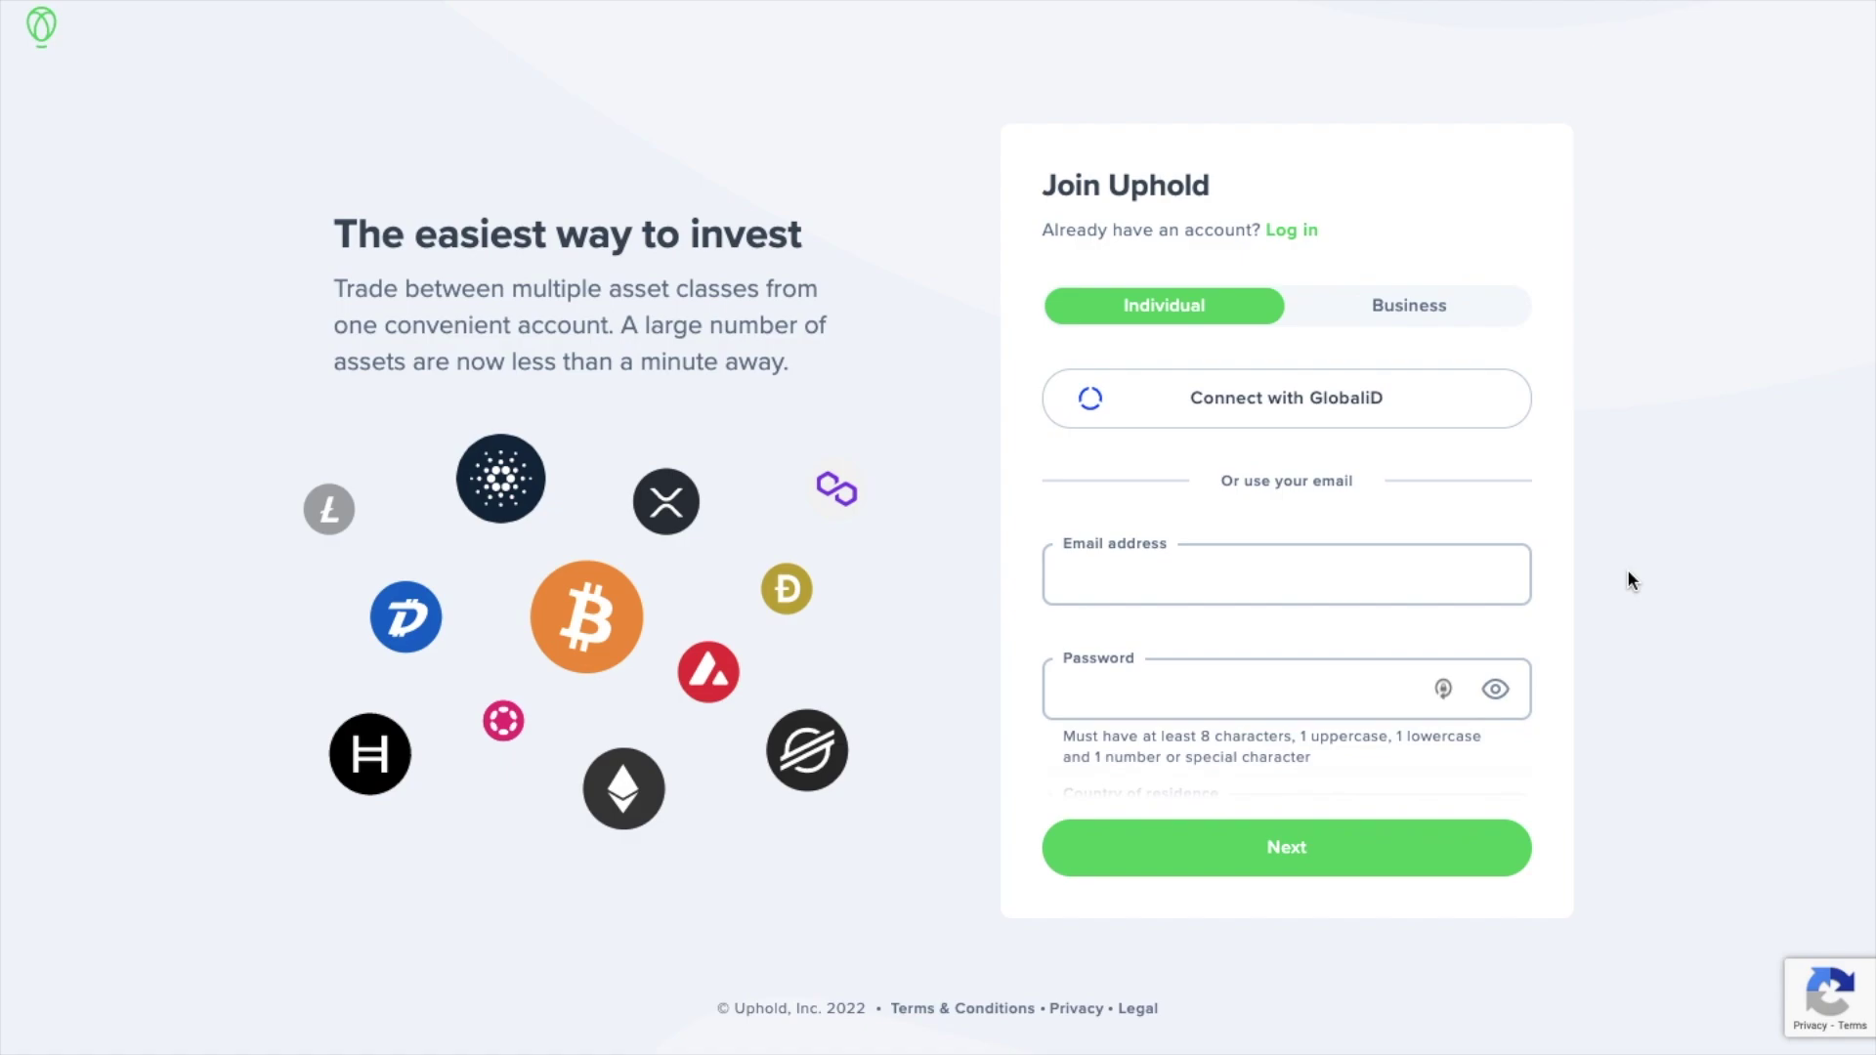
pyautogui.click(1175, 848)
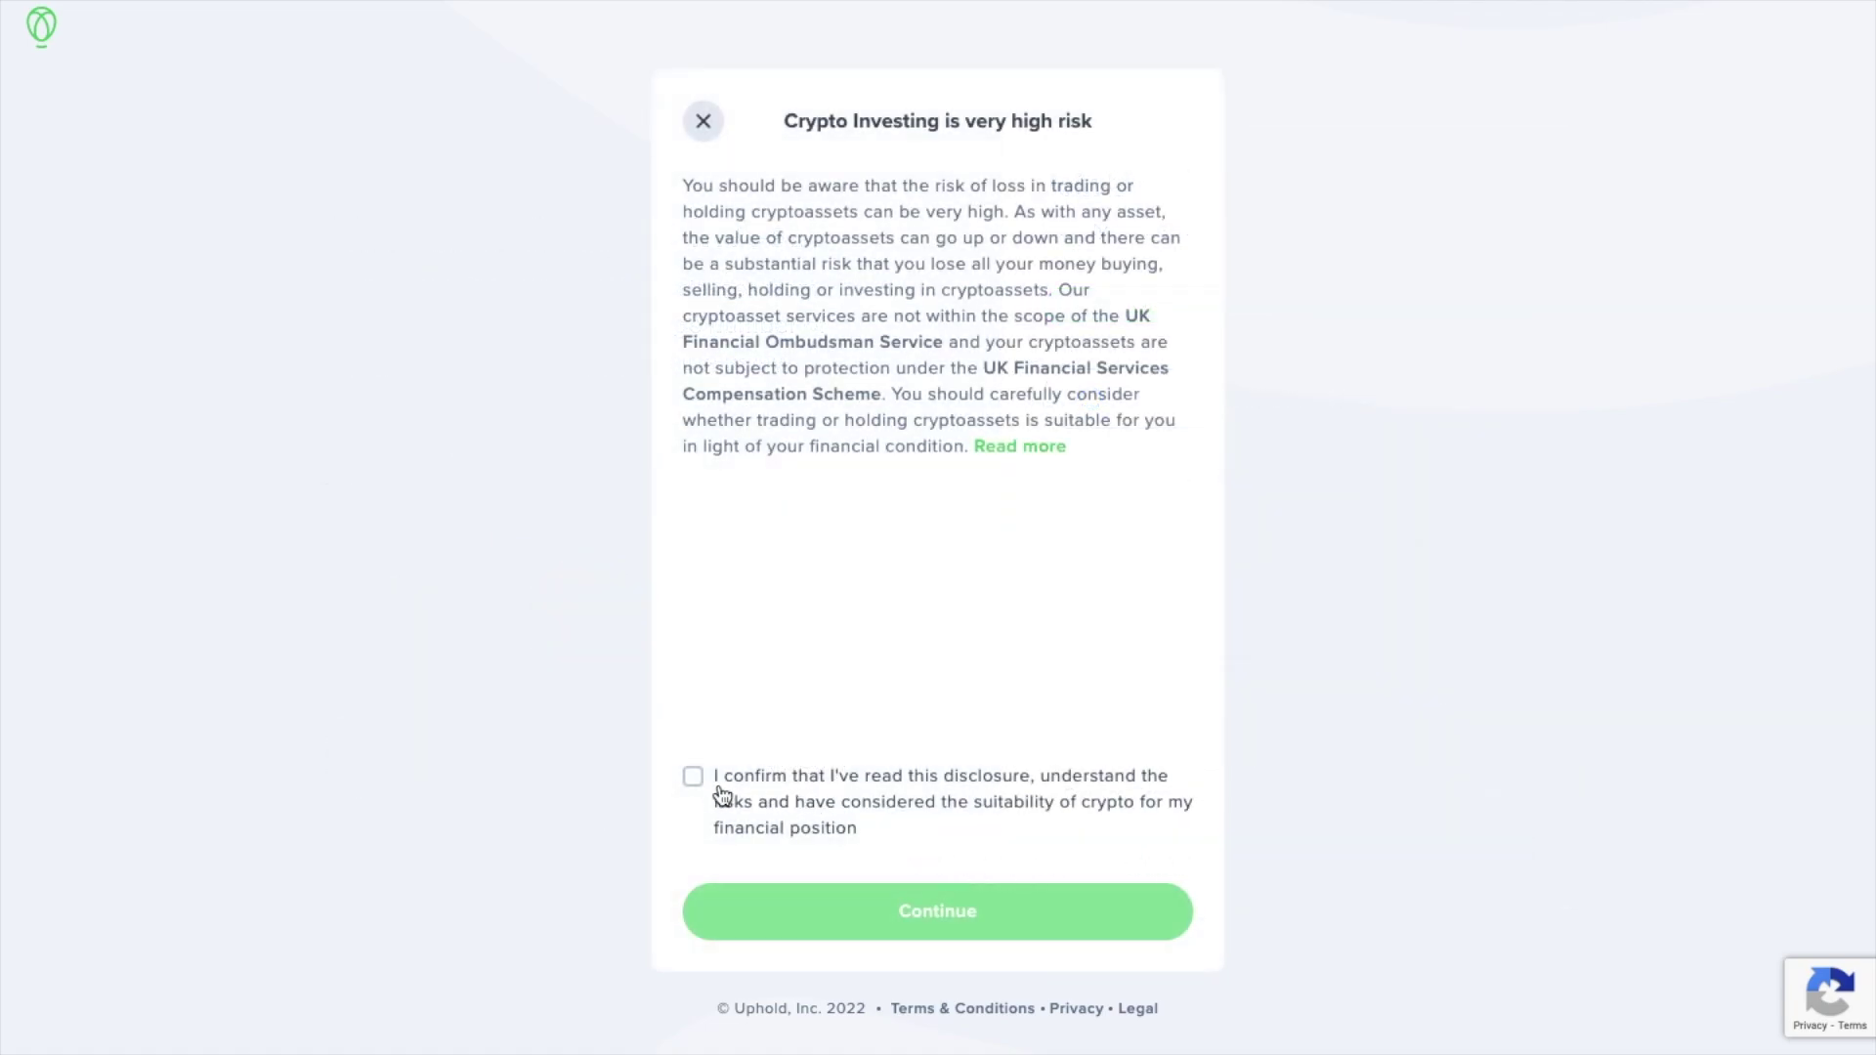
pyautogui.click(692, 777)
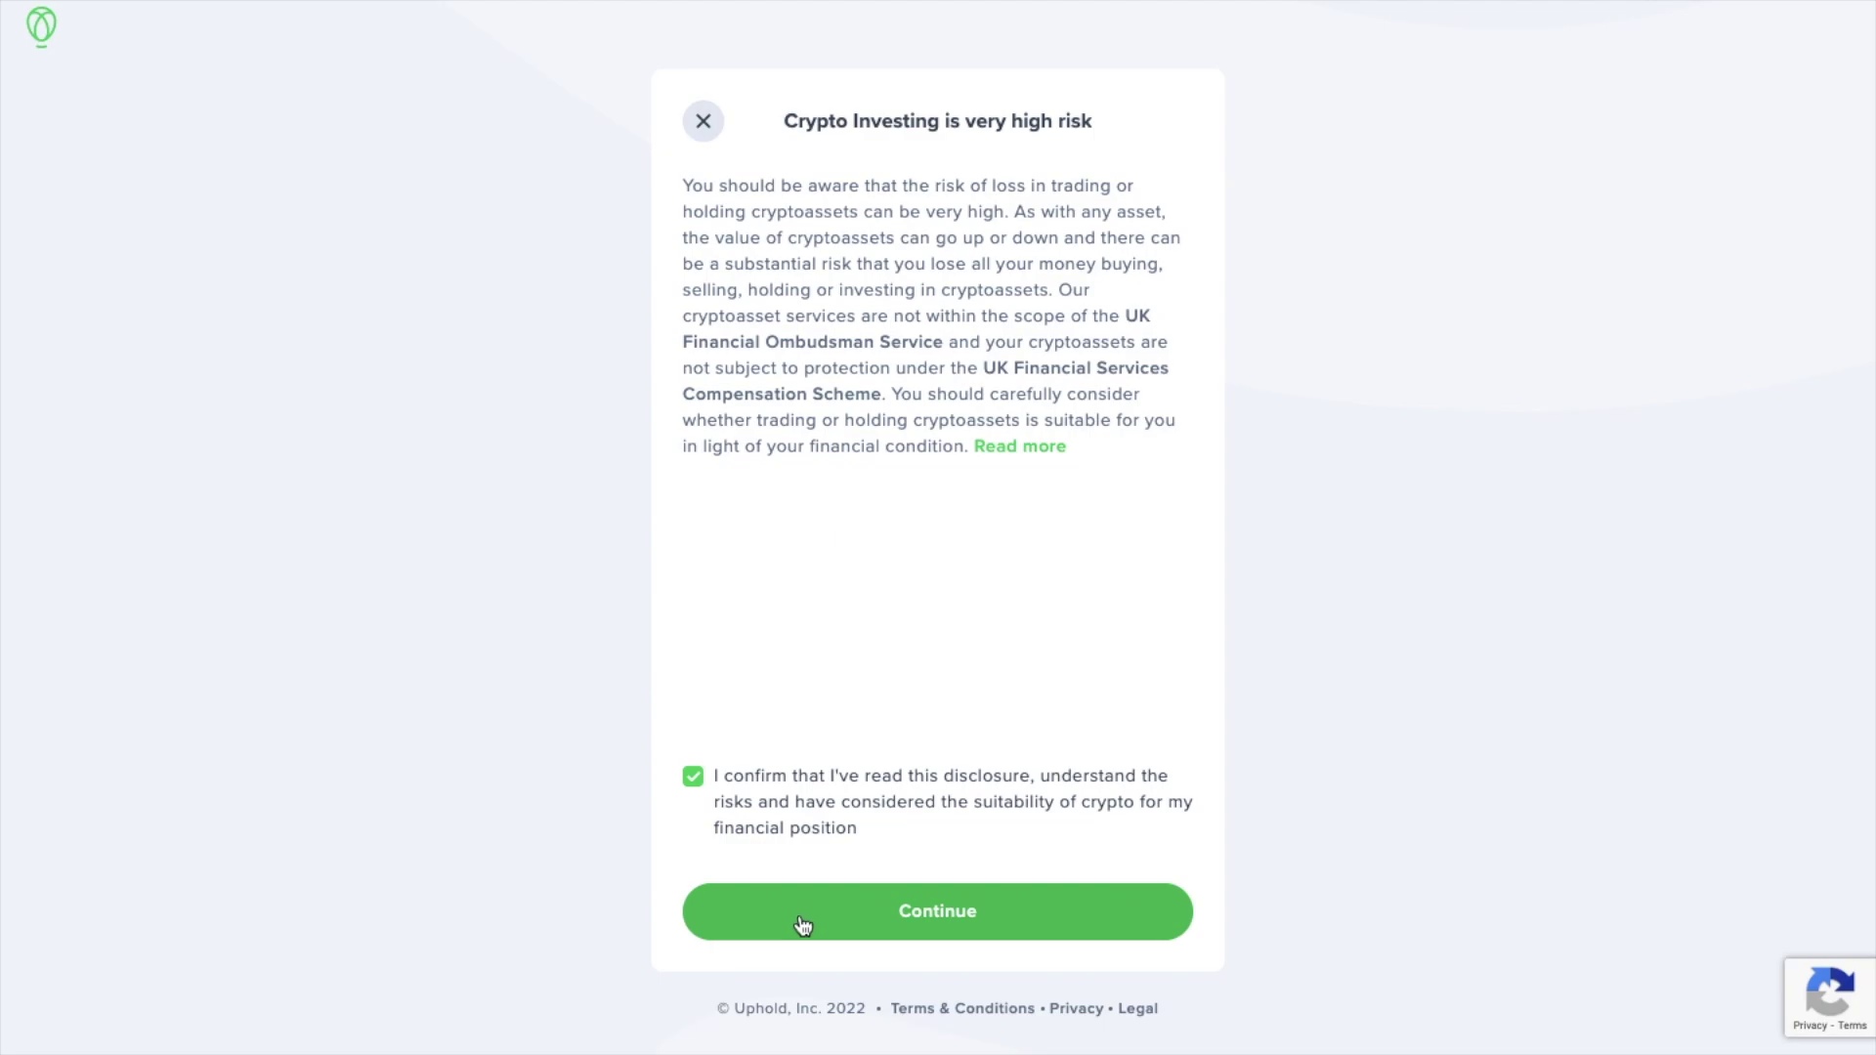
pyautogui.click(803, 924)
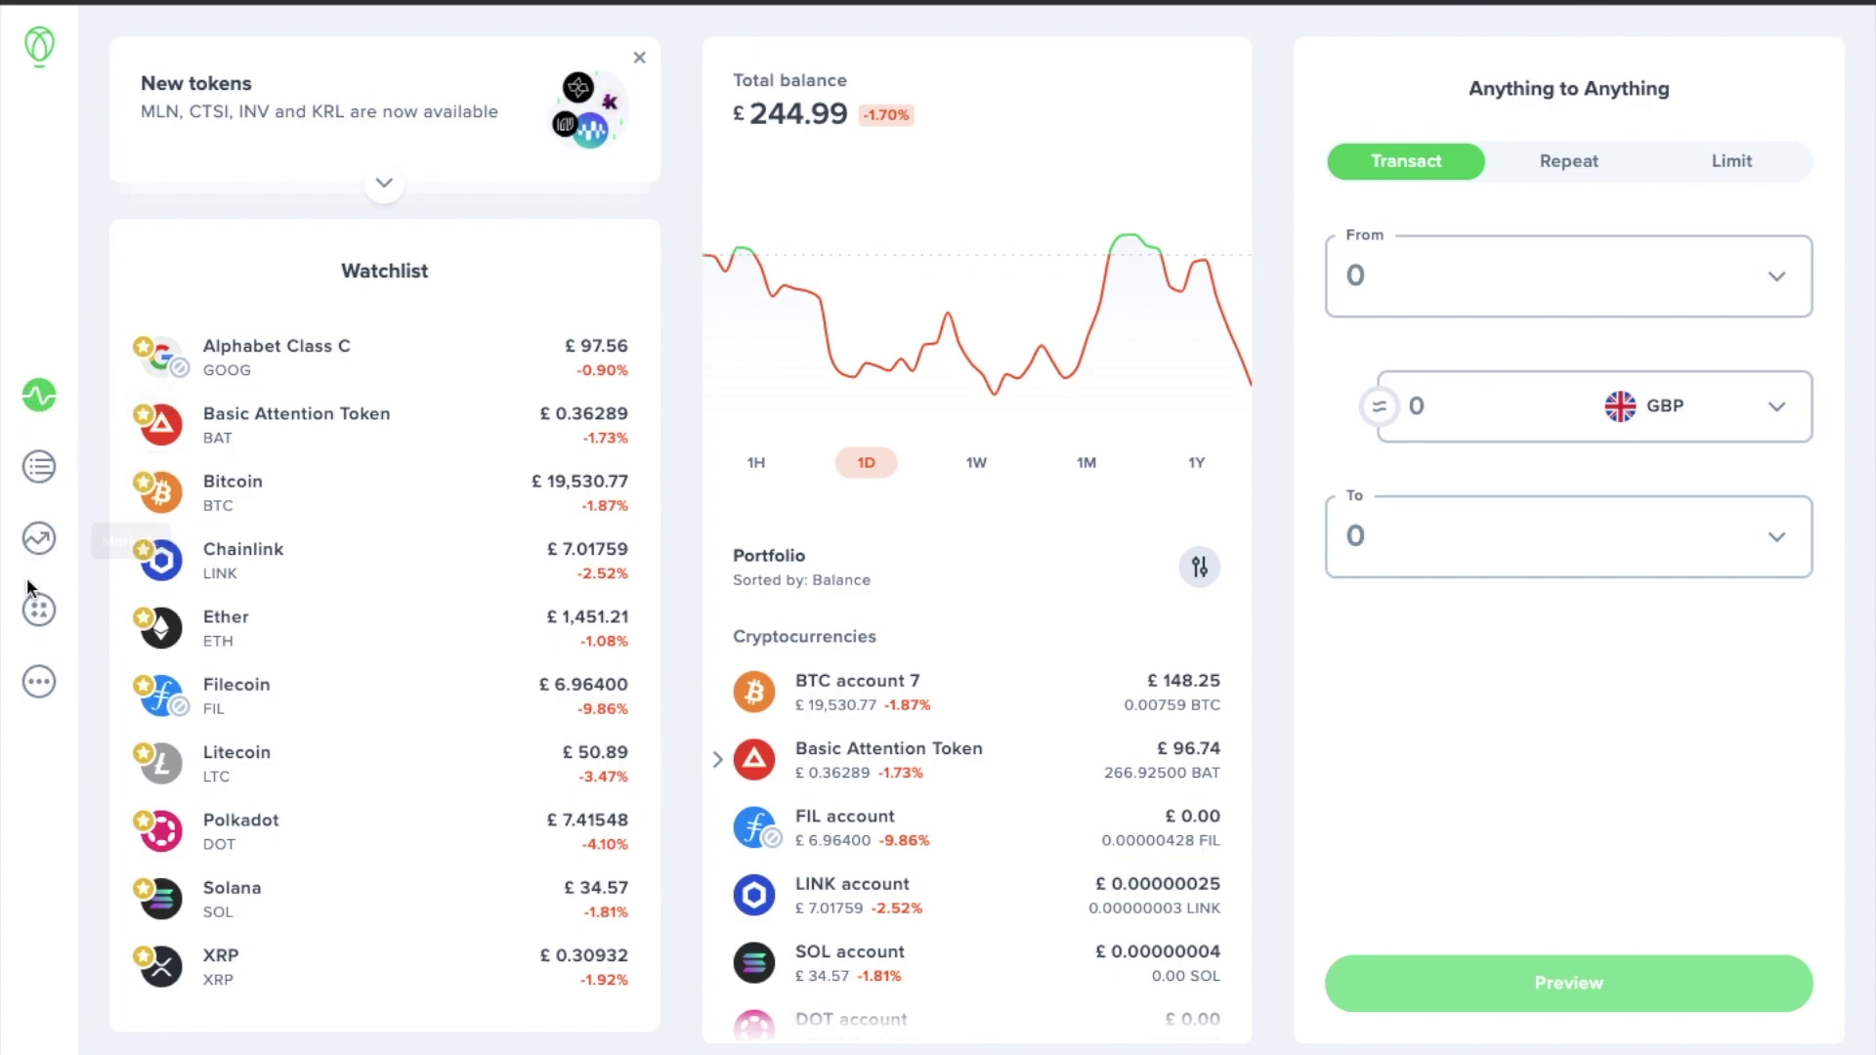
pyautogui.click(38, 685)
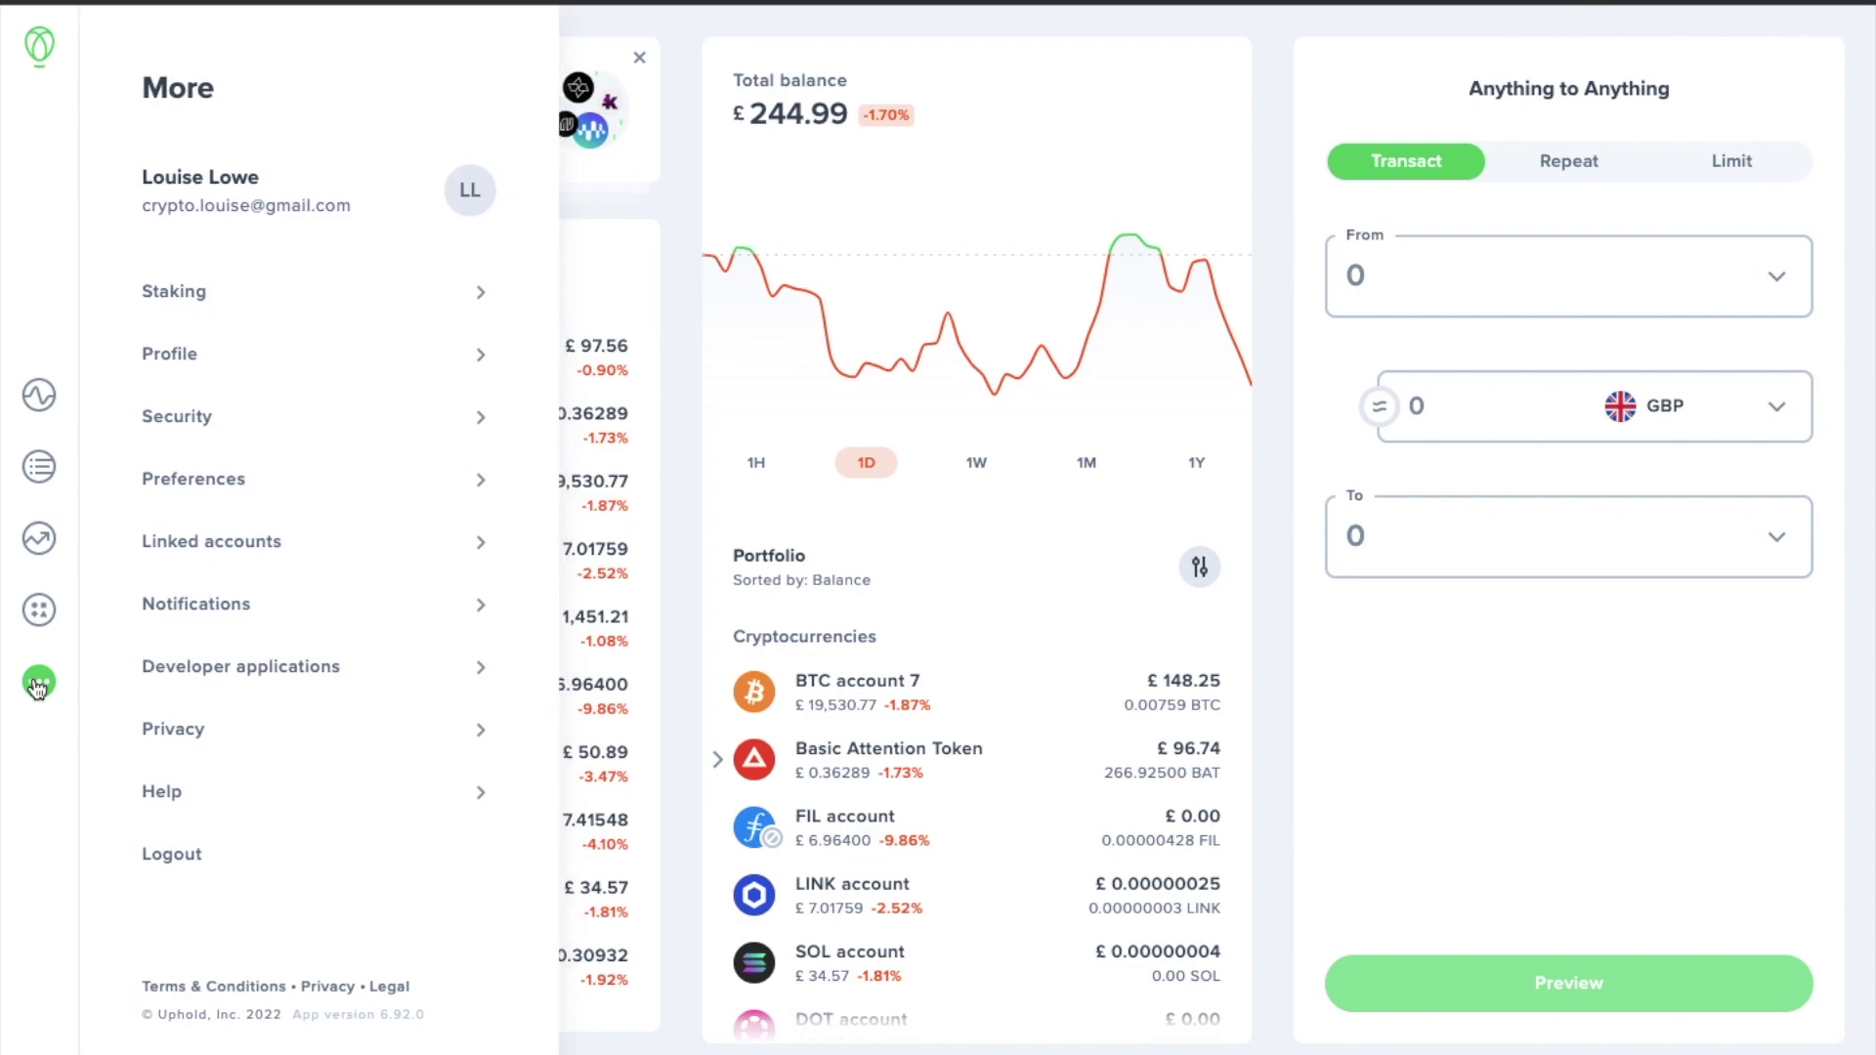
pyautogui.click(242, 442)
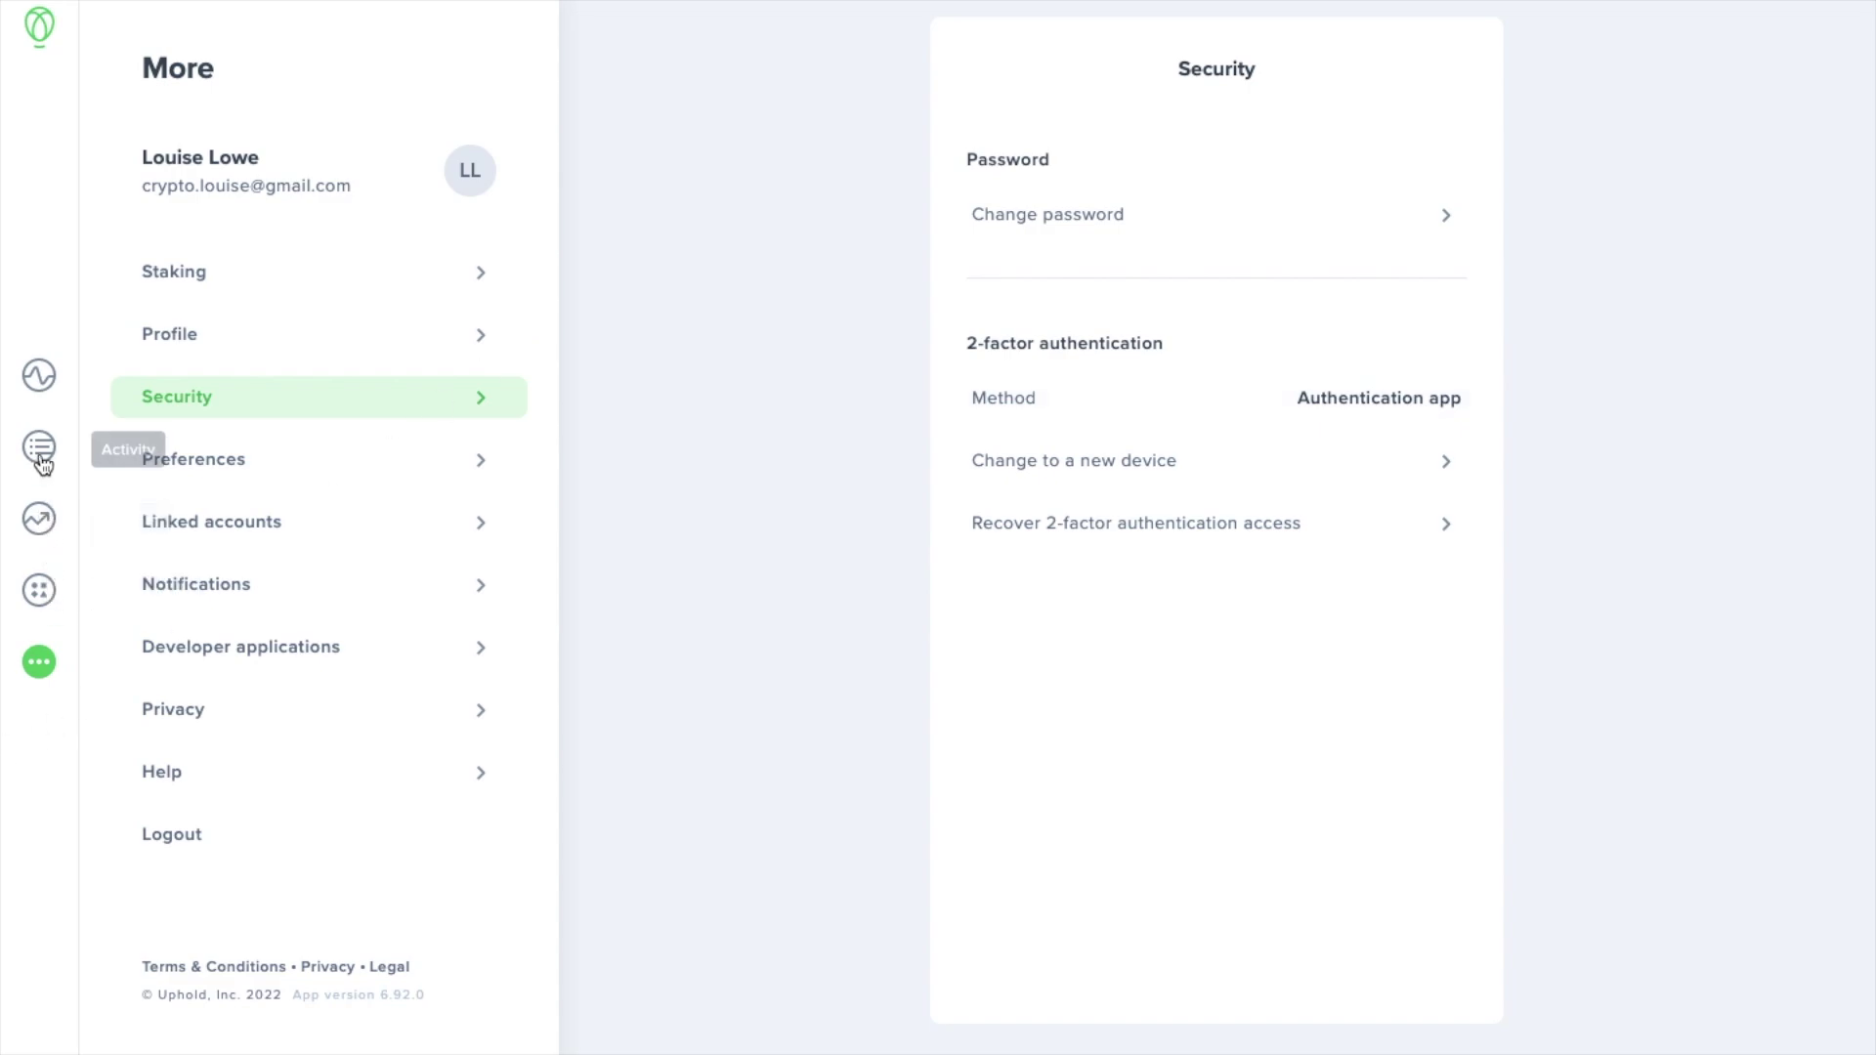
pyautogui.click(39, 377)
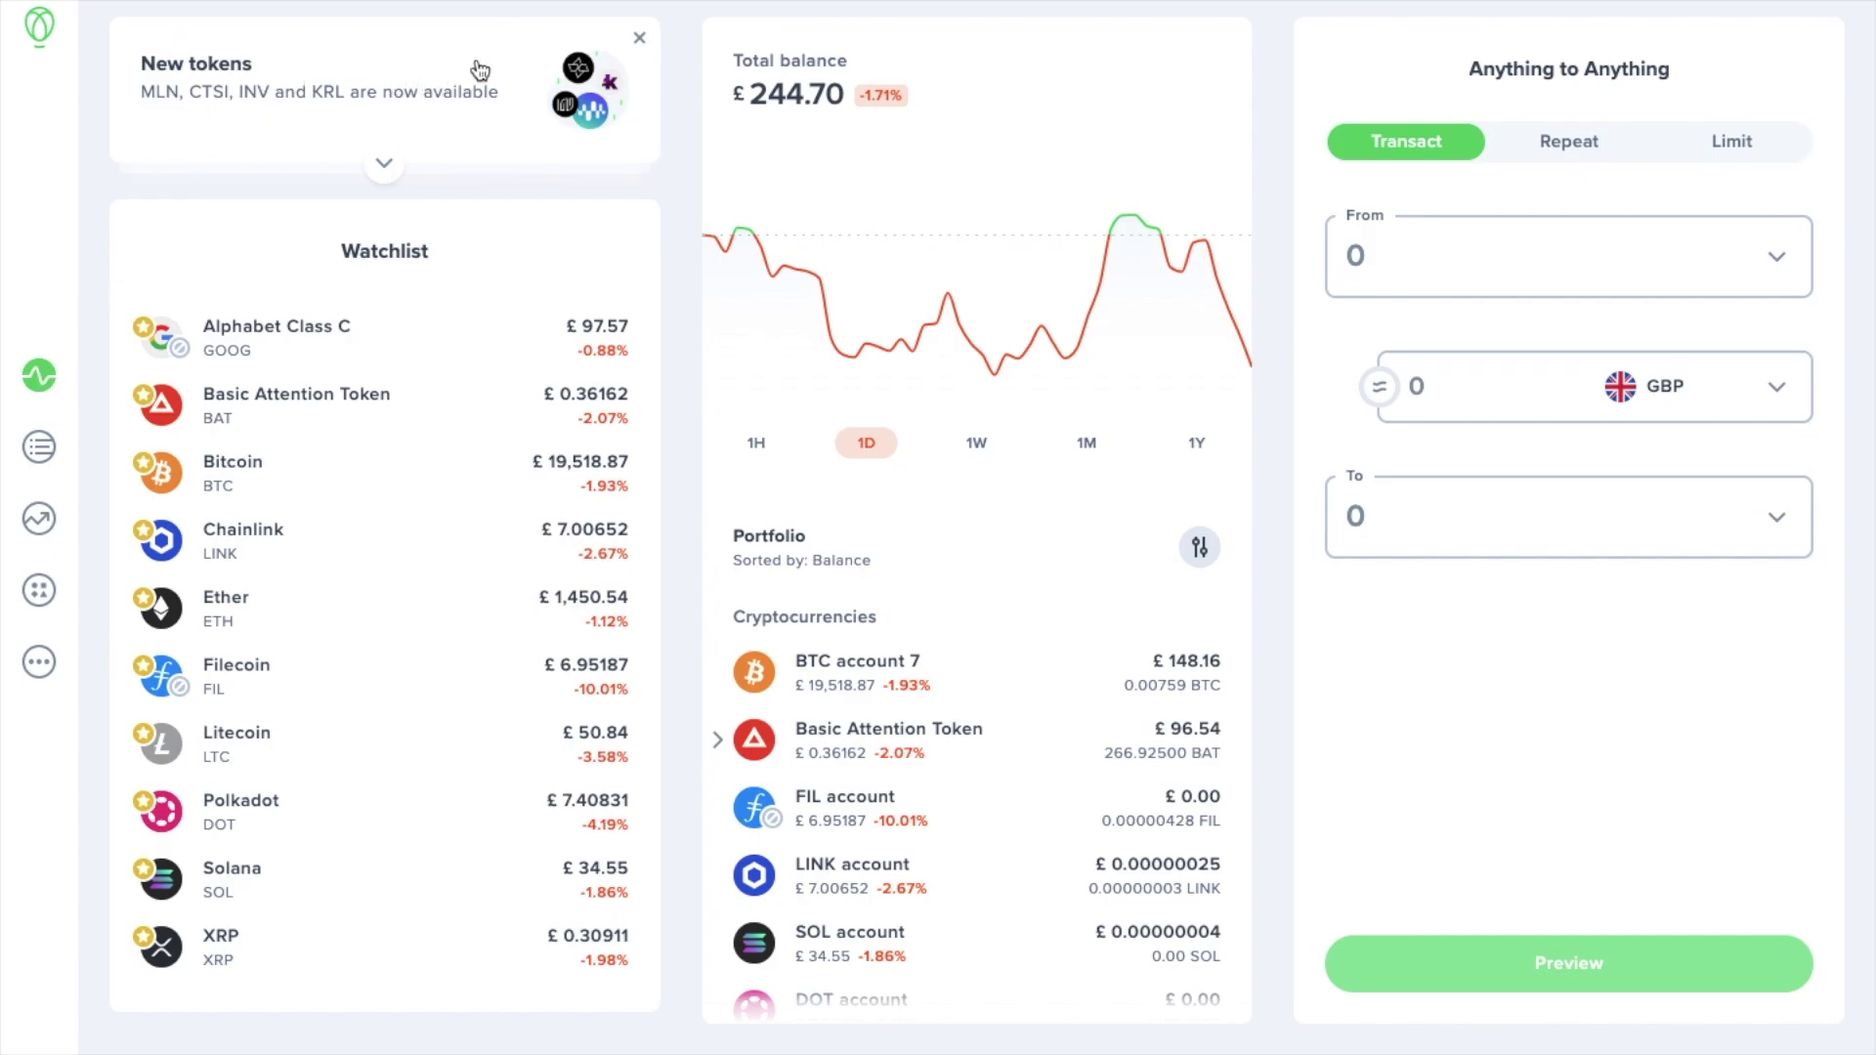
# Dismiss the New tokens banner, then view and close Bitcoin's details from the Watchlist.
pyautogui.click(641, 41)
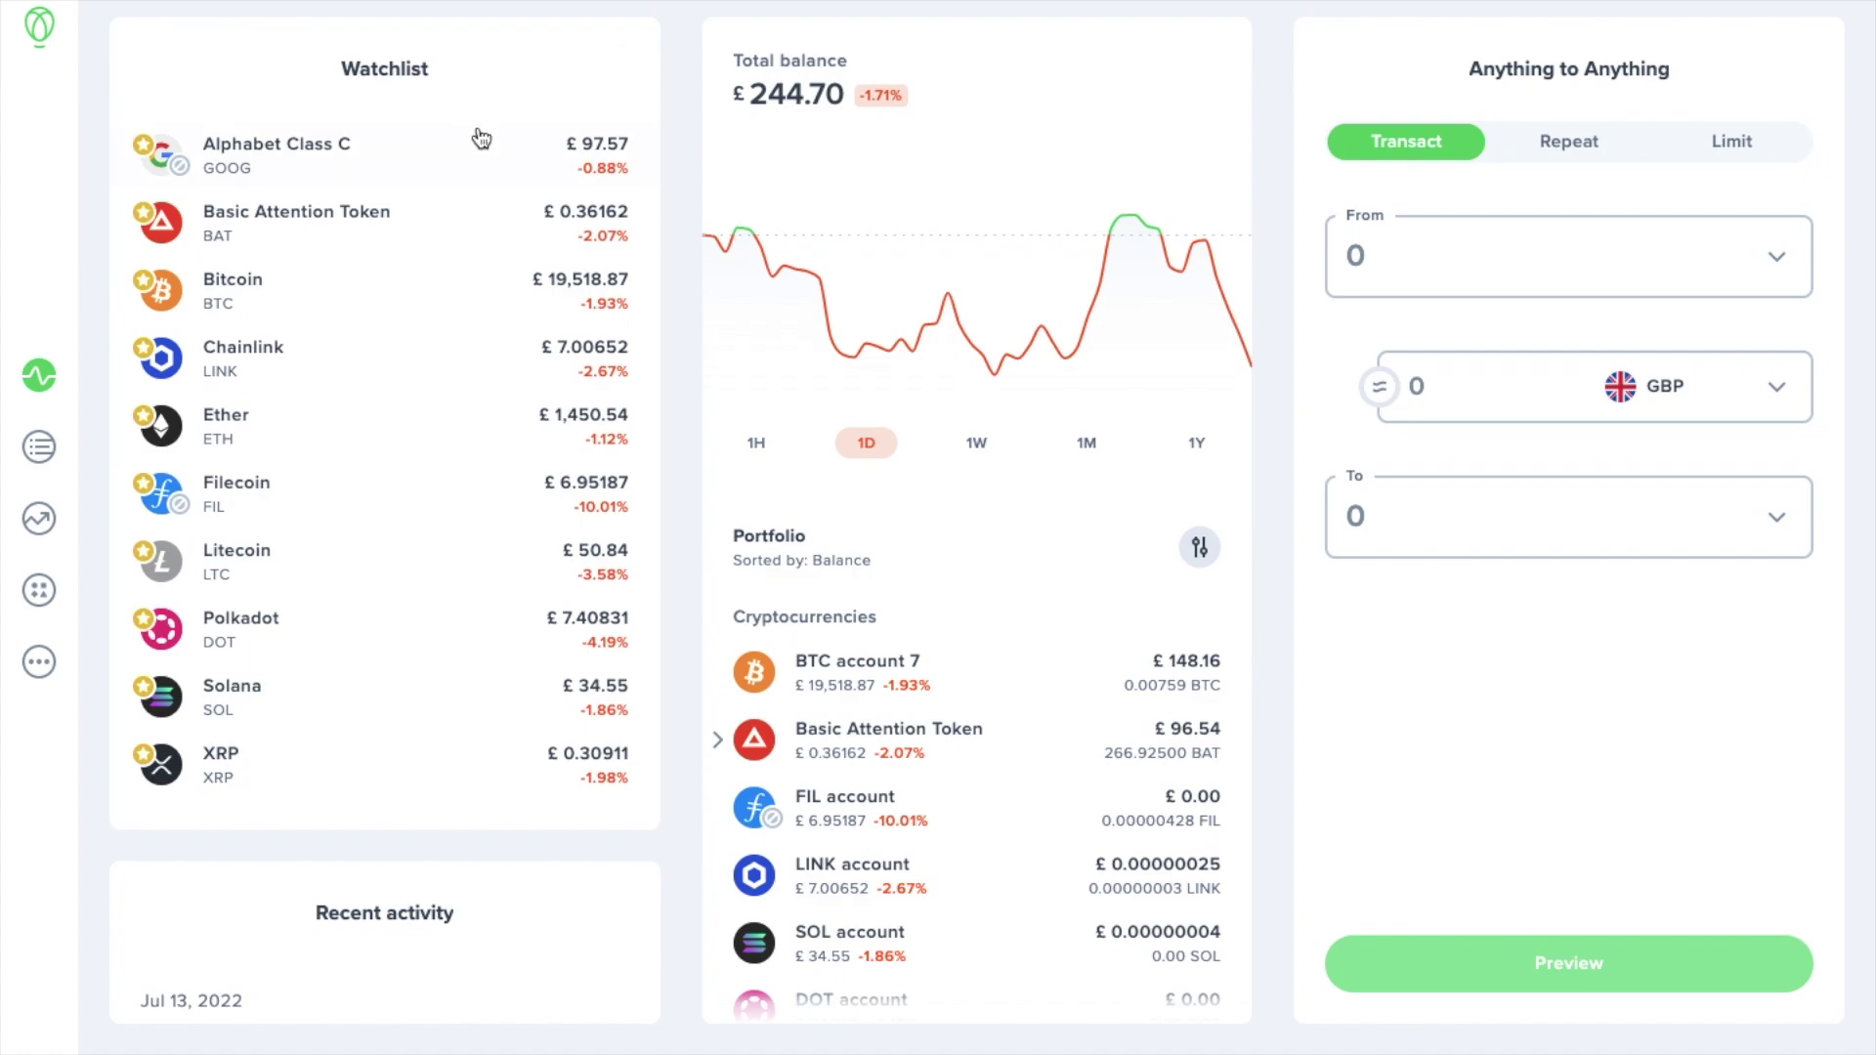
pyautogui.click(456, 286)
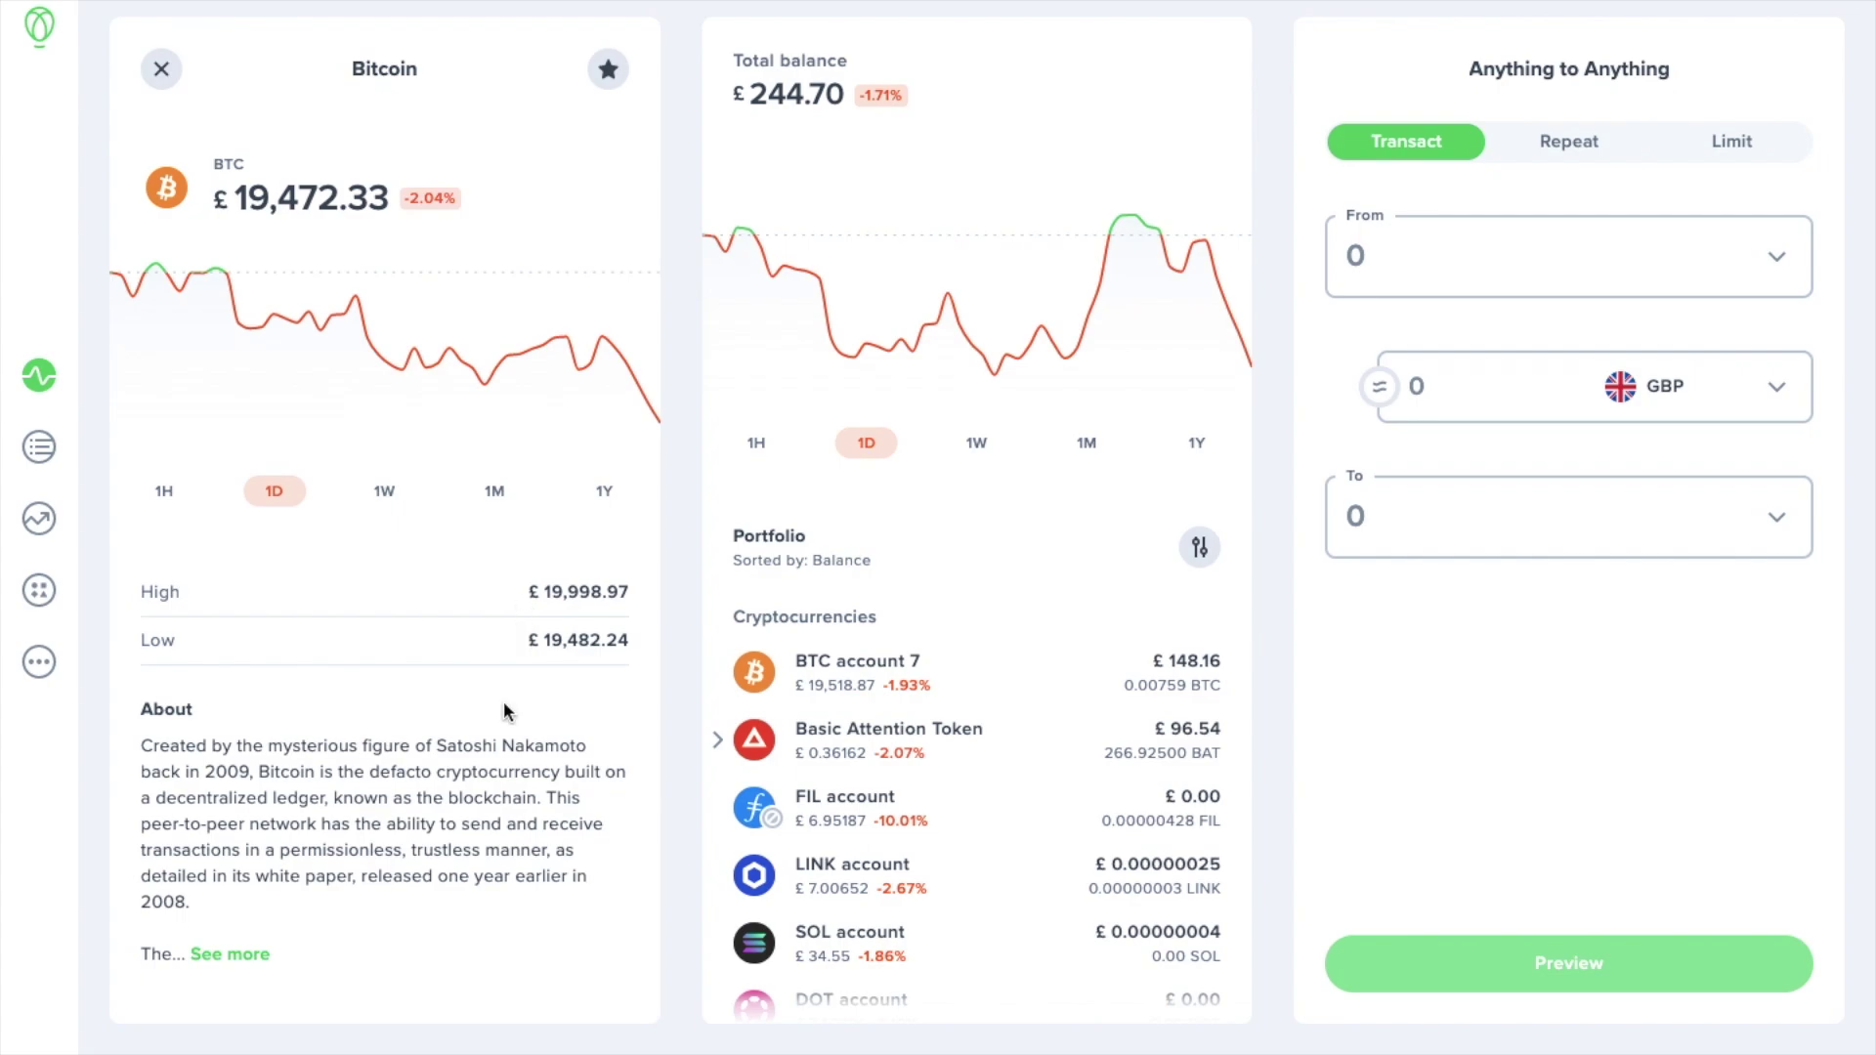
pyautogui.scroll(-1, 486, 792)
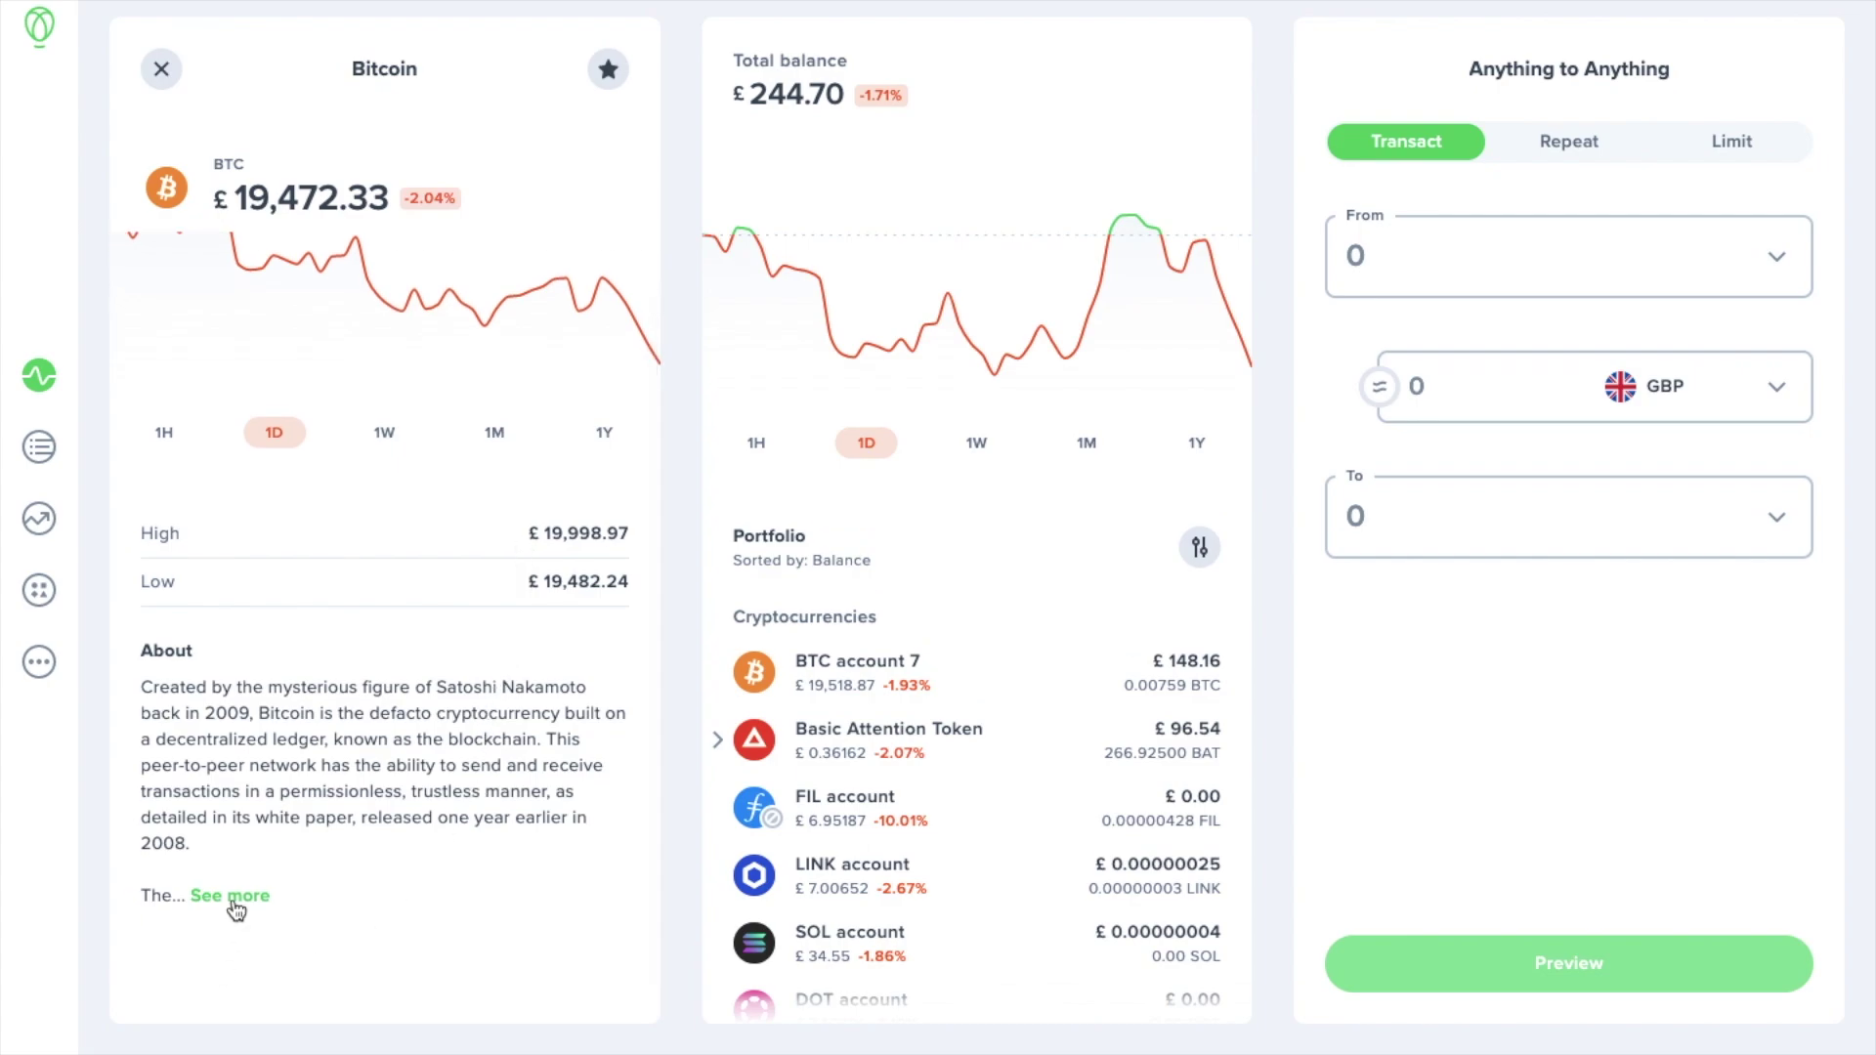
pyautogui.click(161, 68)
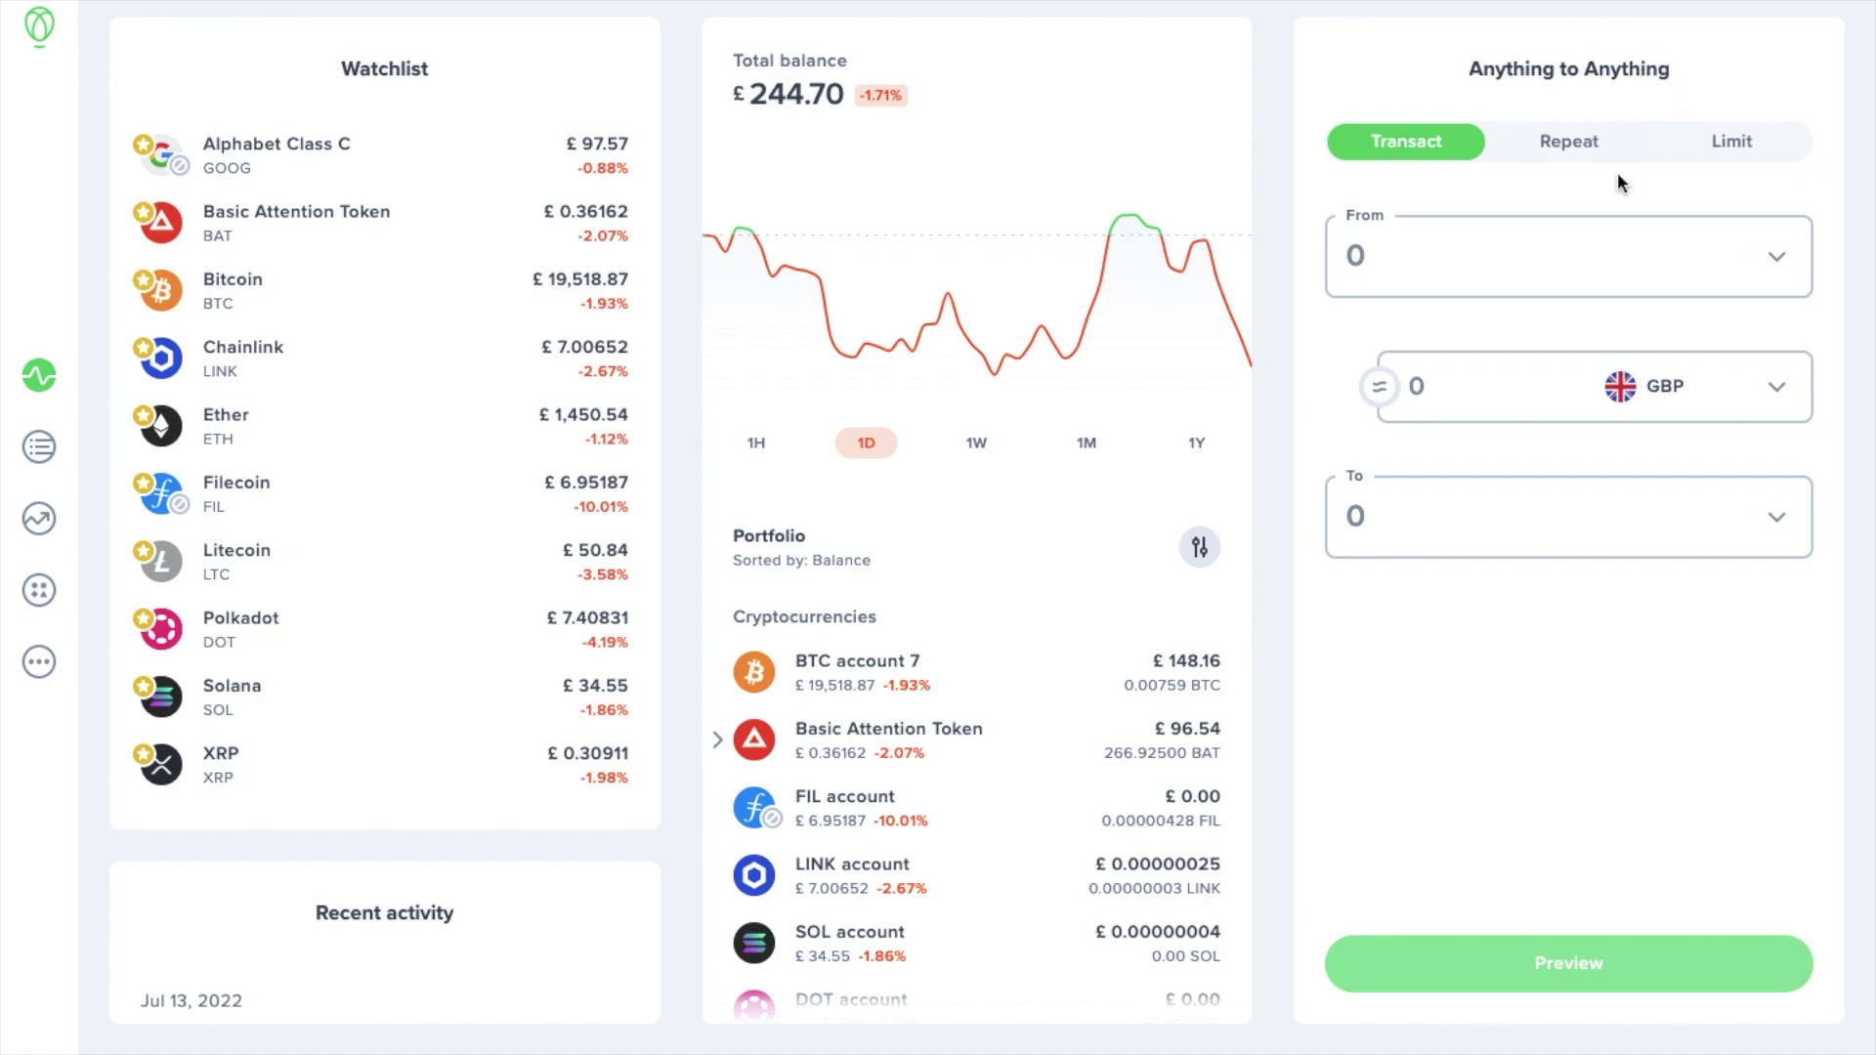
# Browse the From picker's Banks, Debit cards, Crypto networks and Other networks sources.
pyautogui.click(1701, 283)
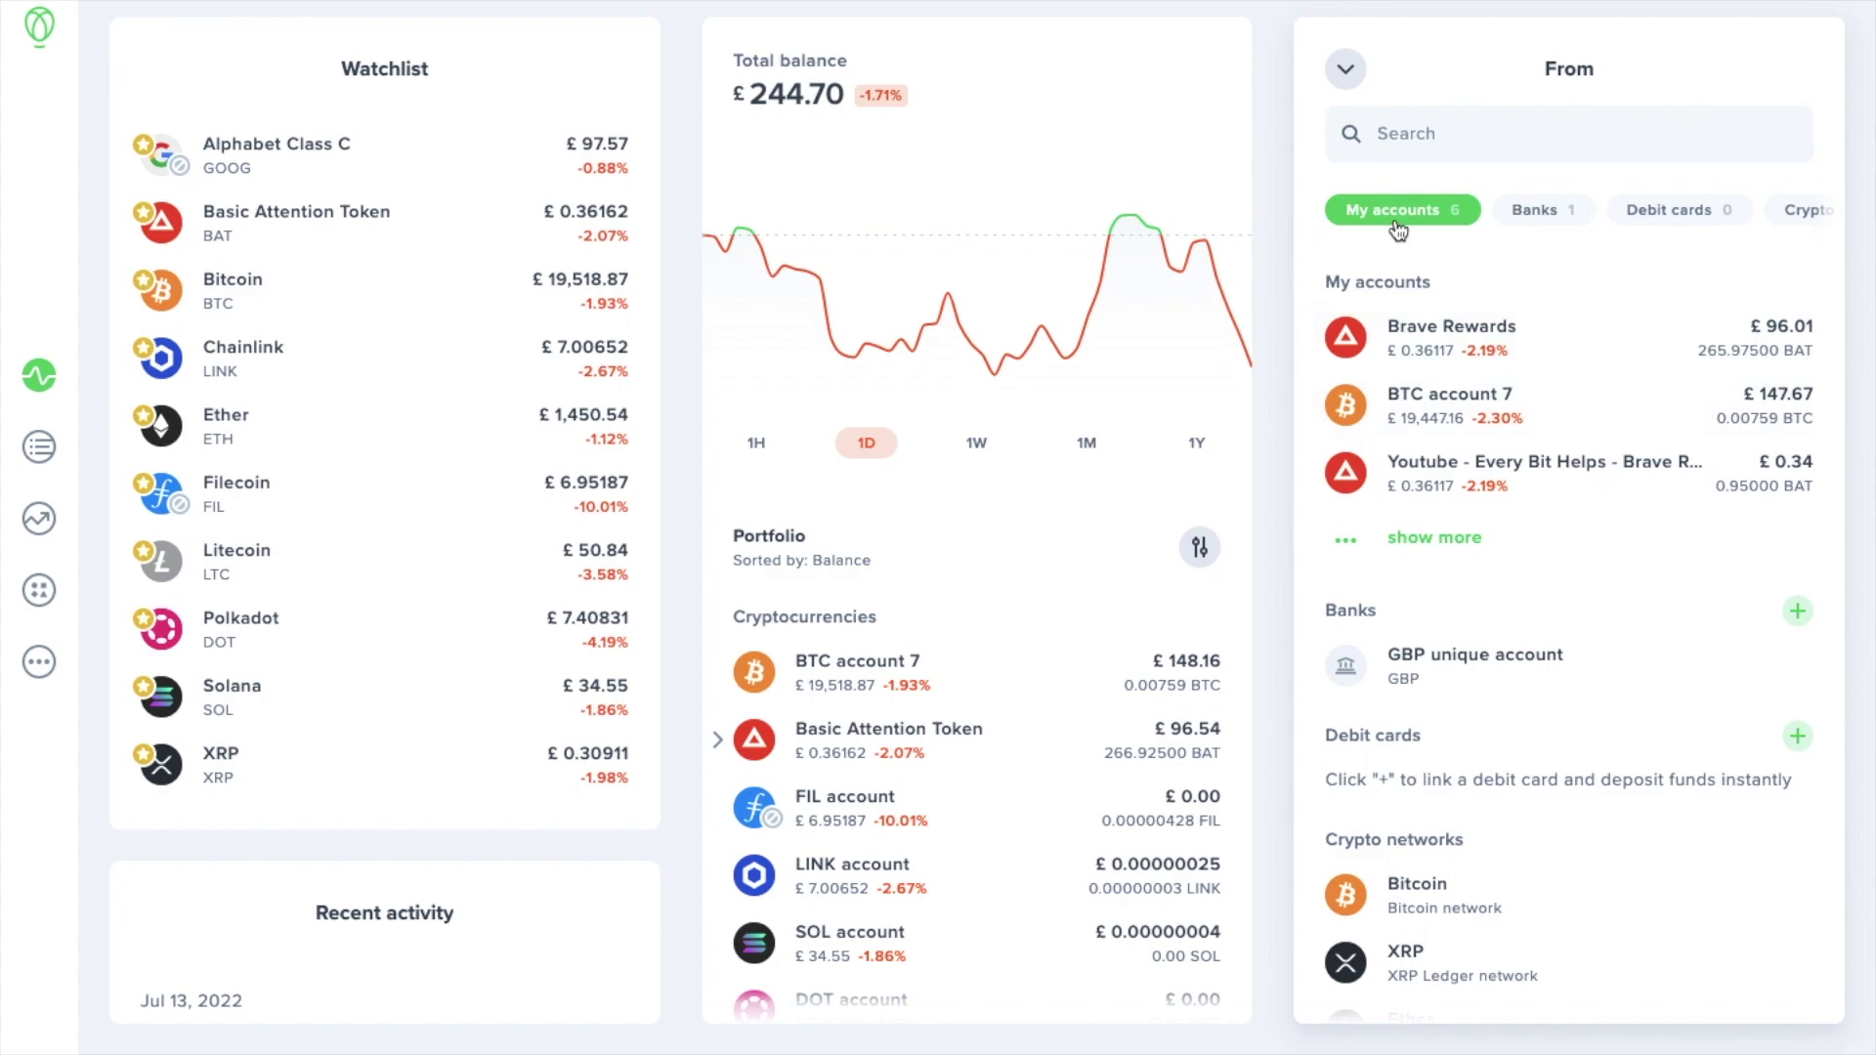
pyautogui.click(1530, 225)
pyautogui.click(1538, 217)
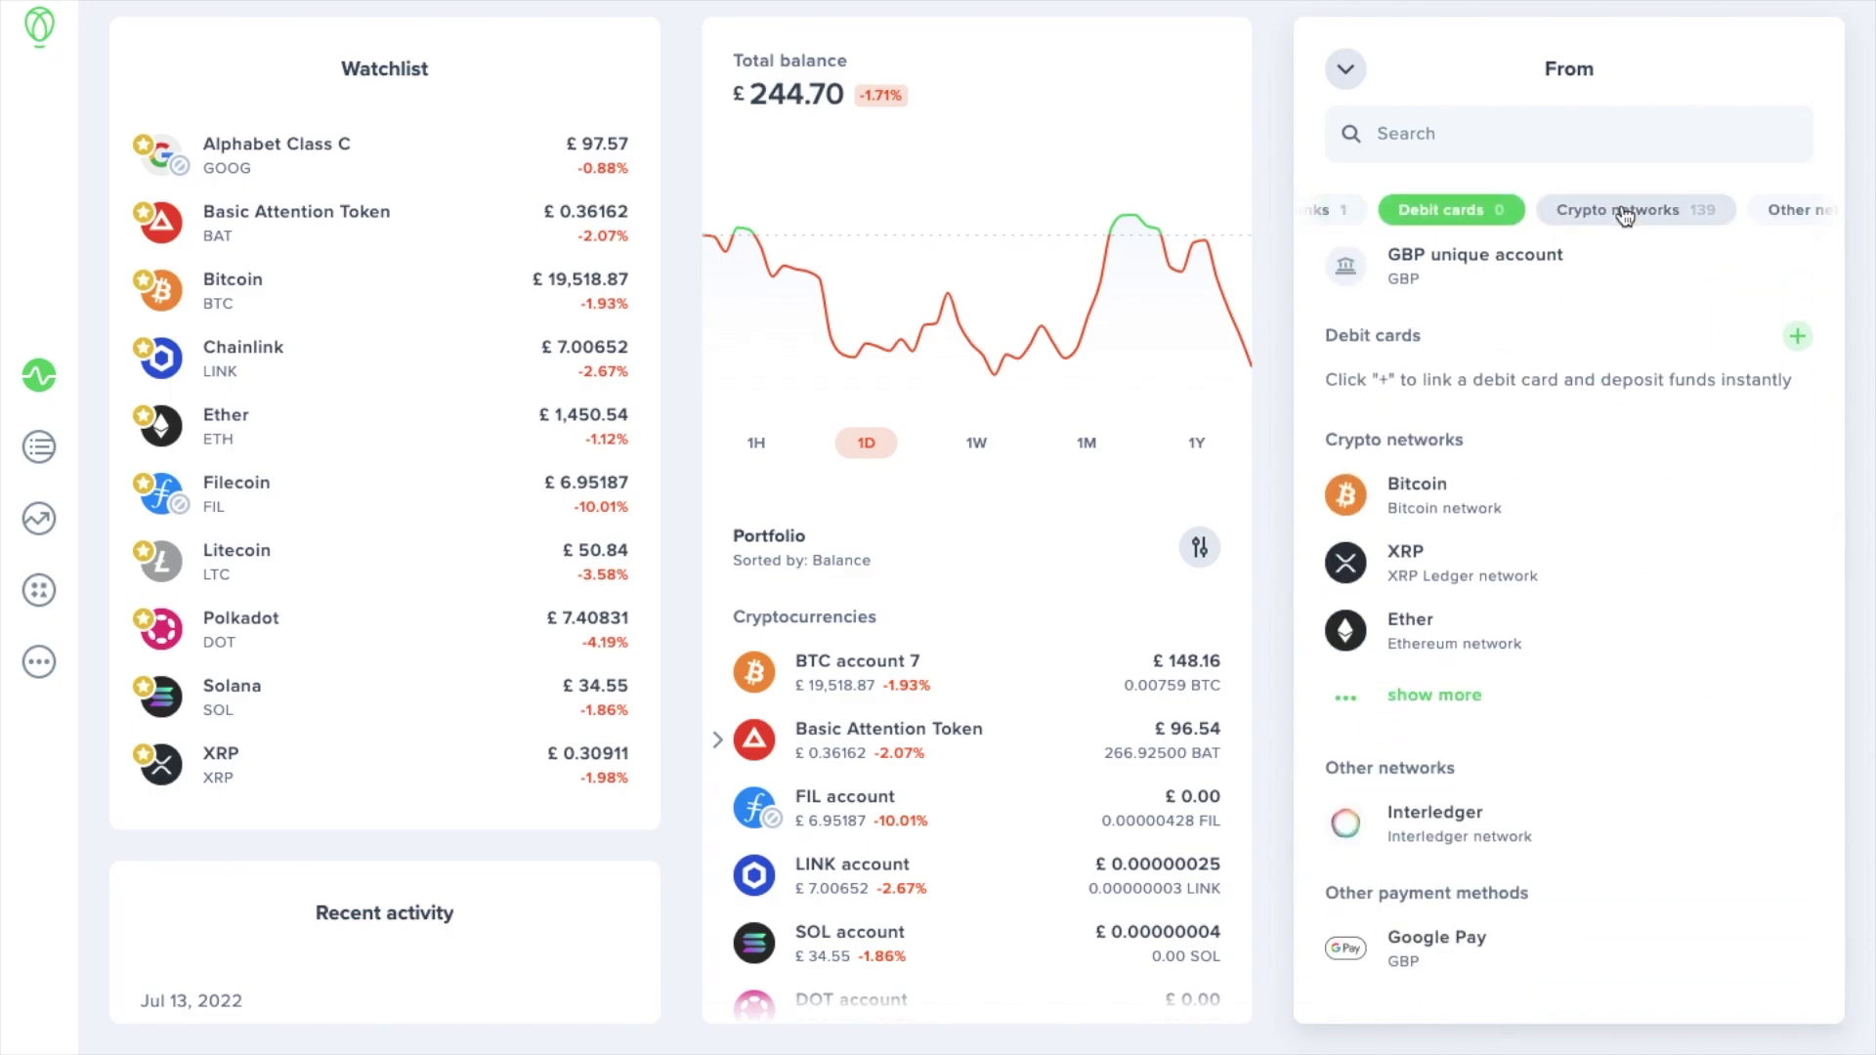
pyautogui.click(1680, 217)
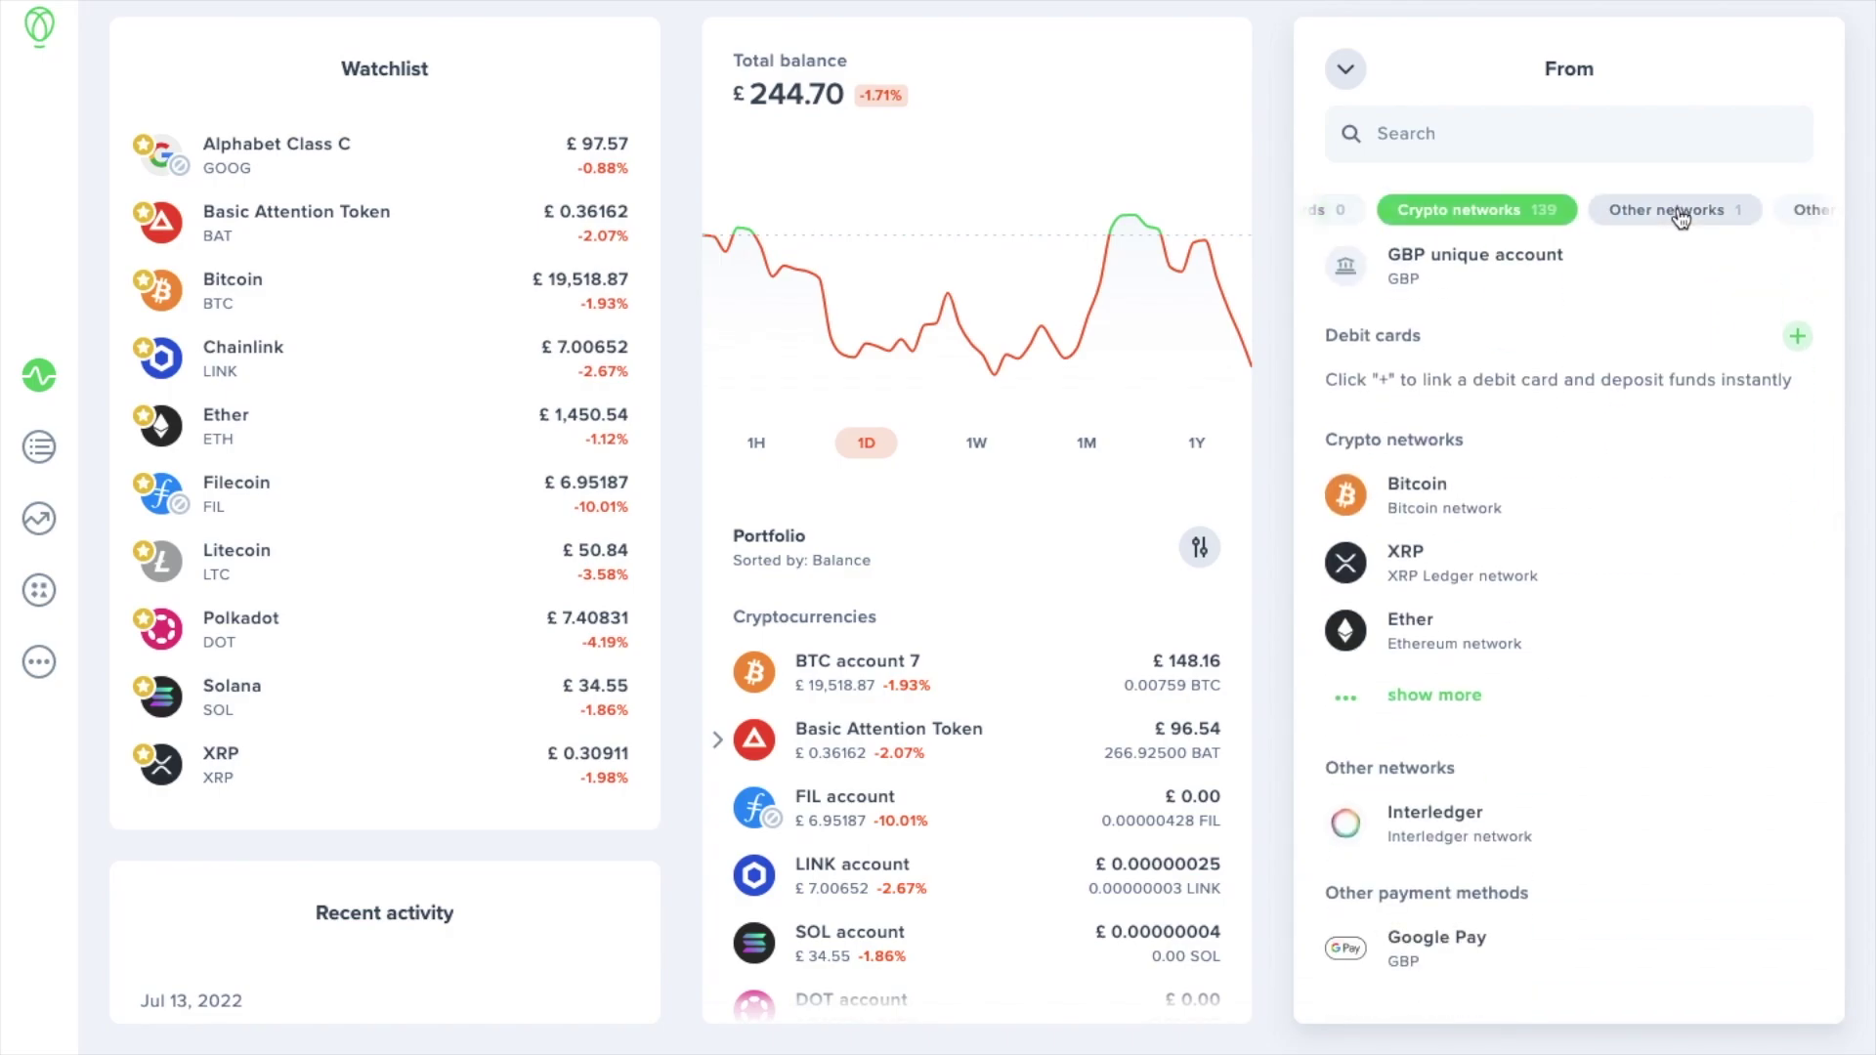
pyautogui.click(1680, 217)
pyautogui.click(1681, 217)
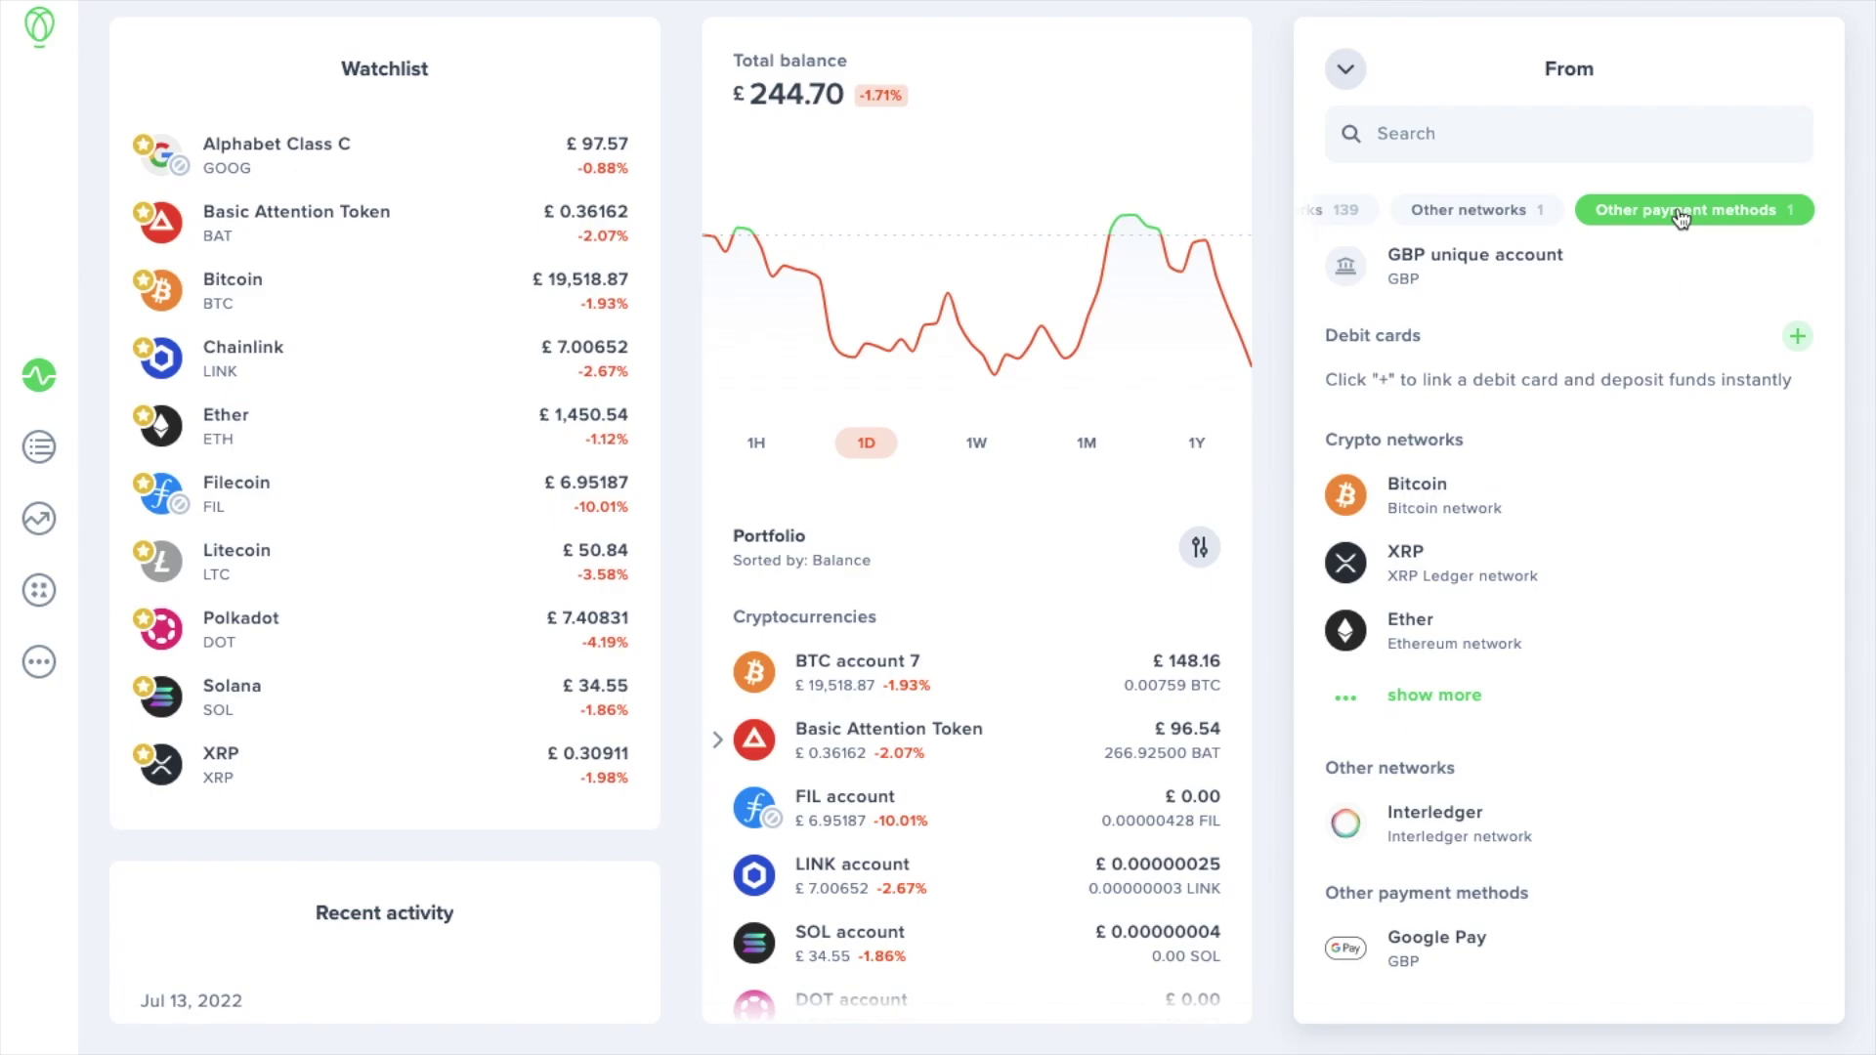
pyautogui.scroll(5, 1491, 606)
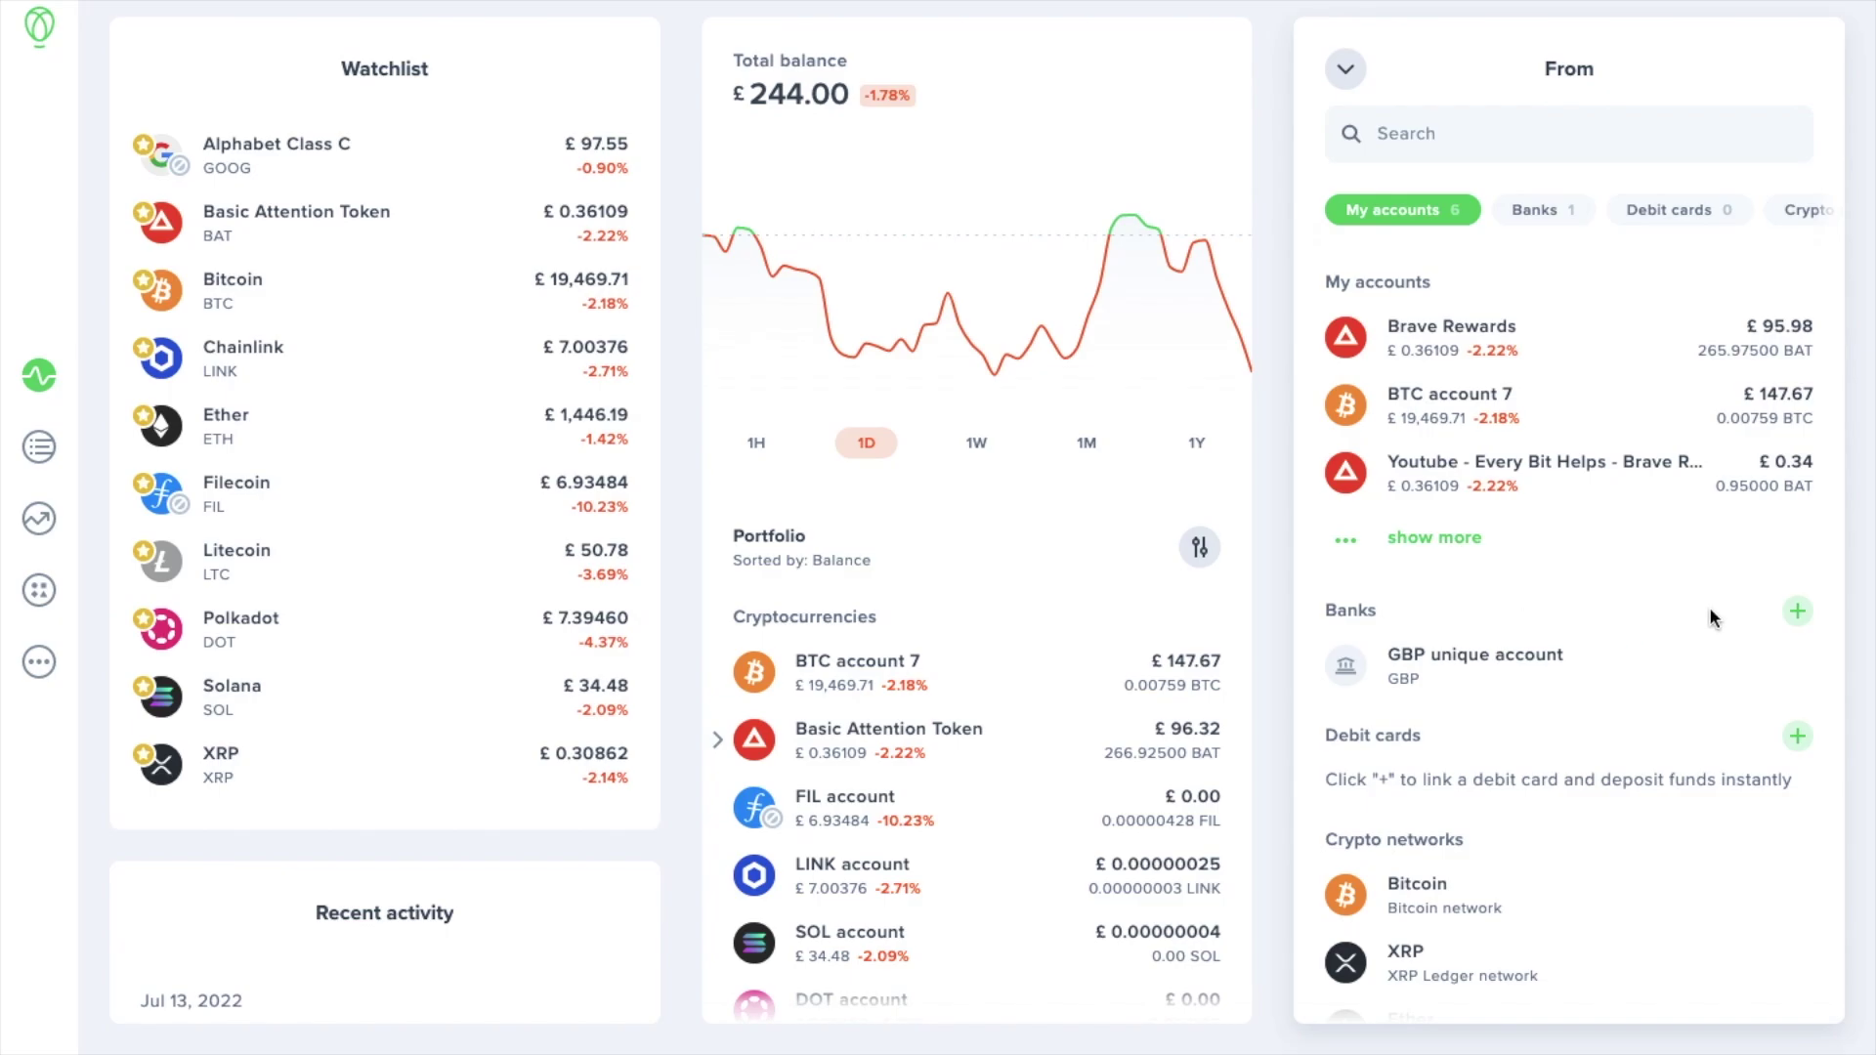
# Add a Pound Sterling bank as a funding source and acknowledge the safeguarding notice.
pyautogui.click(1797, 611)
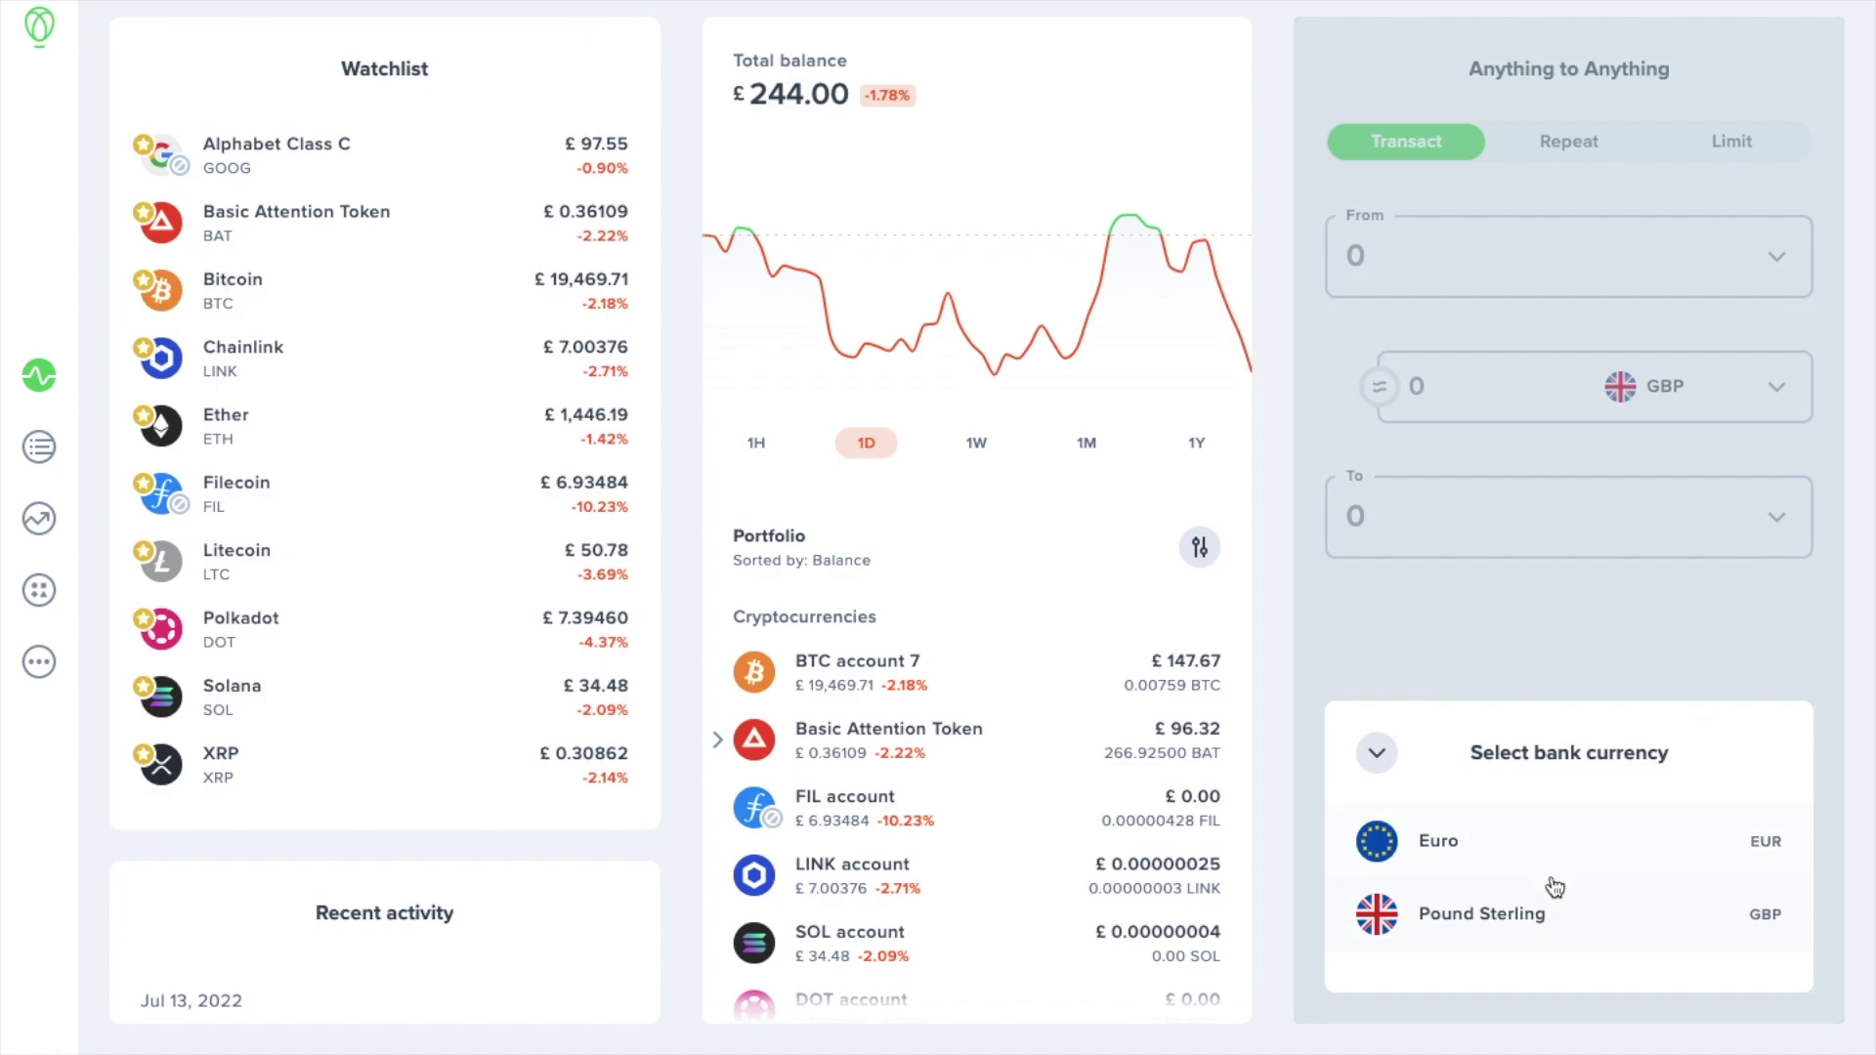
pyautogui.click(1545, 905)
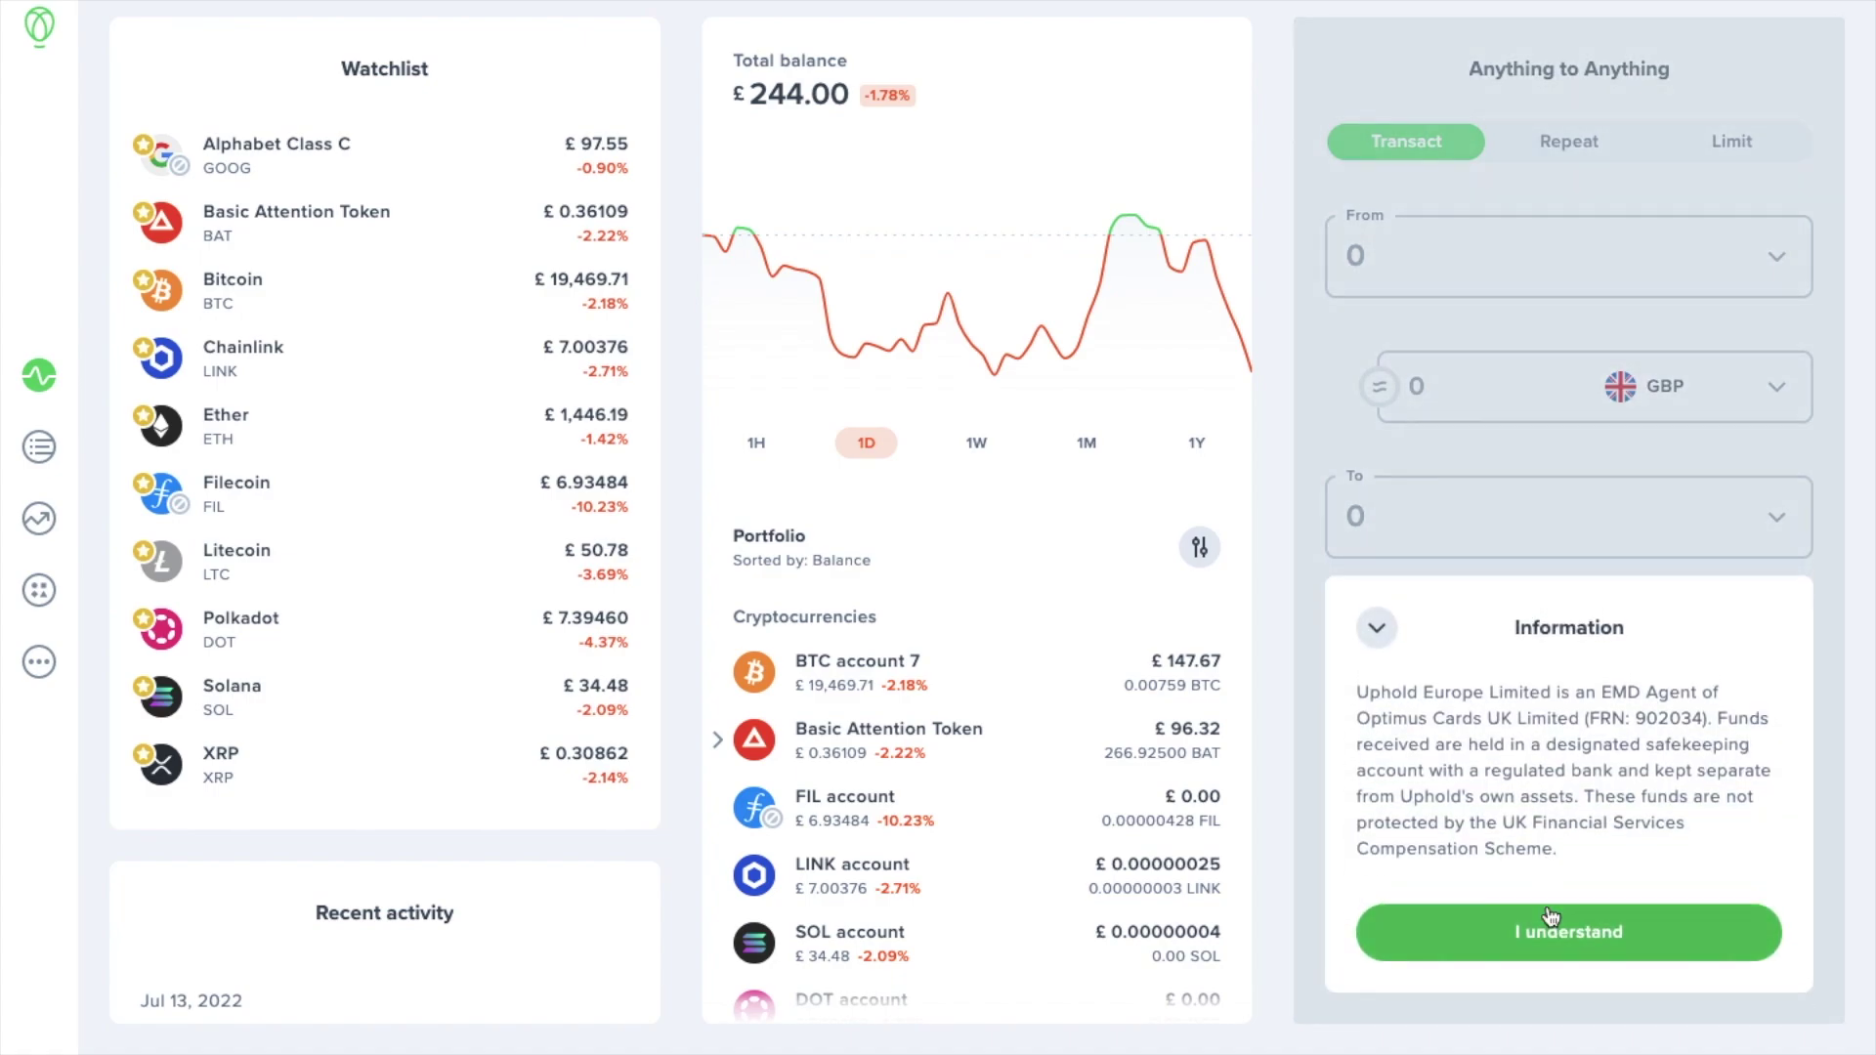
pyautogui.click(1459, 941)
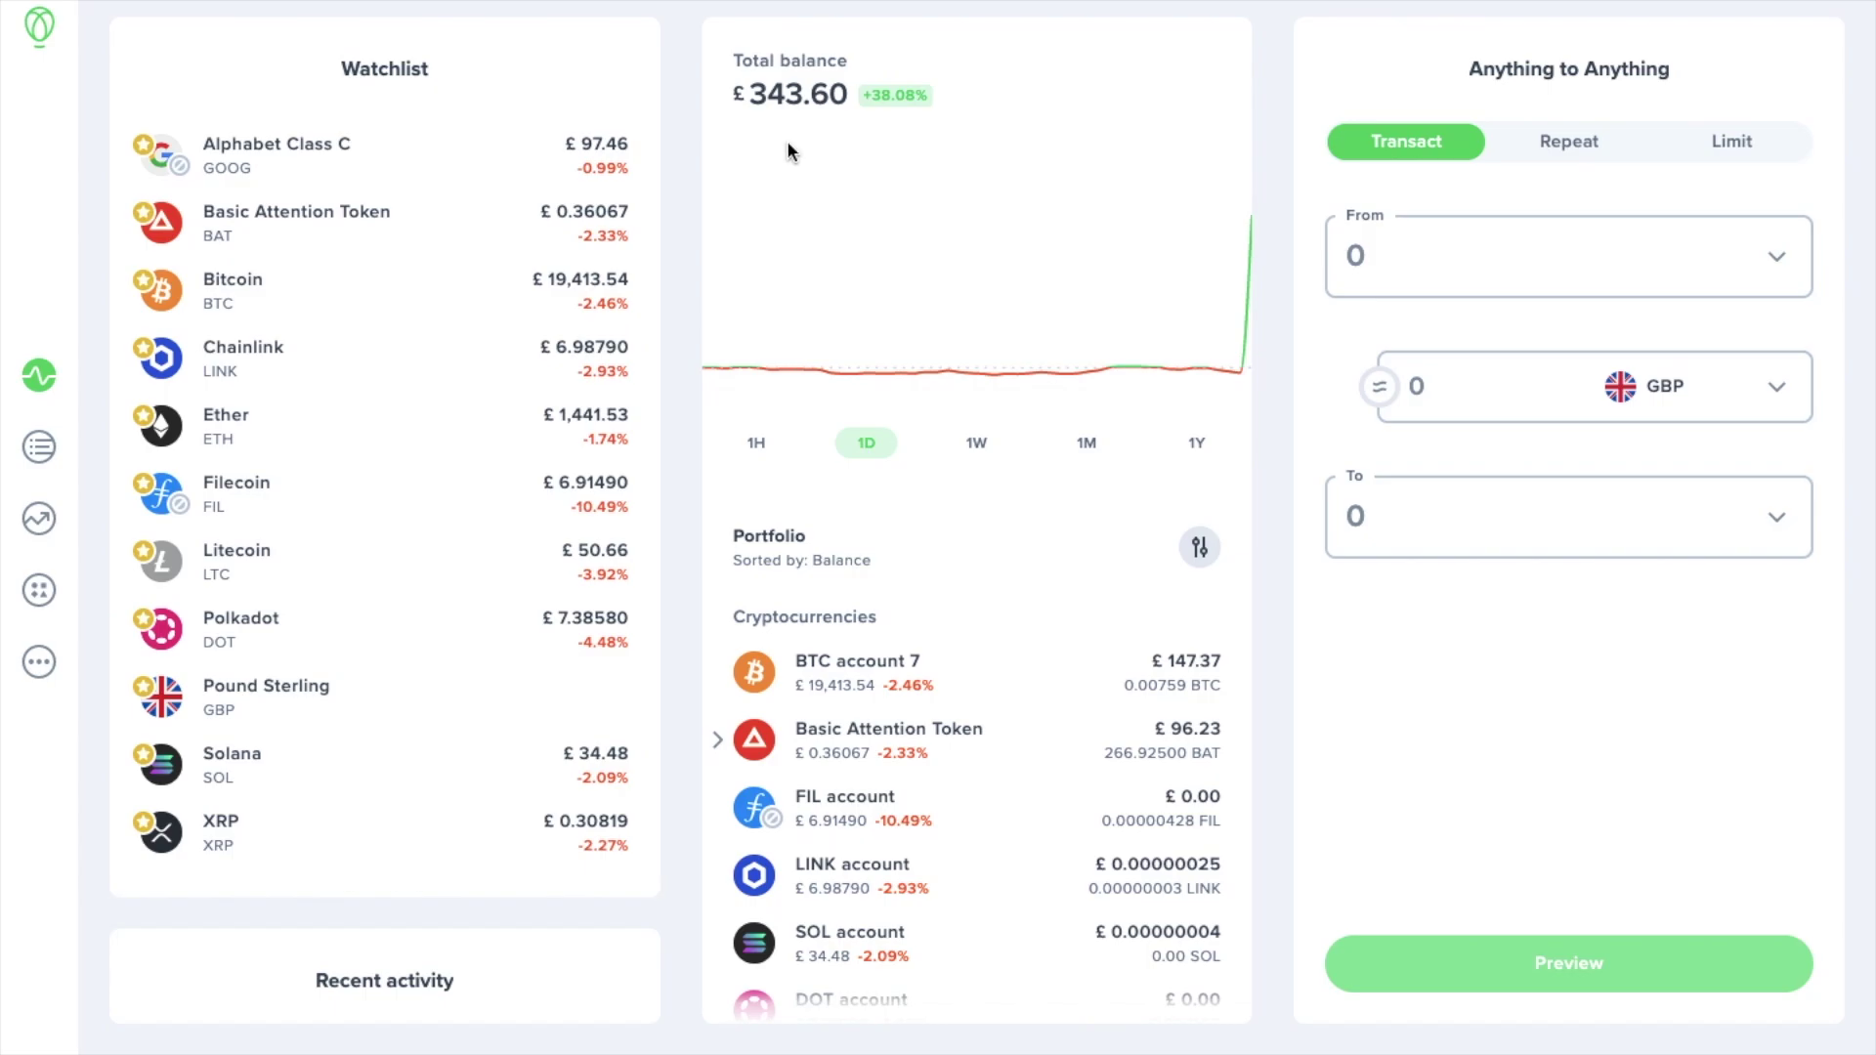
# Abandon adding a new debit card and set the £100.00 GBP card as the From source.
pyautogui.scroll(-5, 977, 354)
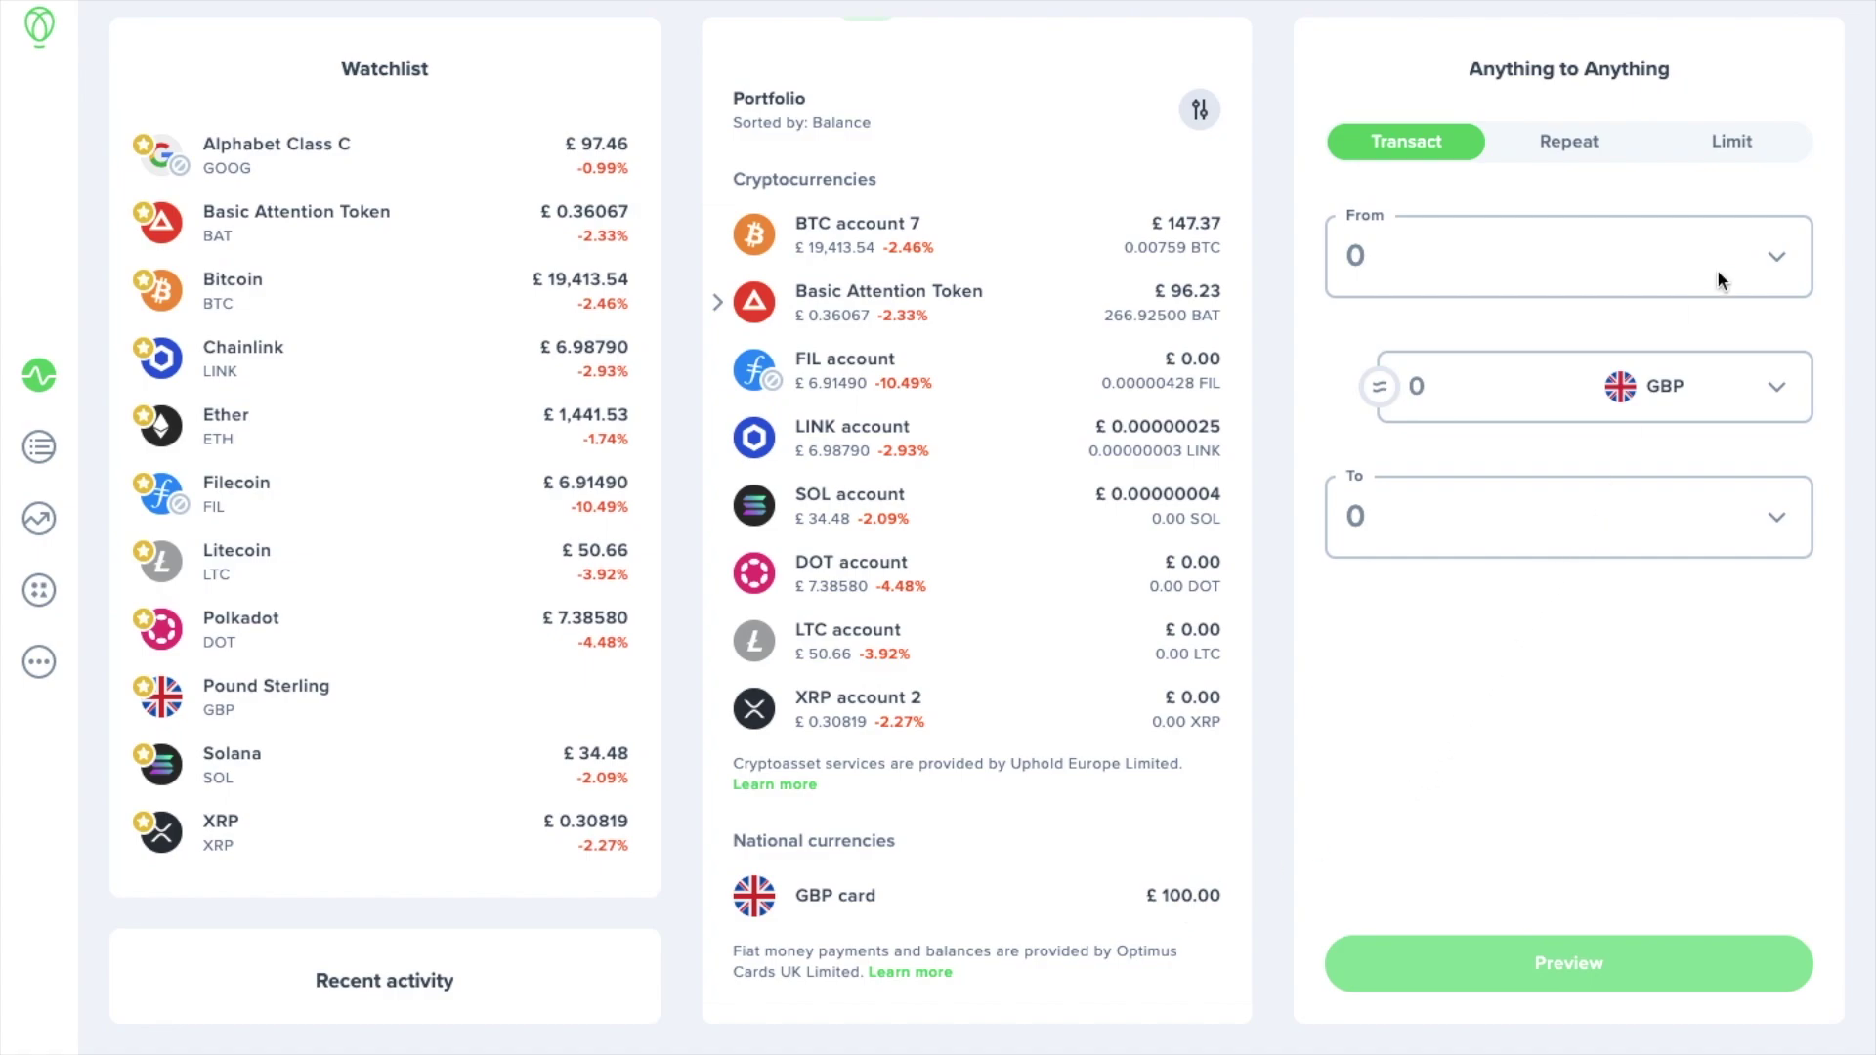
pyautogui.click(1762, 250)
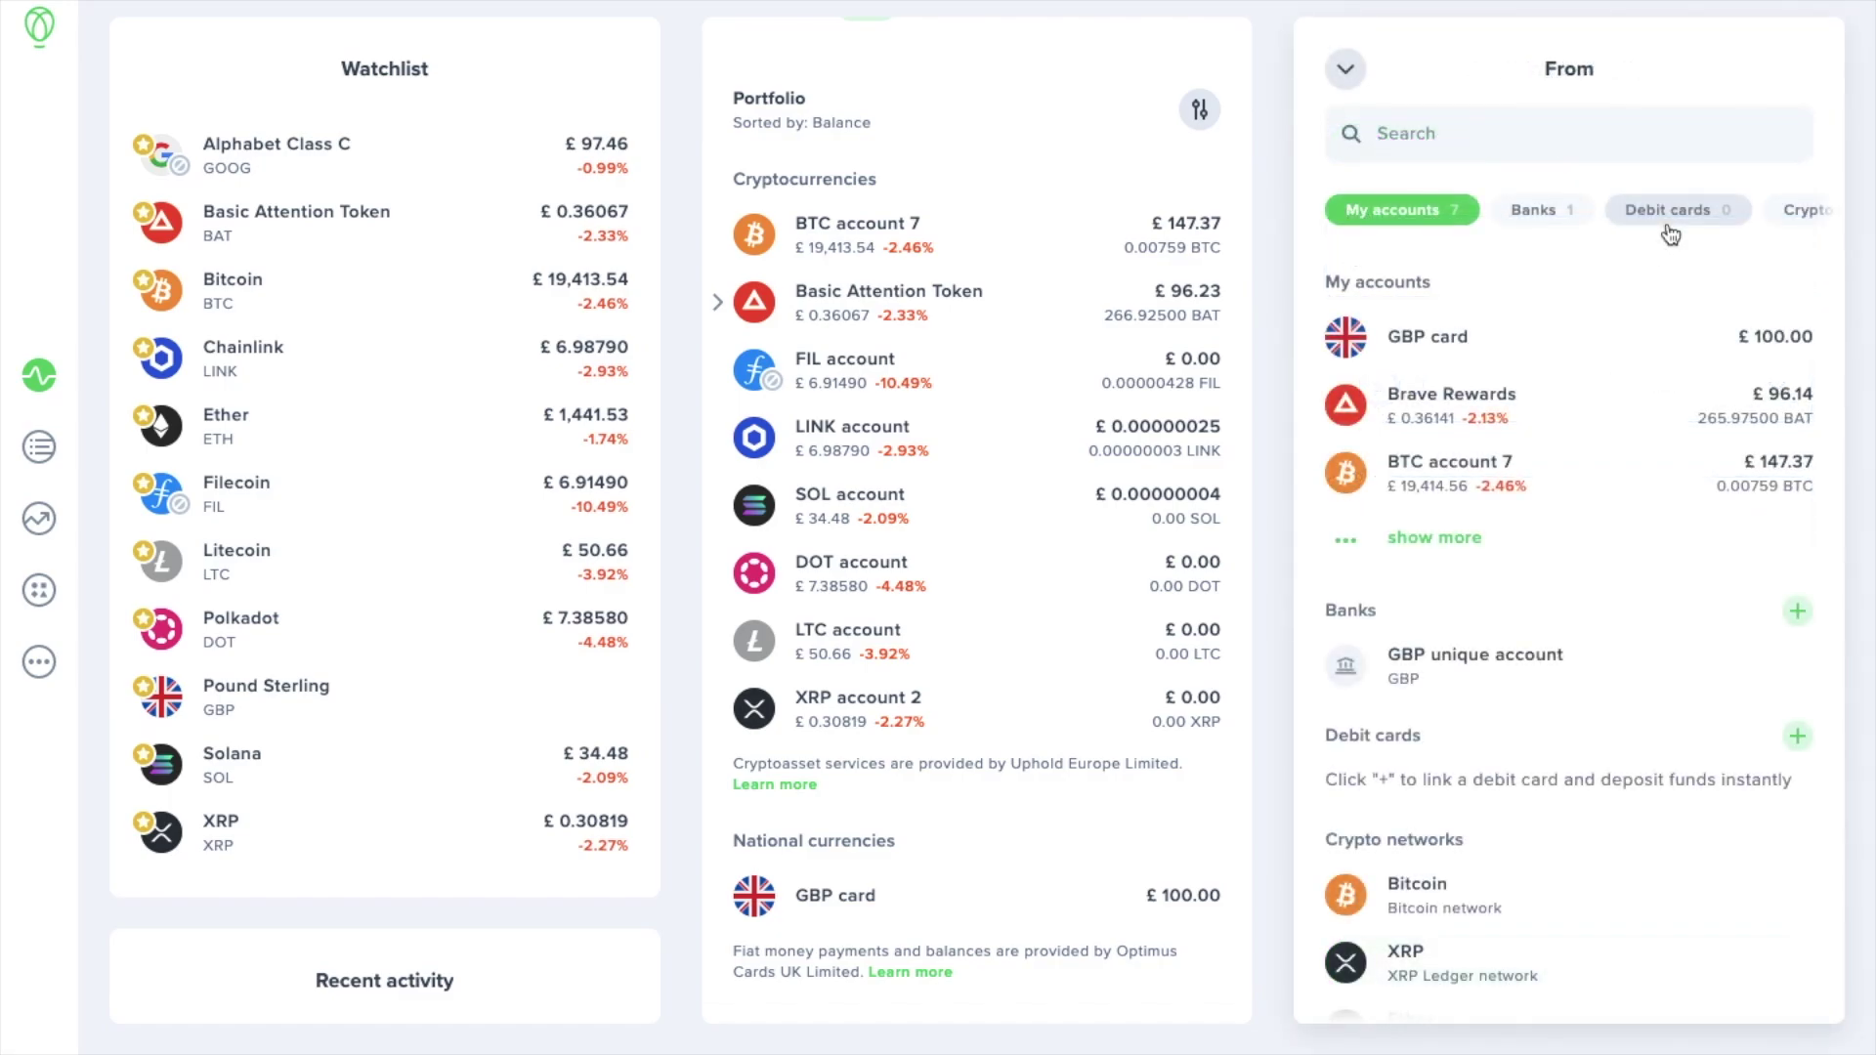
pyautogui.click(1668, 217)
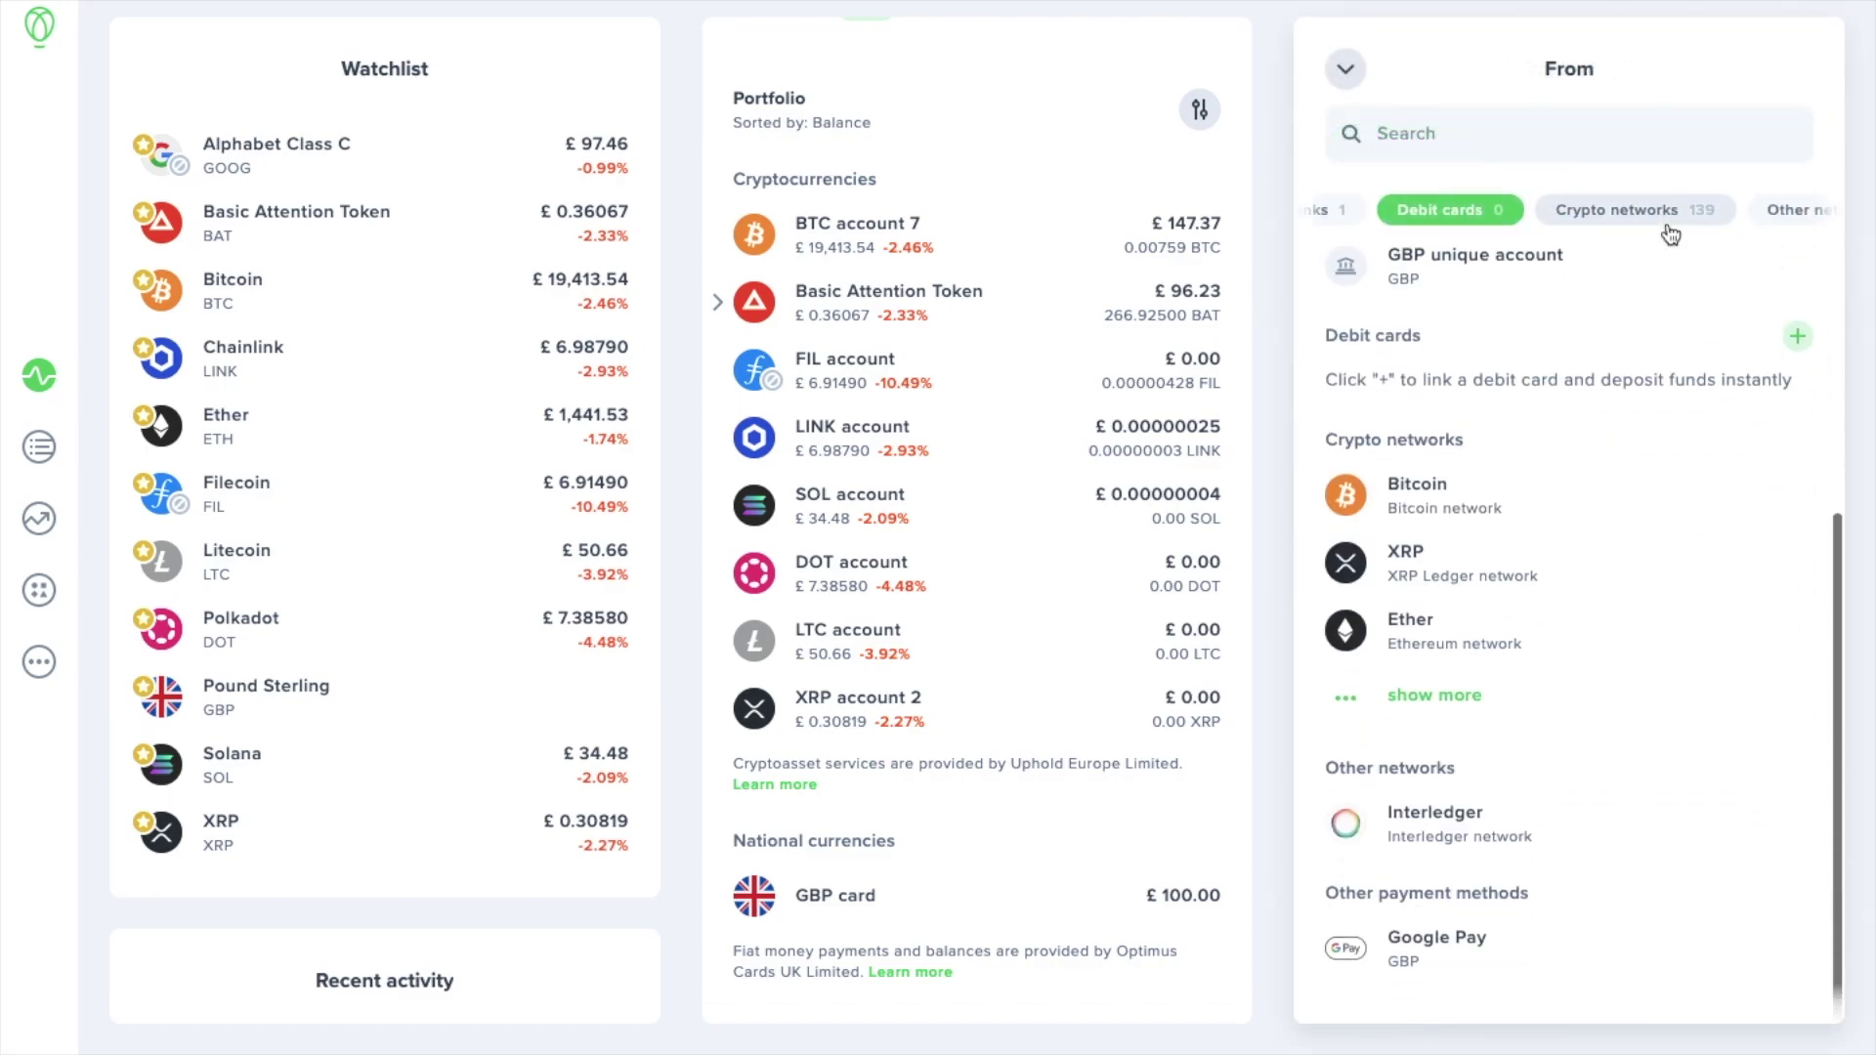
pyautogui.click(1794, 336)
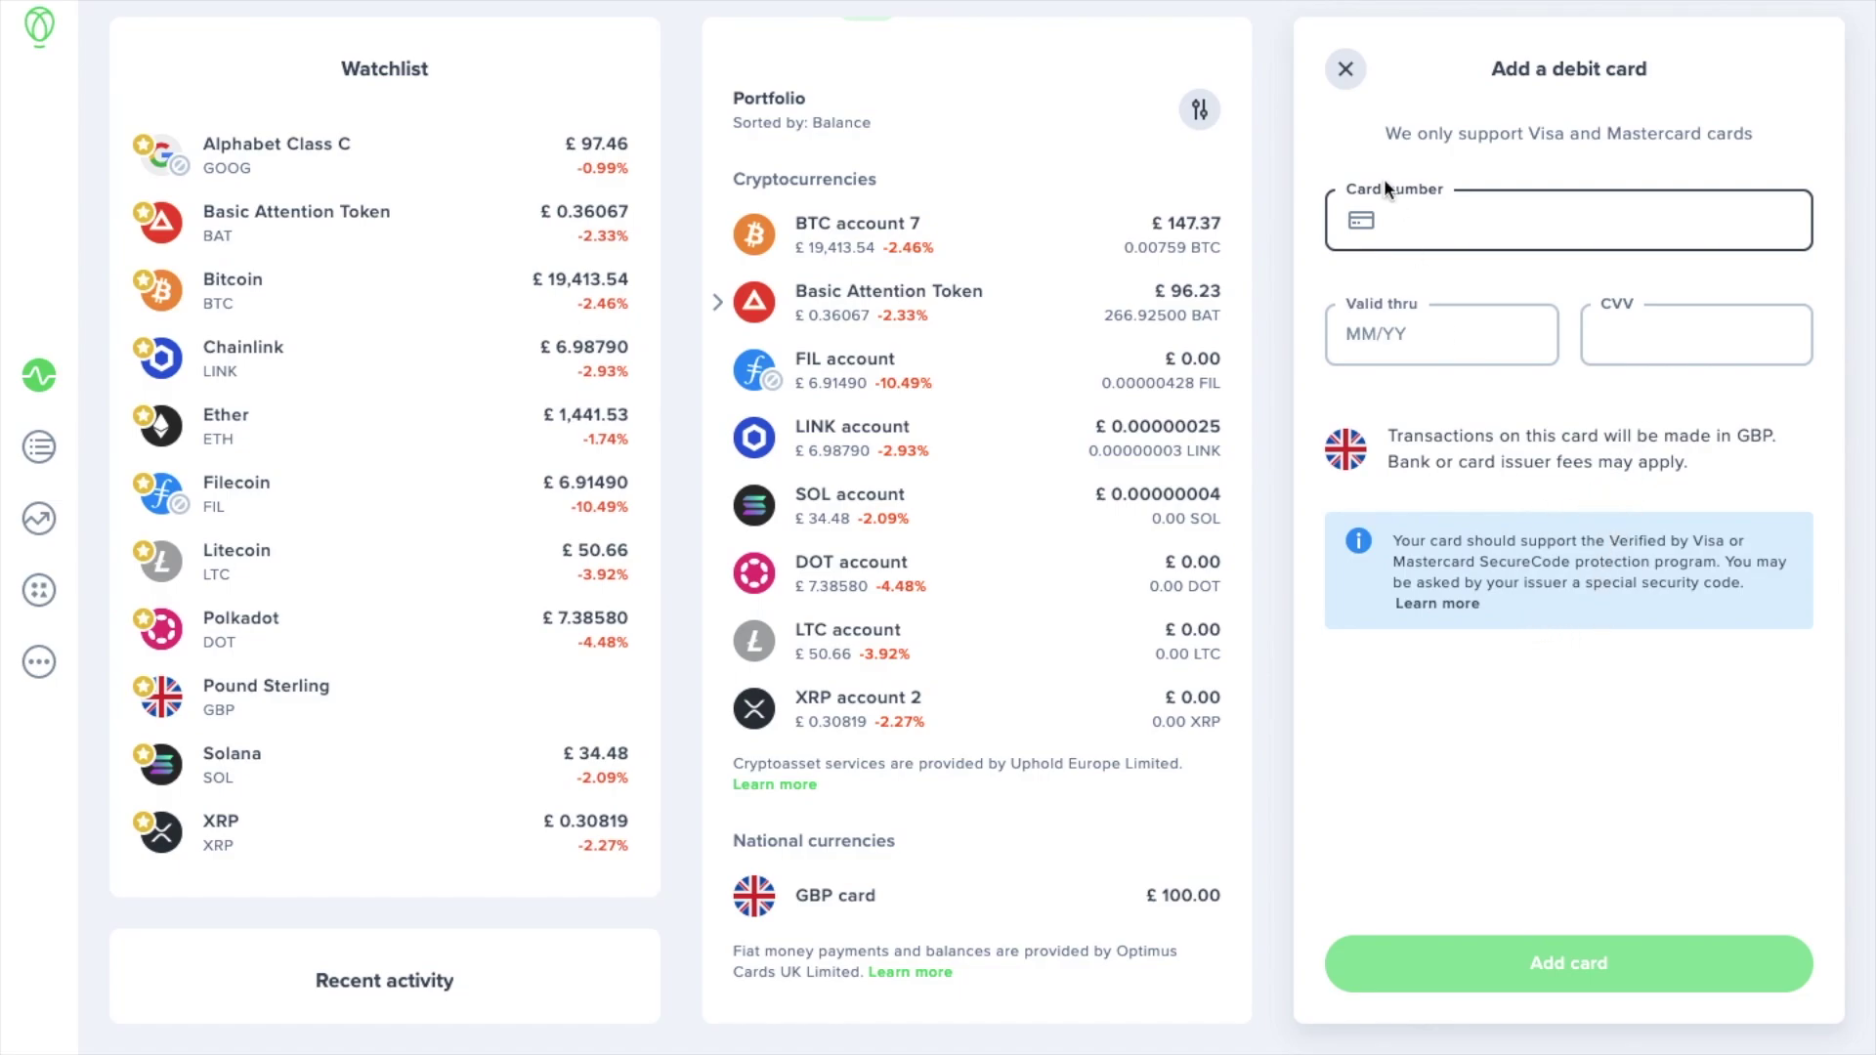
pyautogui.click(1346, 72)
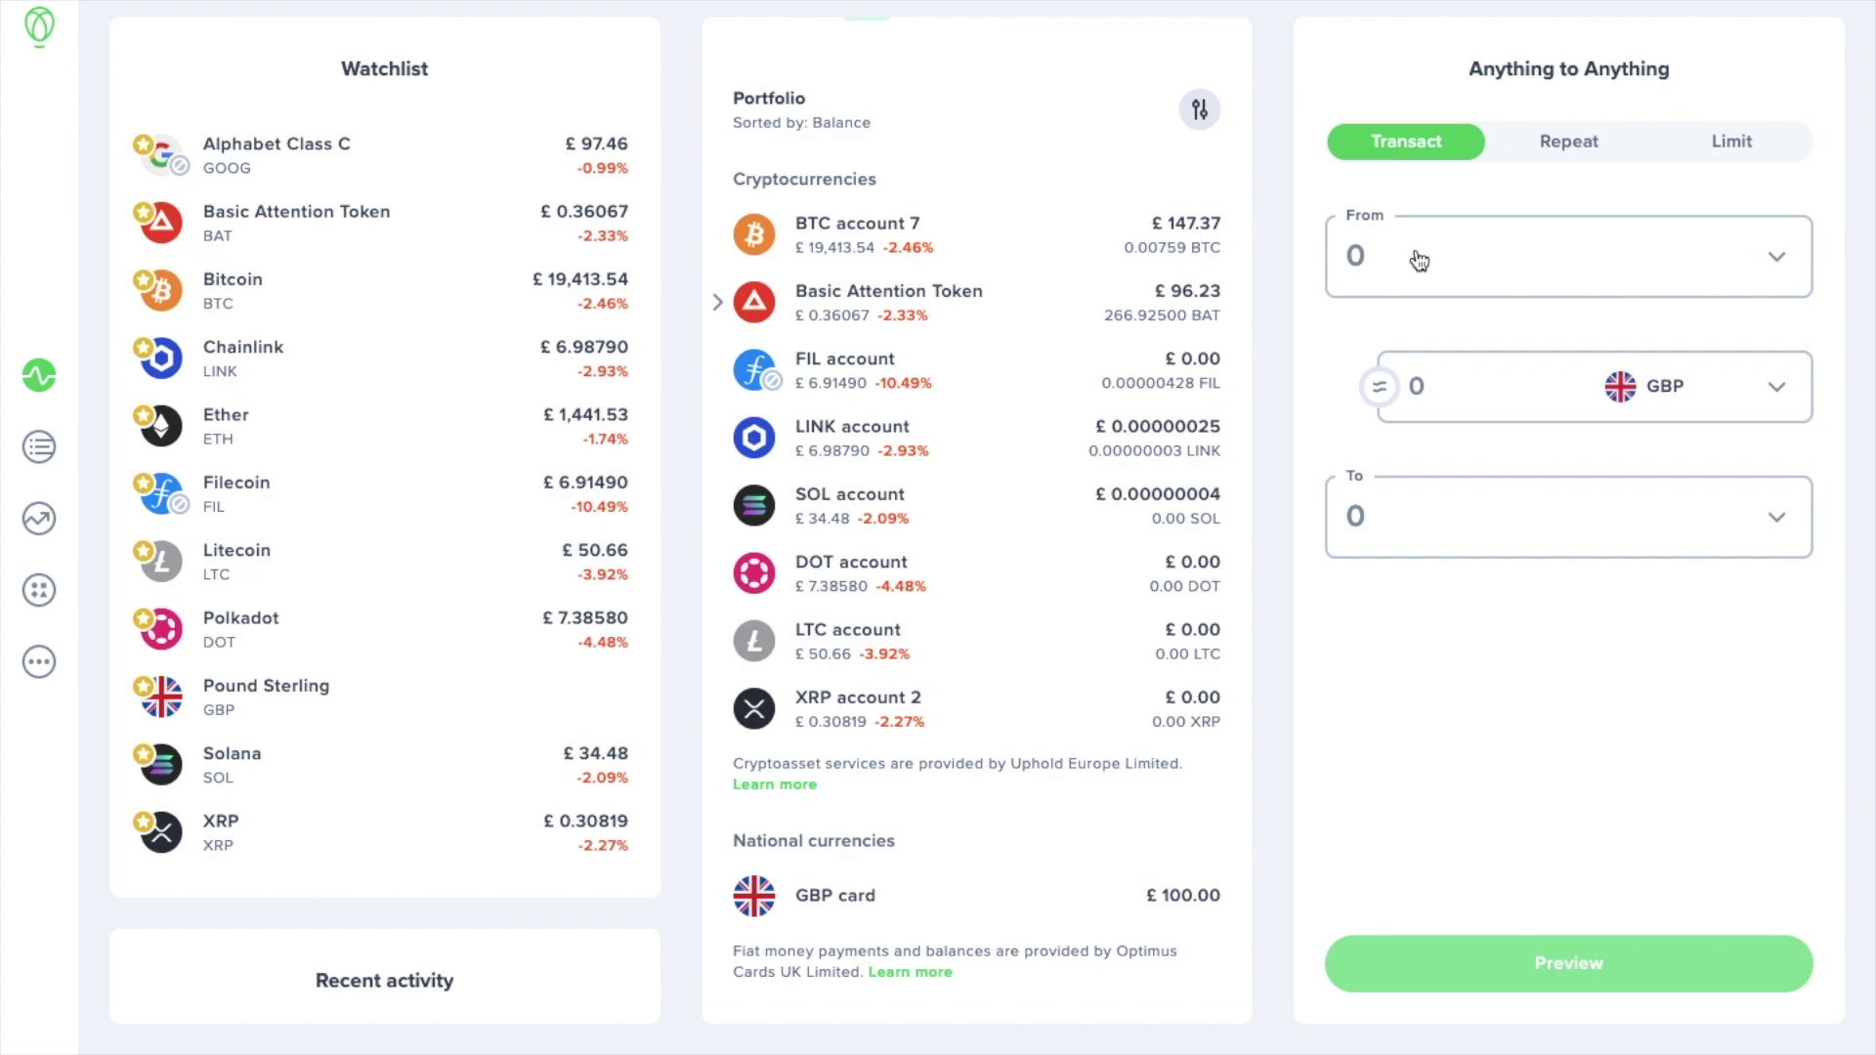
pyautogui.click(1418, 260)
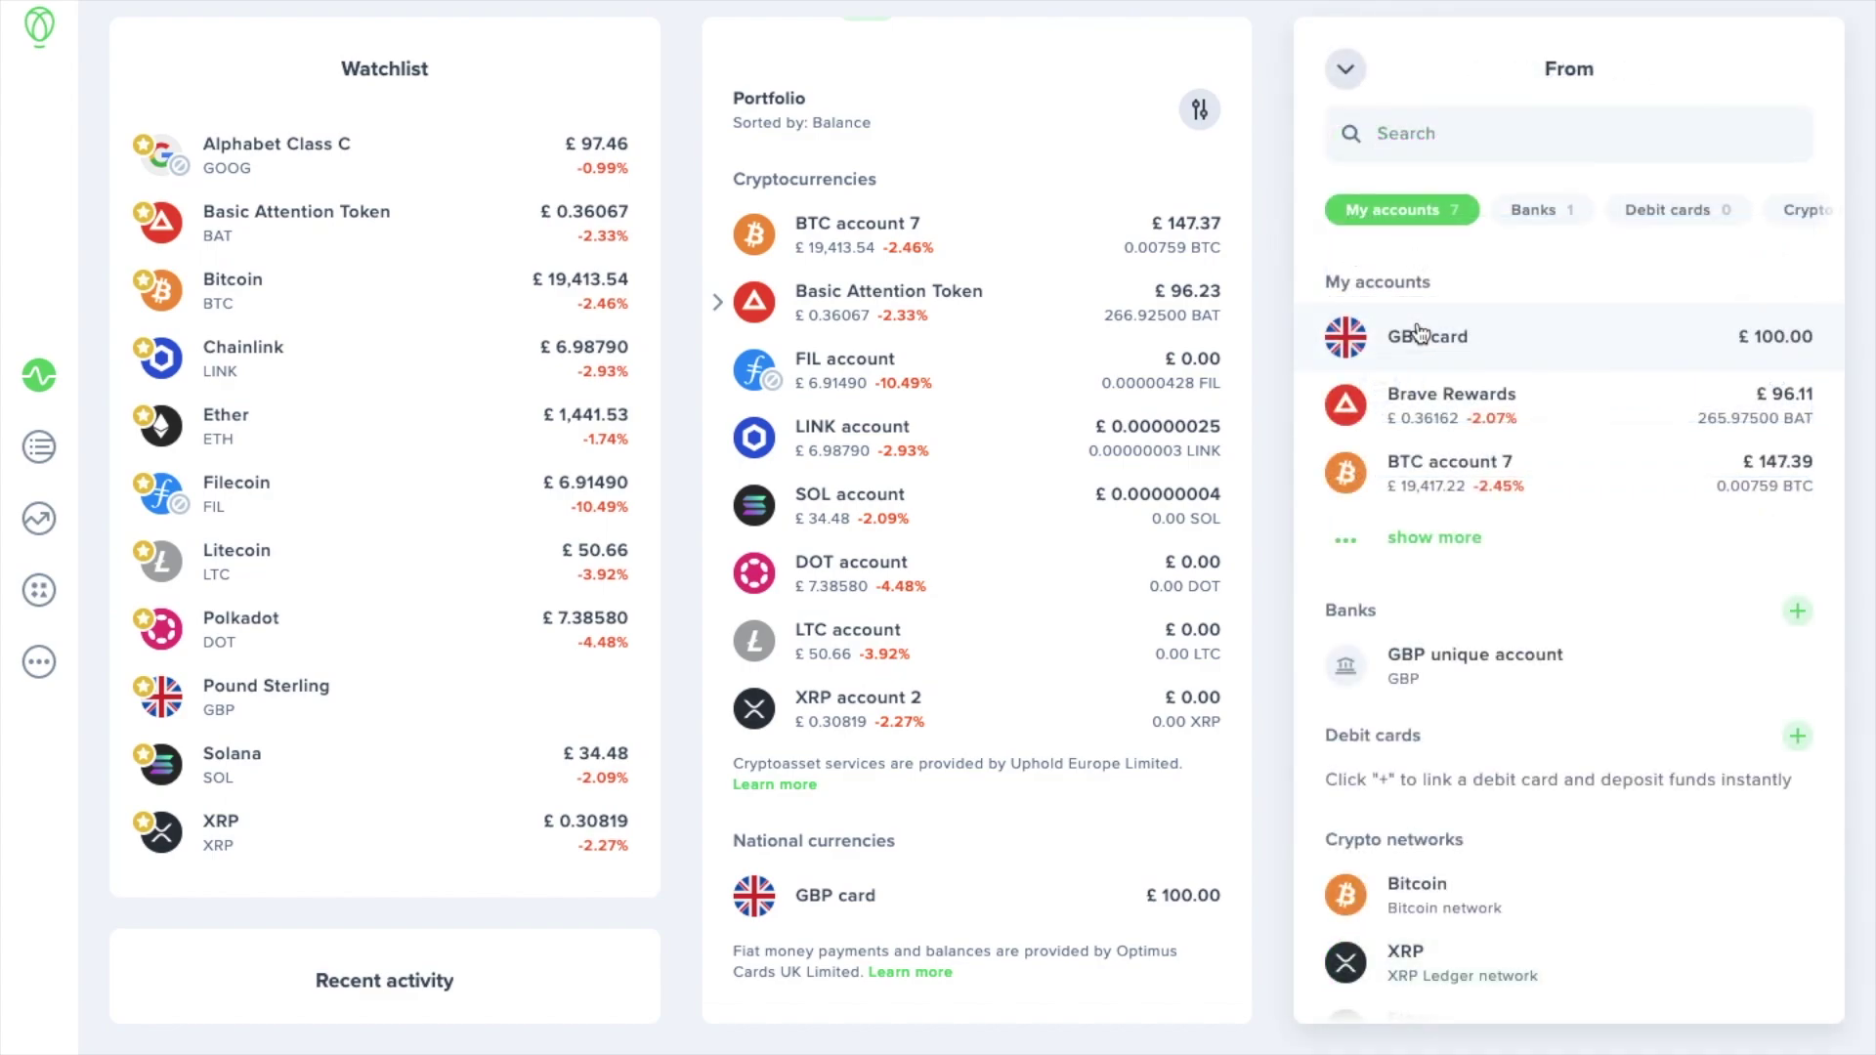
pyautogui.click(1420, 335)
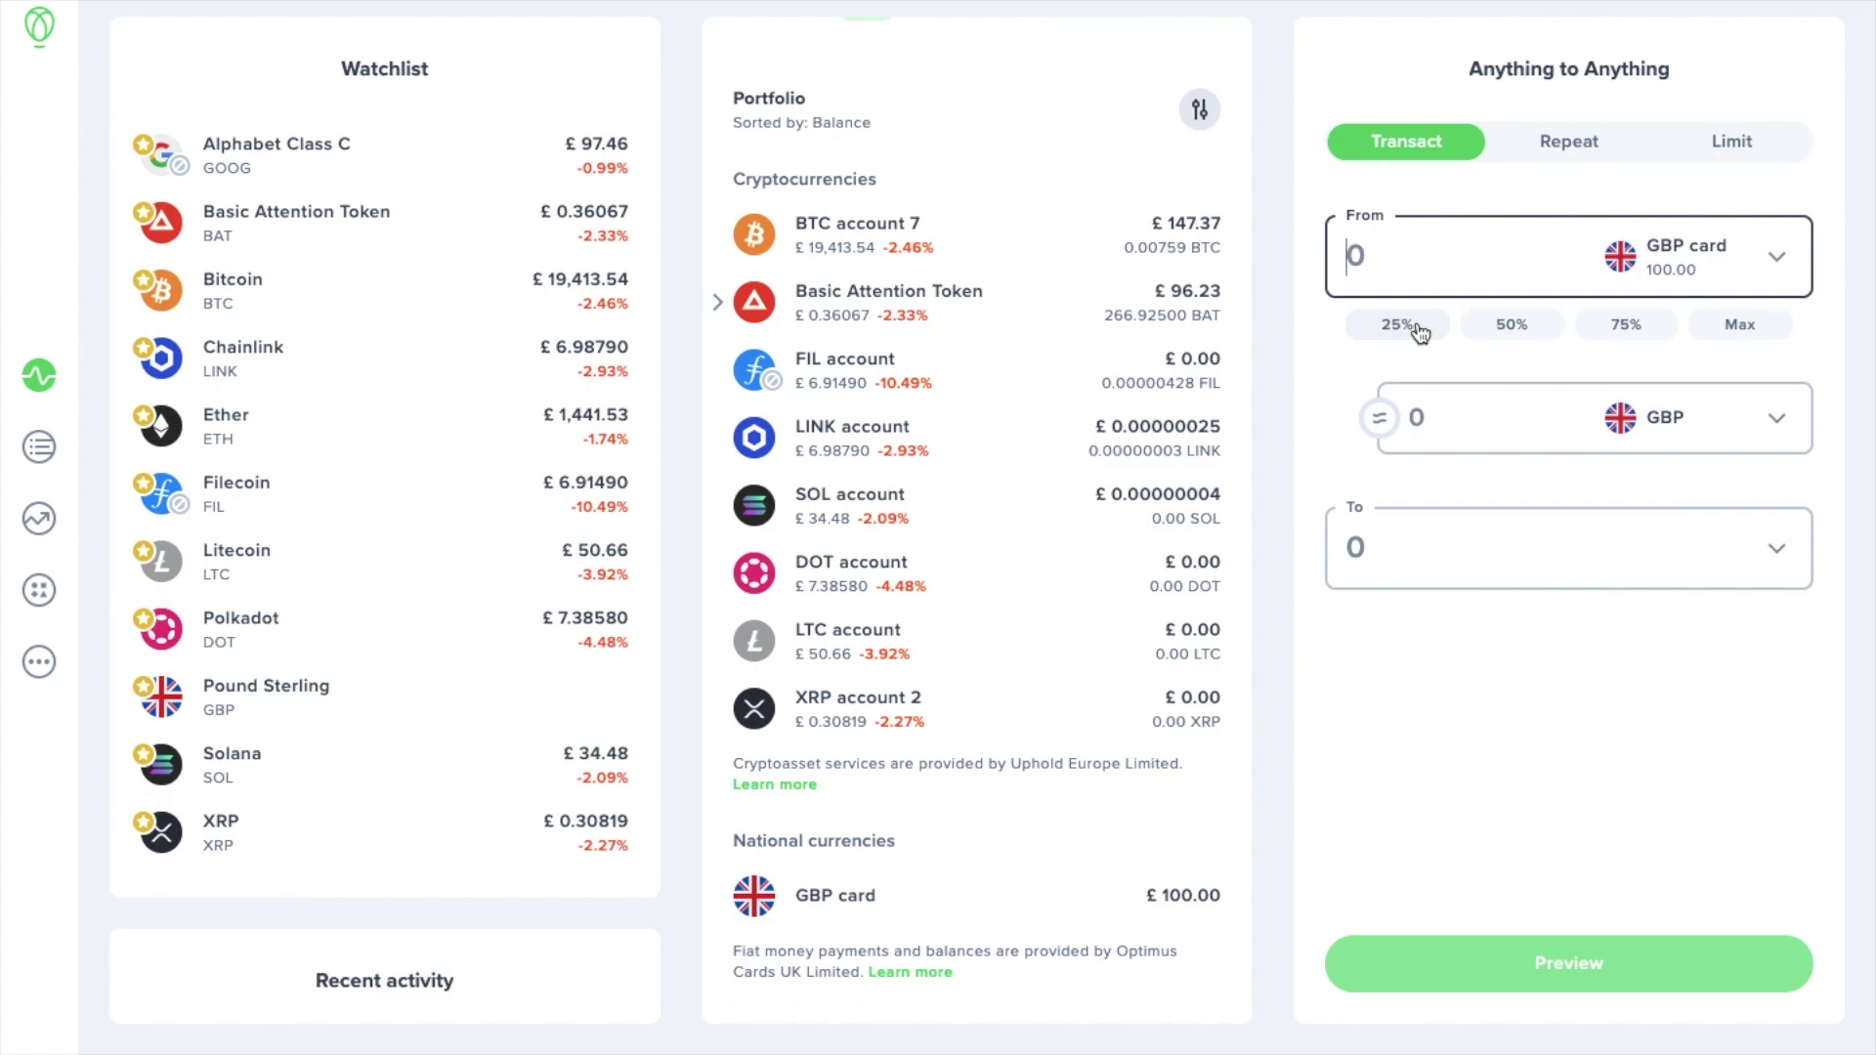
# Quote 50% of the GBP card (£50) into Bitcoin's BTC account 7, giving 0.00254643 BTC.
pyautogui.click(1489, 332)
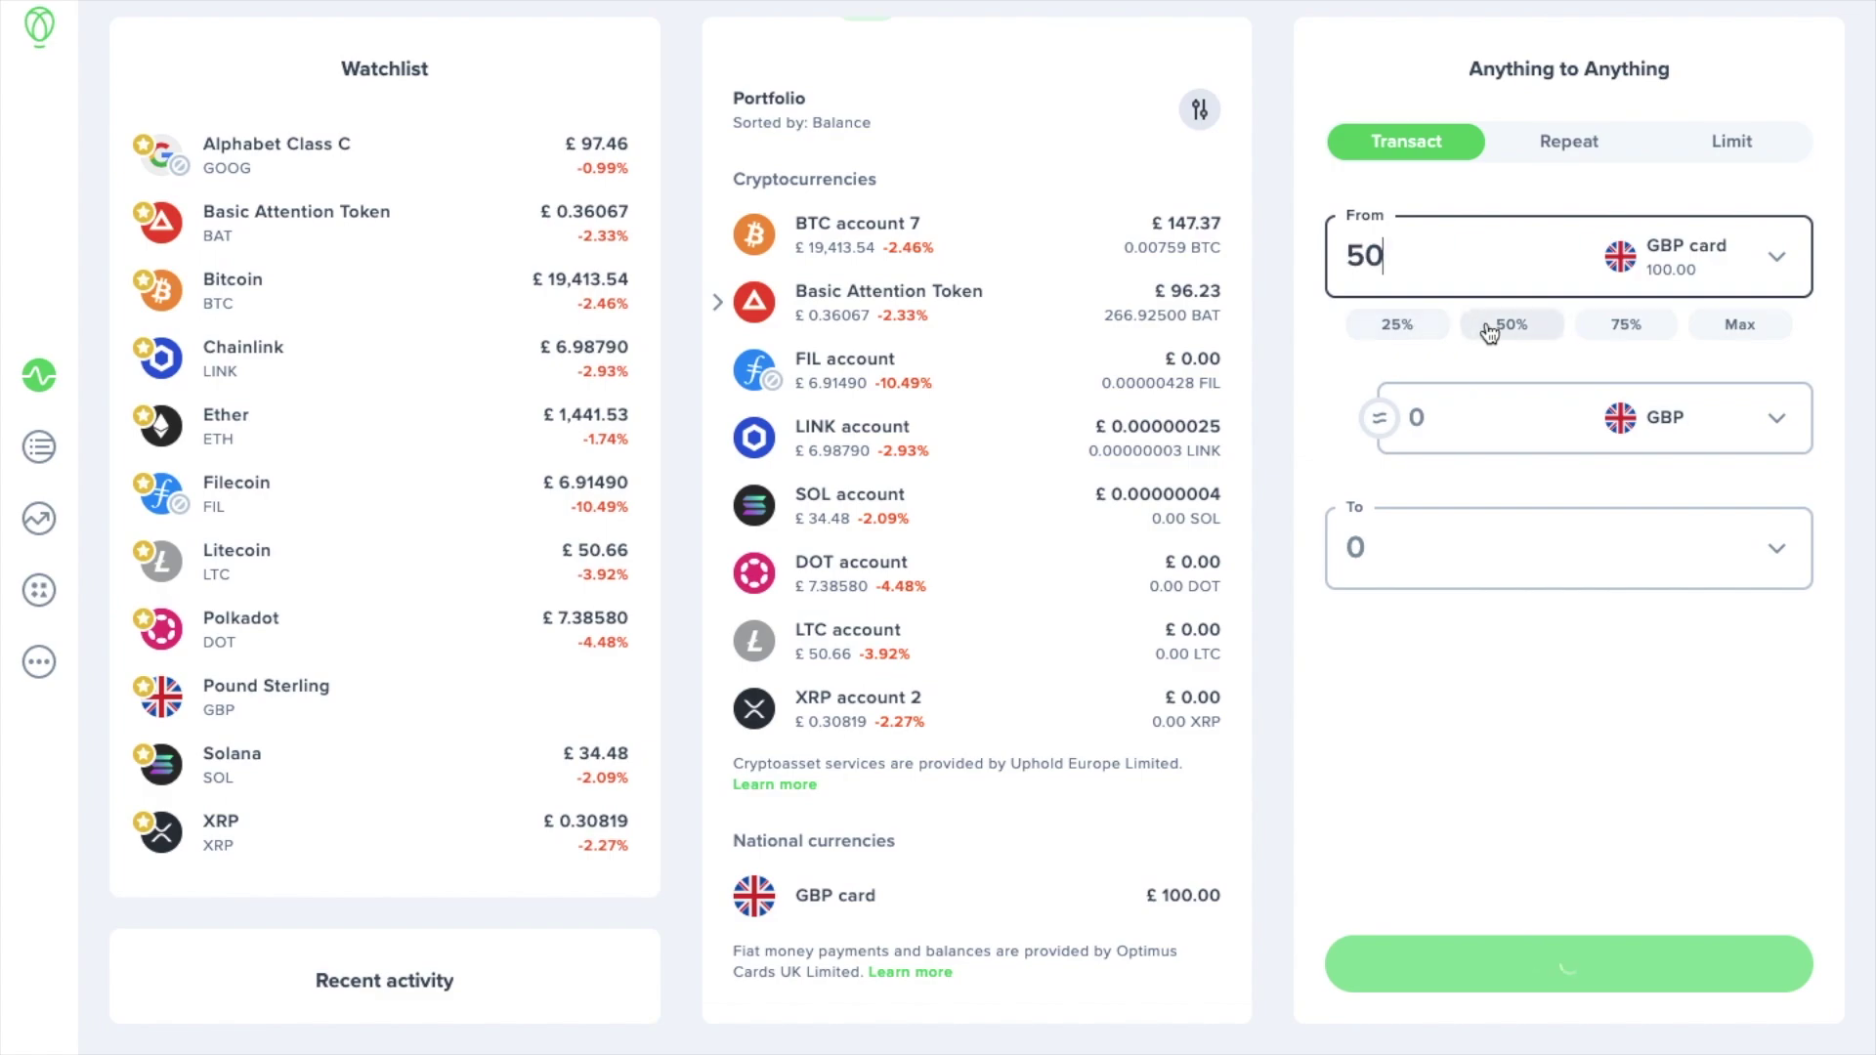
pyautogui.click(1465, 555)
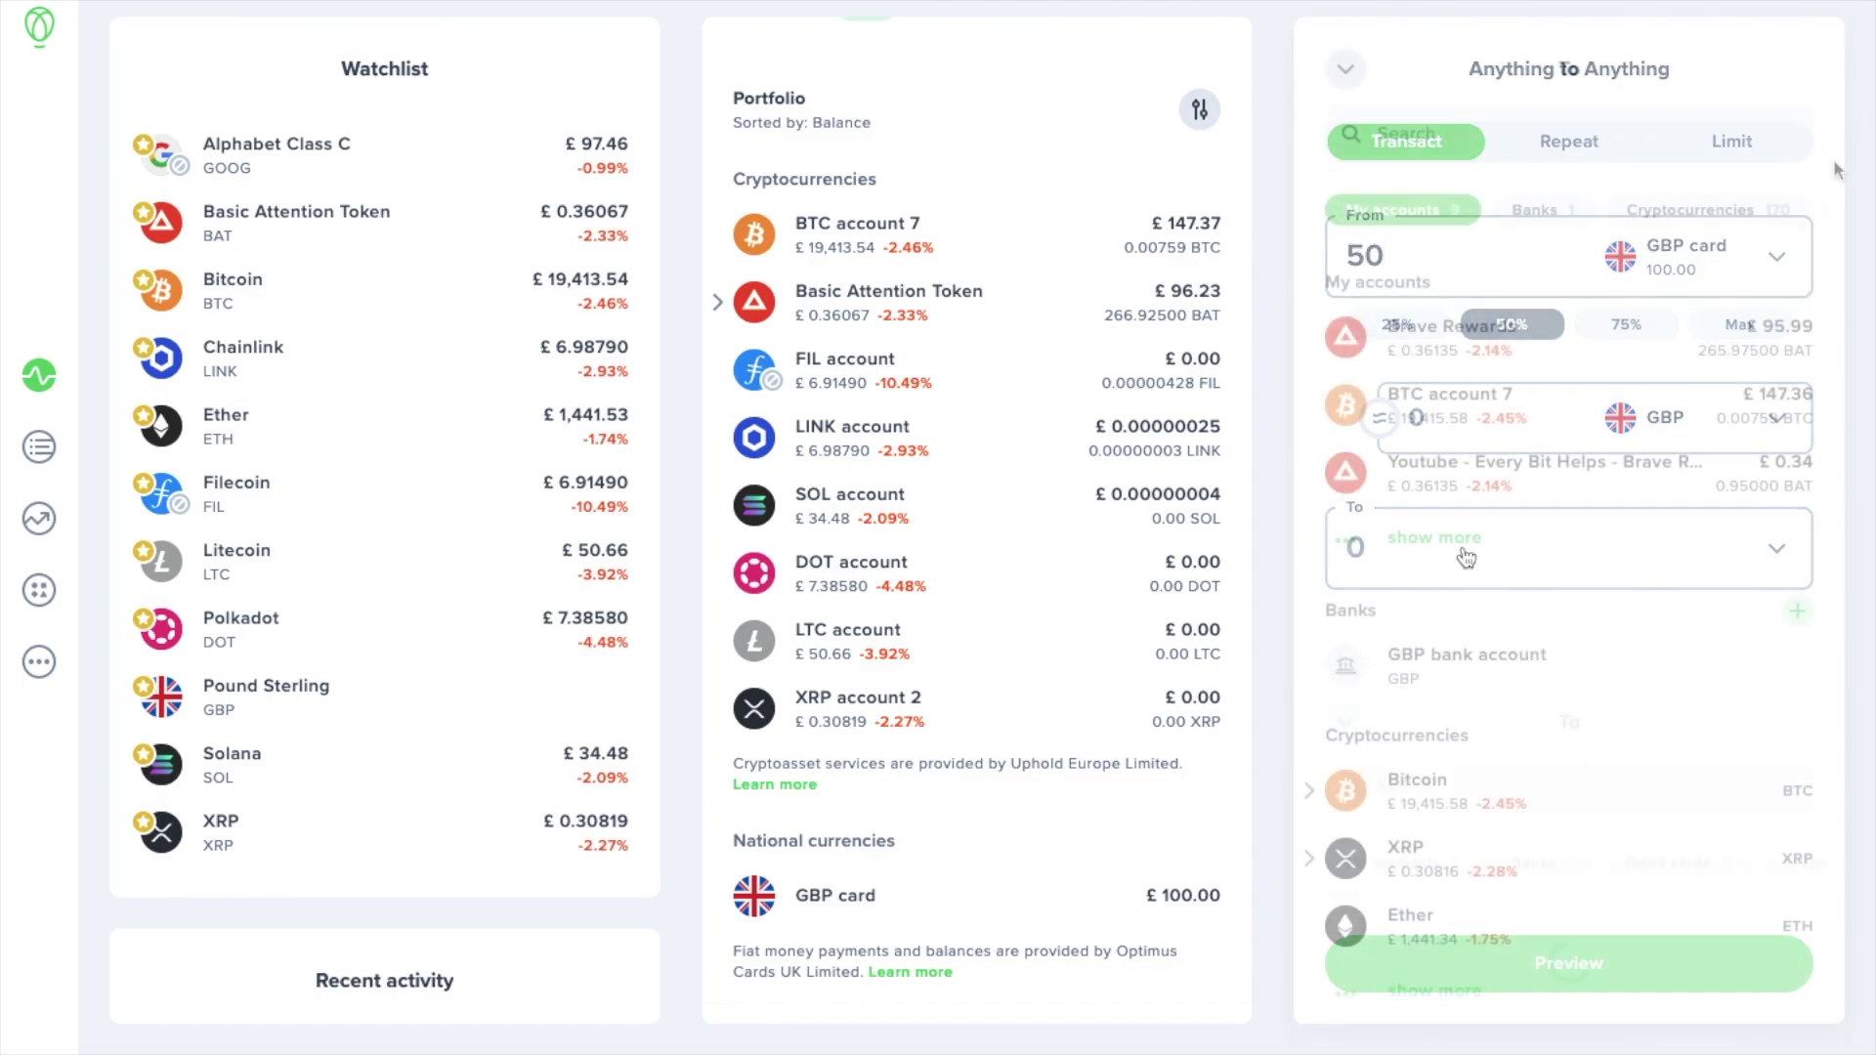
pyautogui.click(1457, 789)
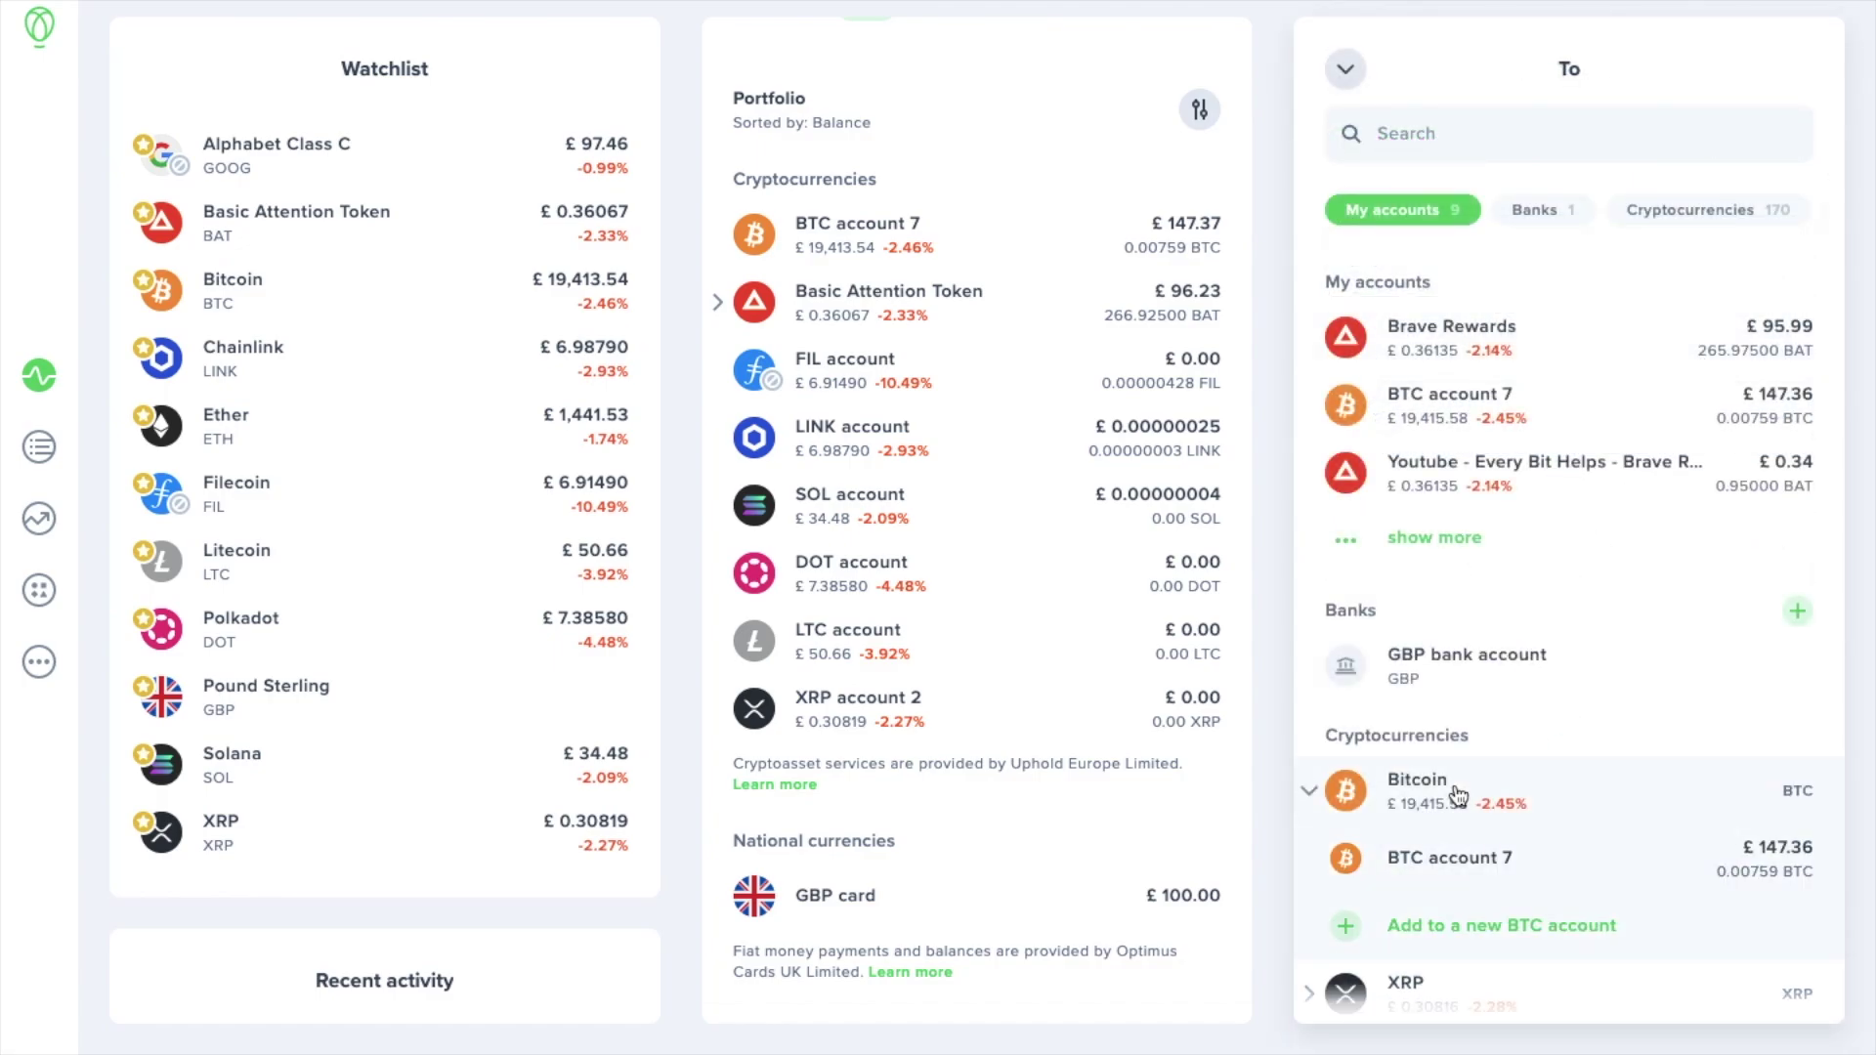
pyautogui.click(1443, 869)
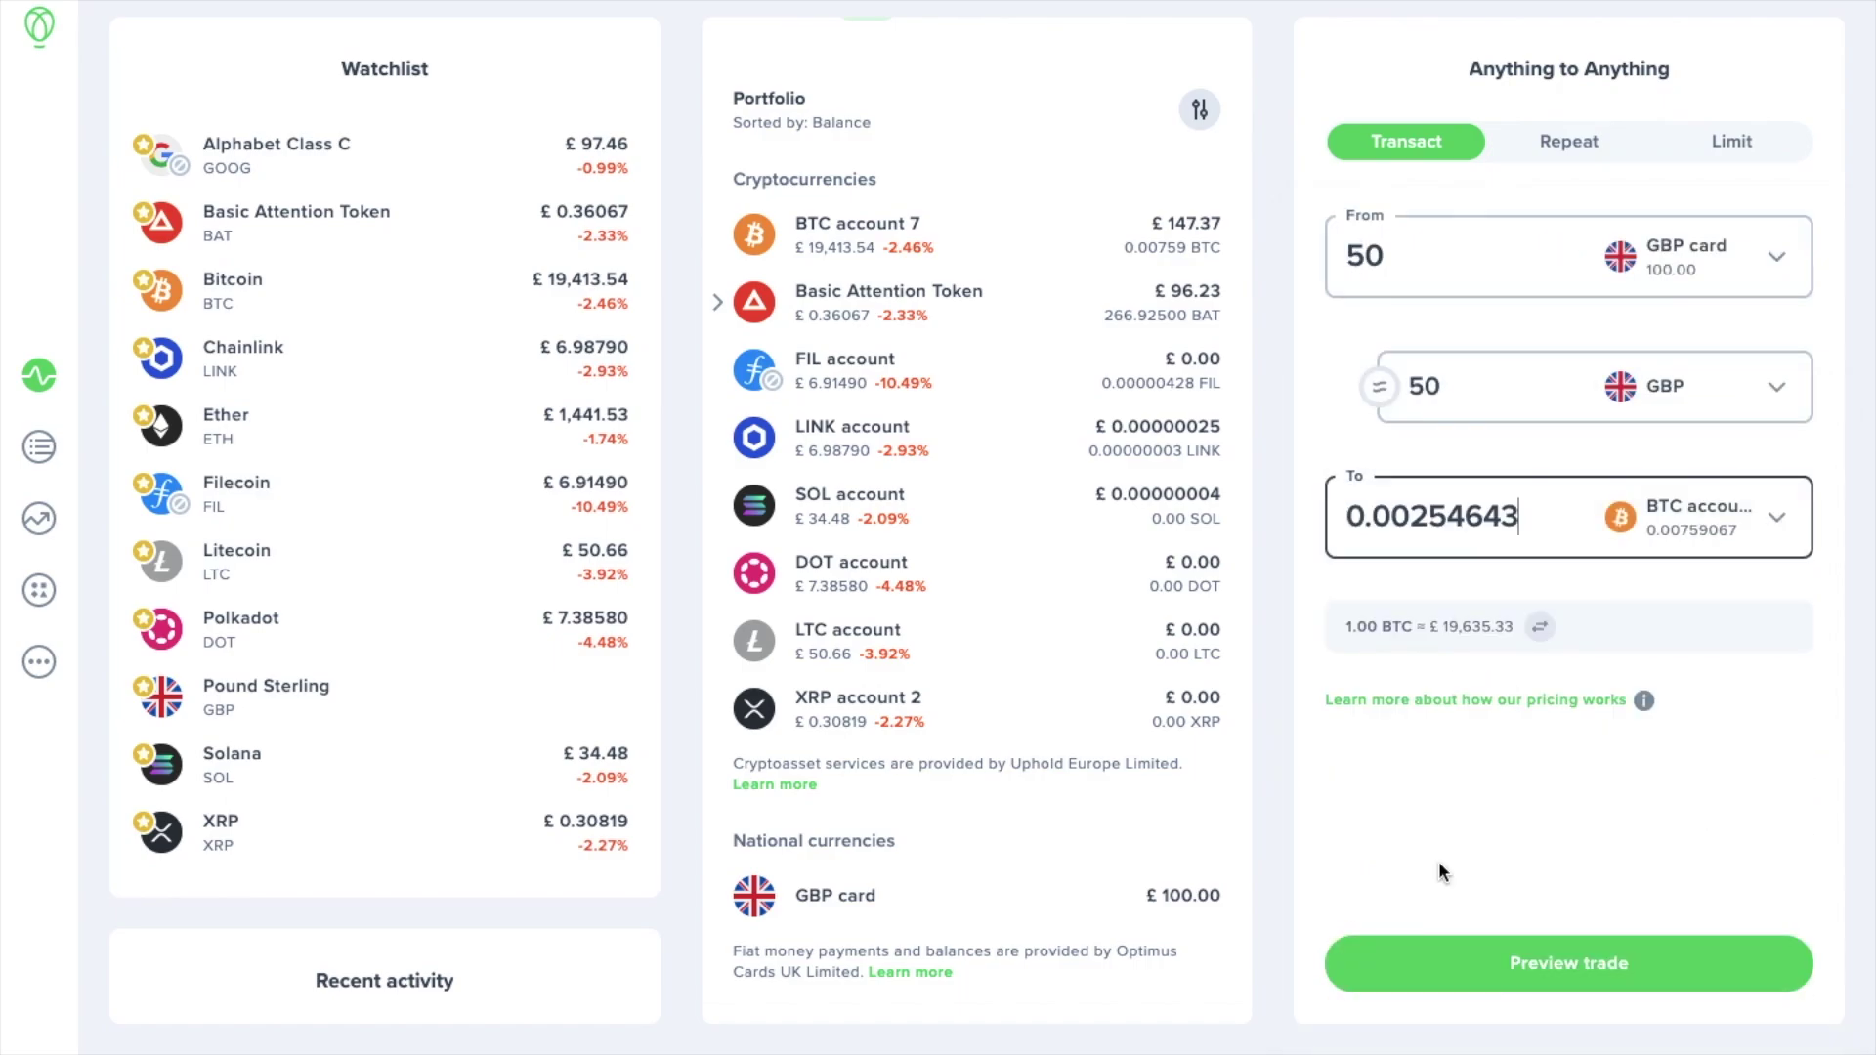
# Browse the To picker's Banks, Cryptocurrencies, Utility tokens and National currencies, then pick Brave Rewards.
pyautogui.click(1678, 517)
pyautogui.click(1533, 213)
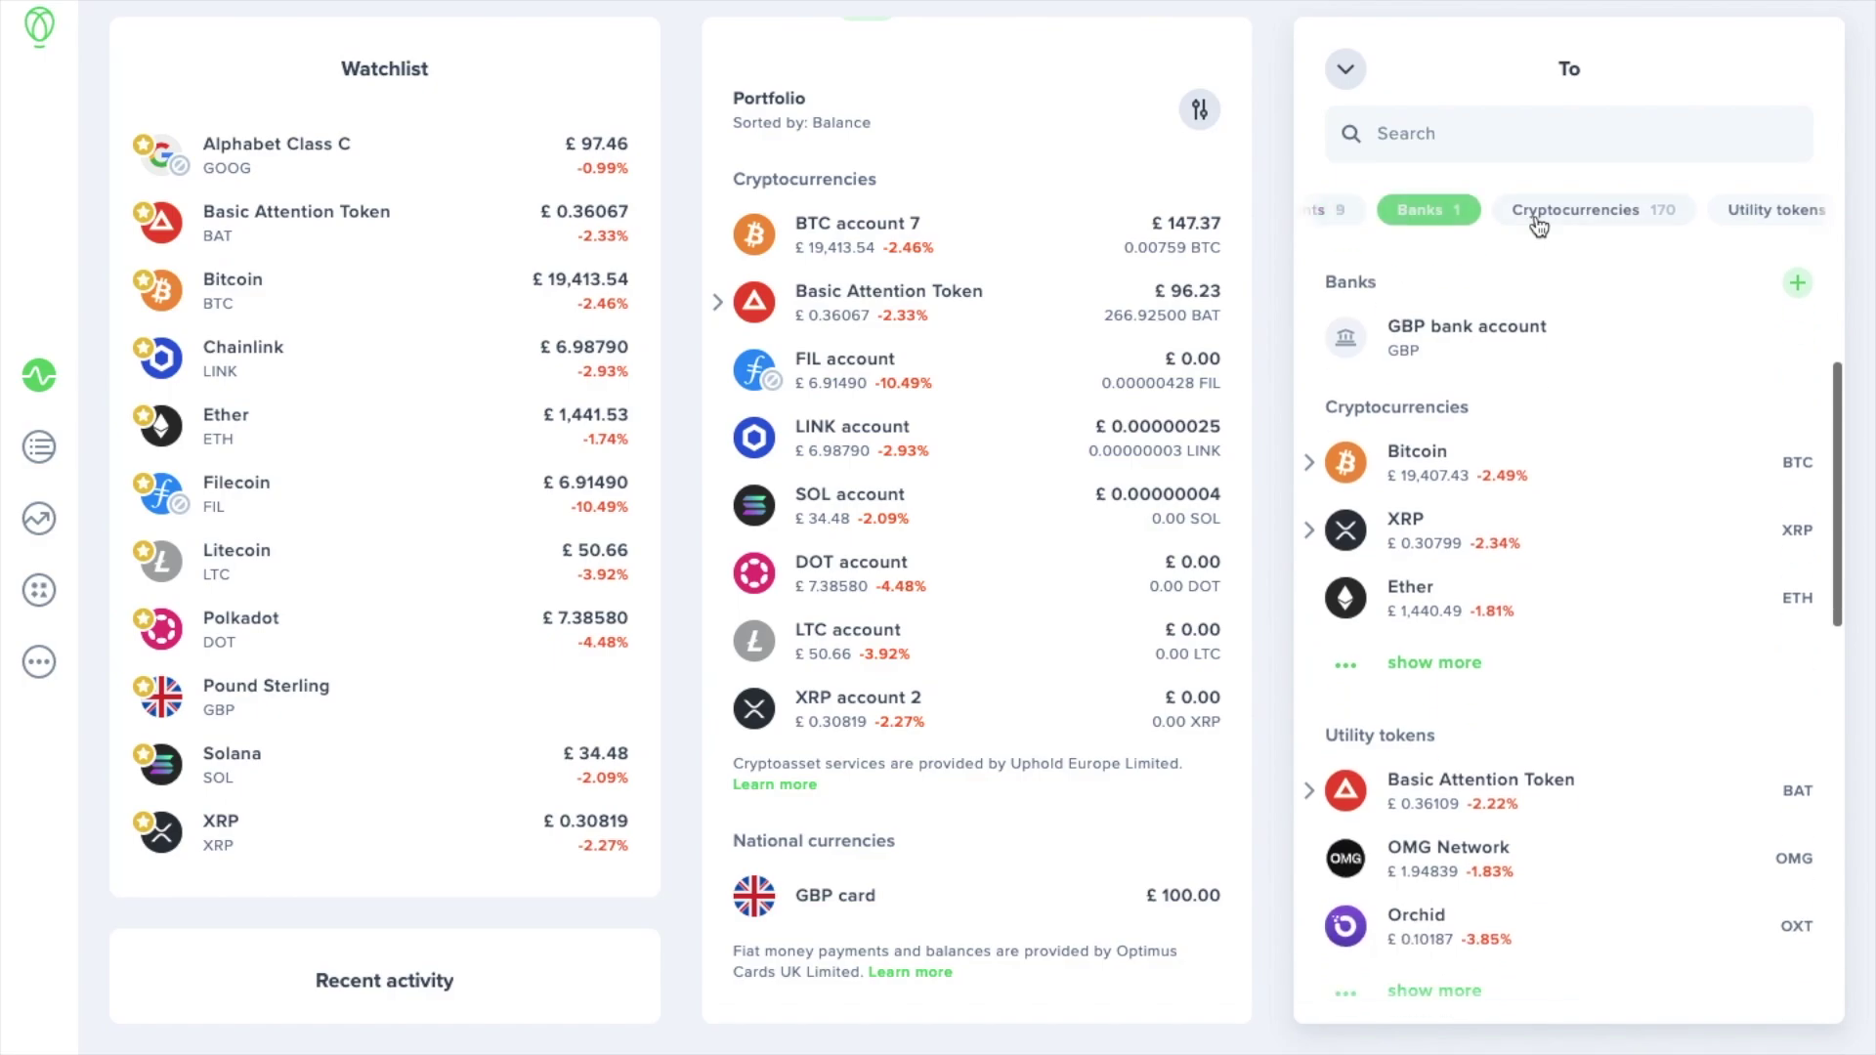
pyautogui.click(1539, 223)
pyautogui.click(1653, 217)
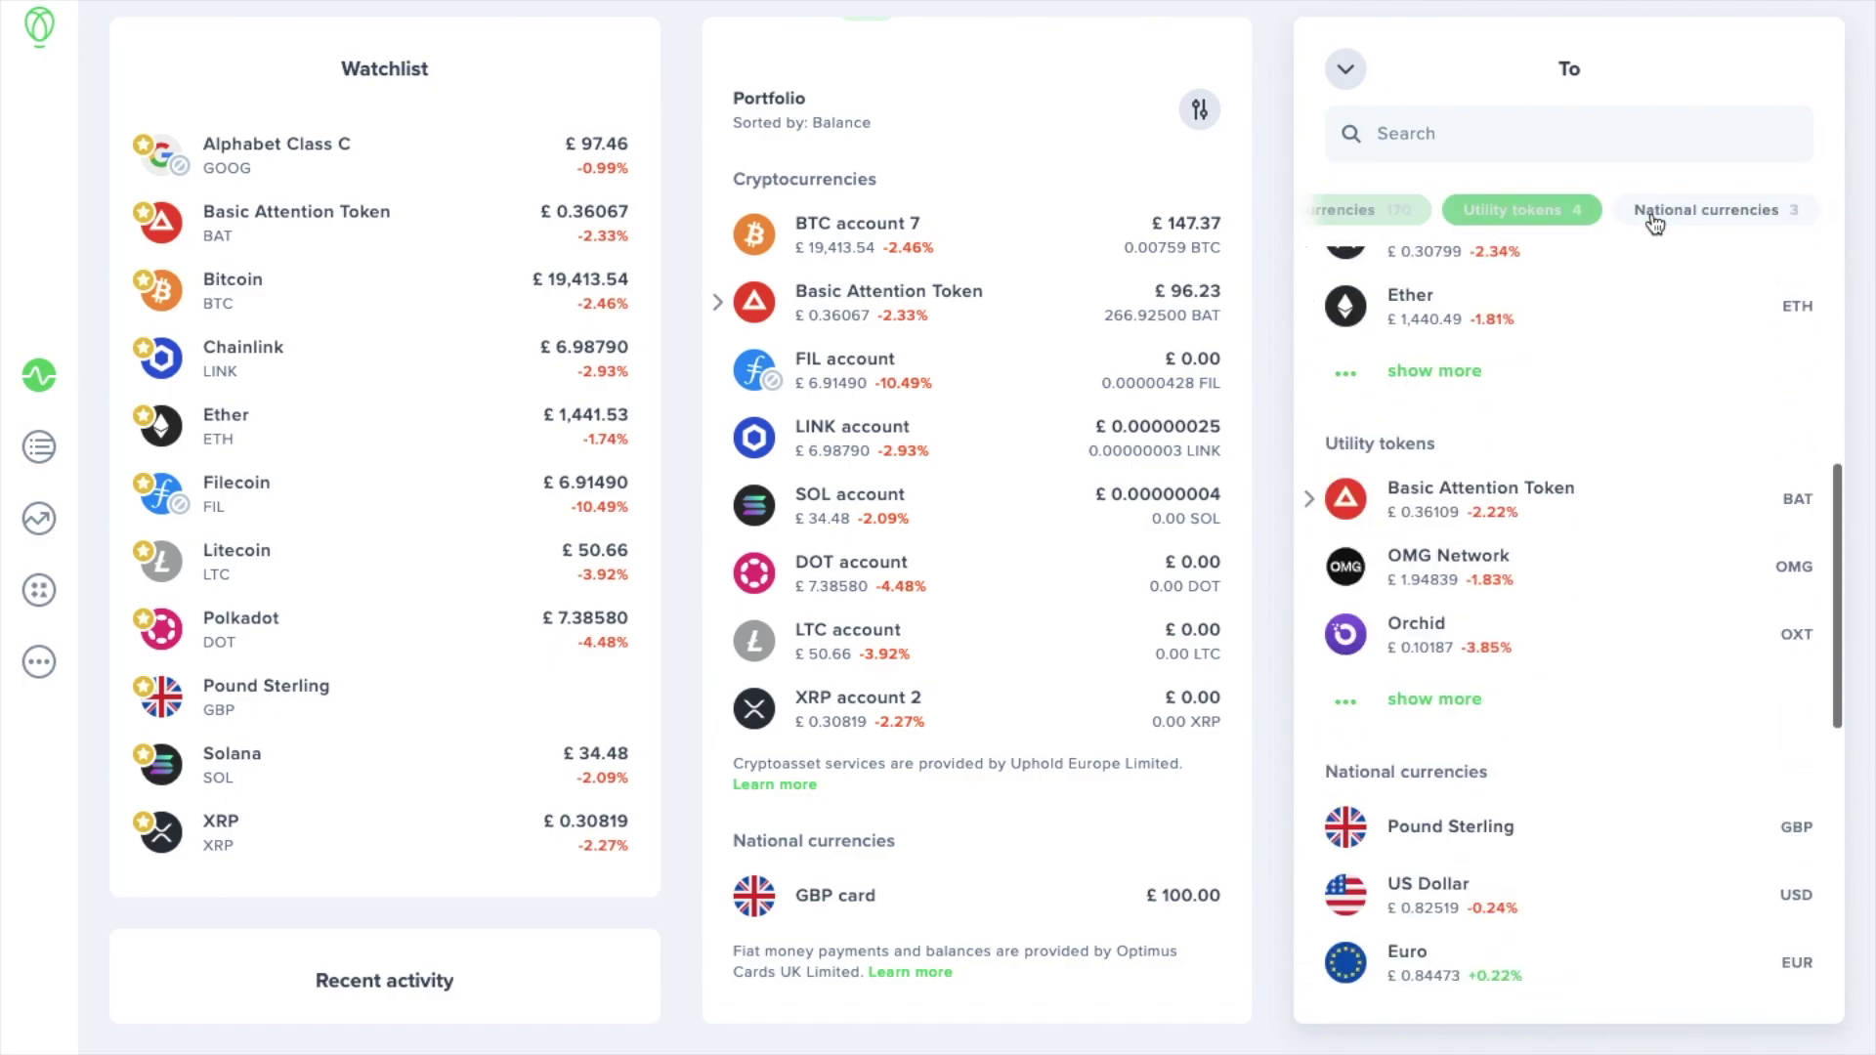
pyautogui.click(1653, 217)
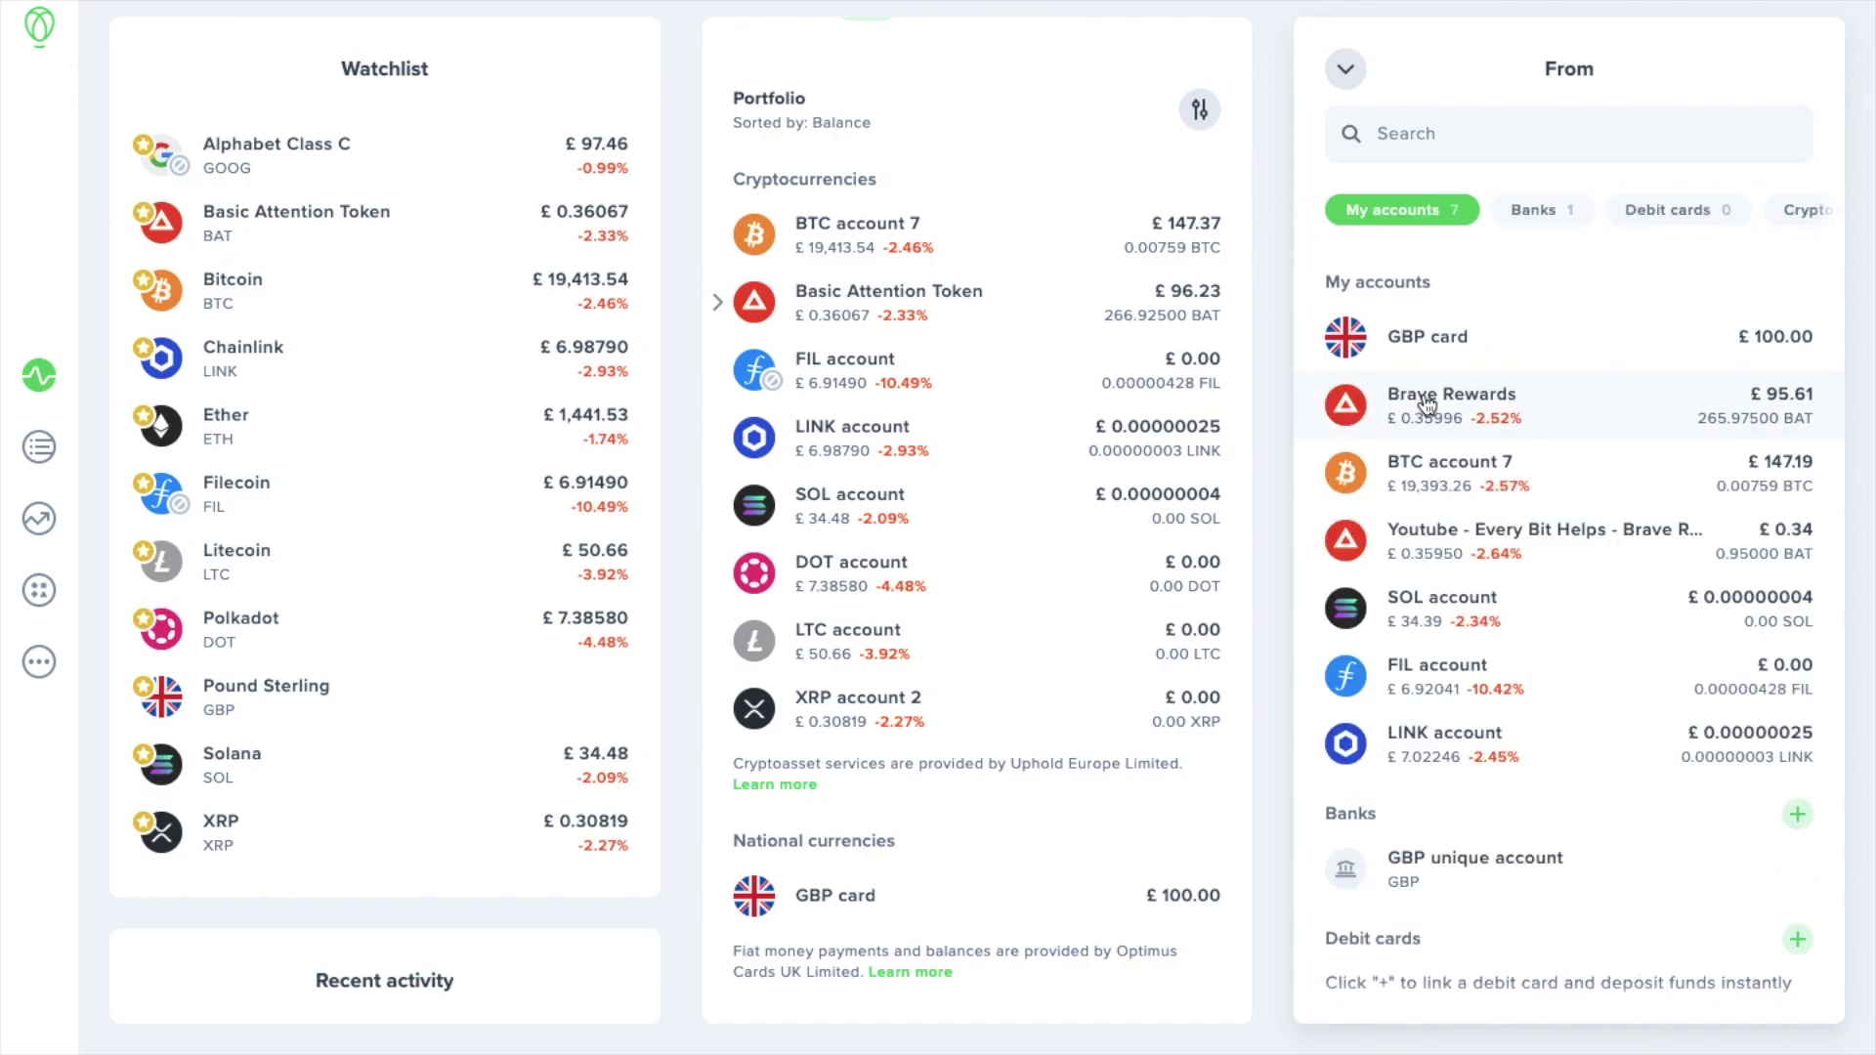
pyautogui.click(1427, 403)
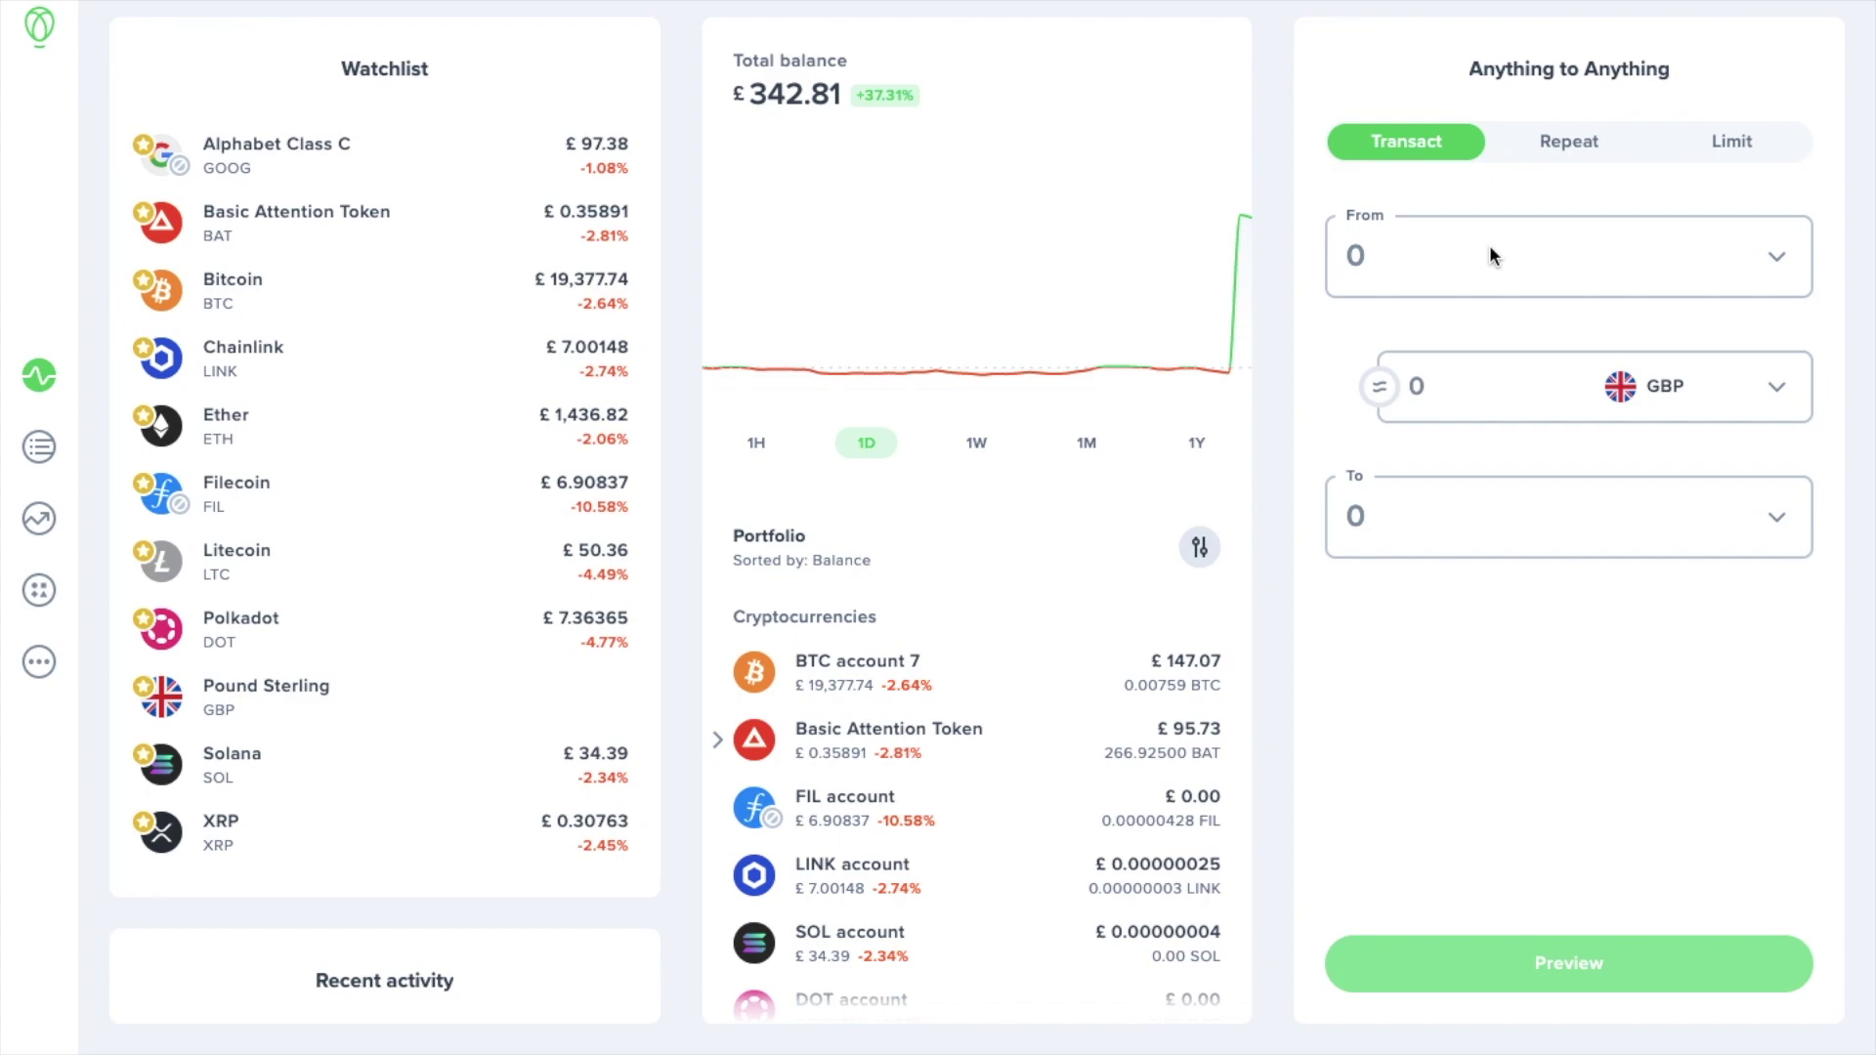
# Copy the ETH account's Ether deposit address from the Crypto networks list, then close it.
pyautogui.click(1490, 252)
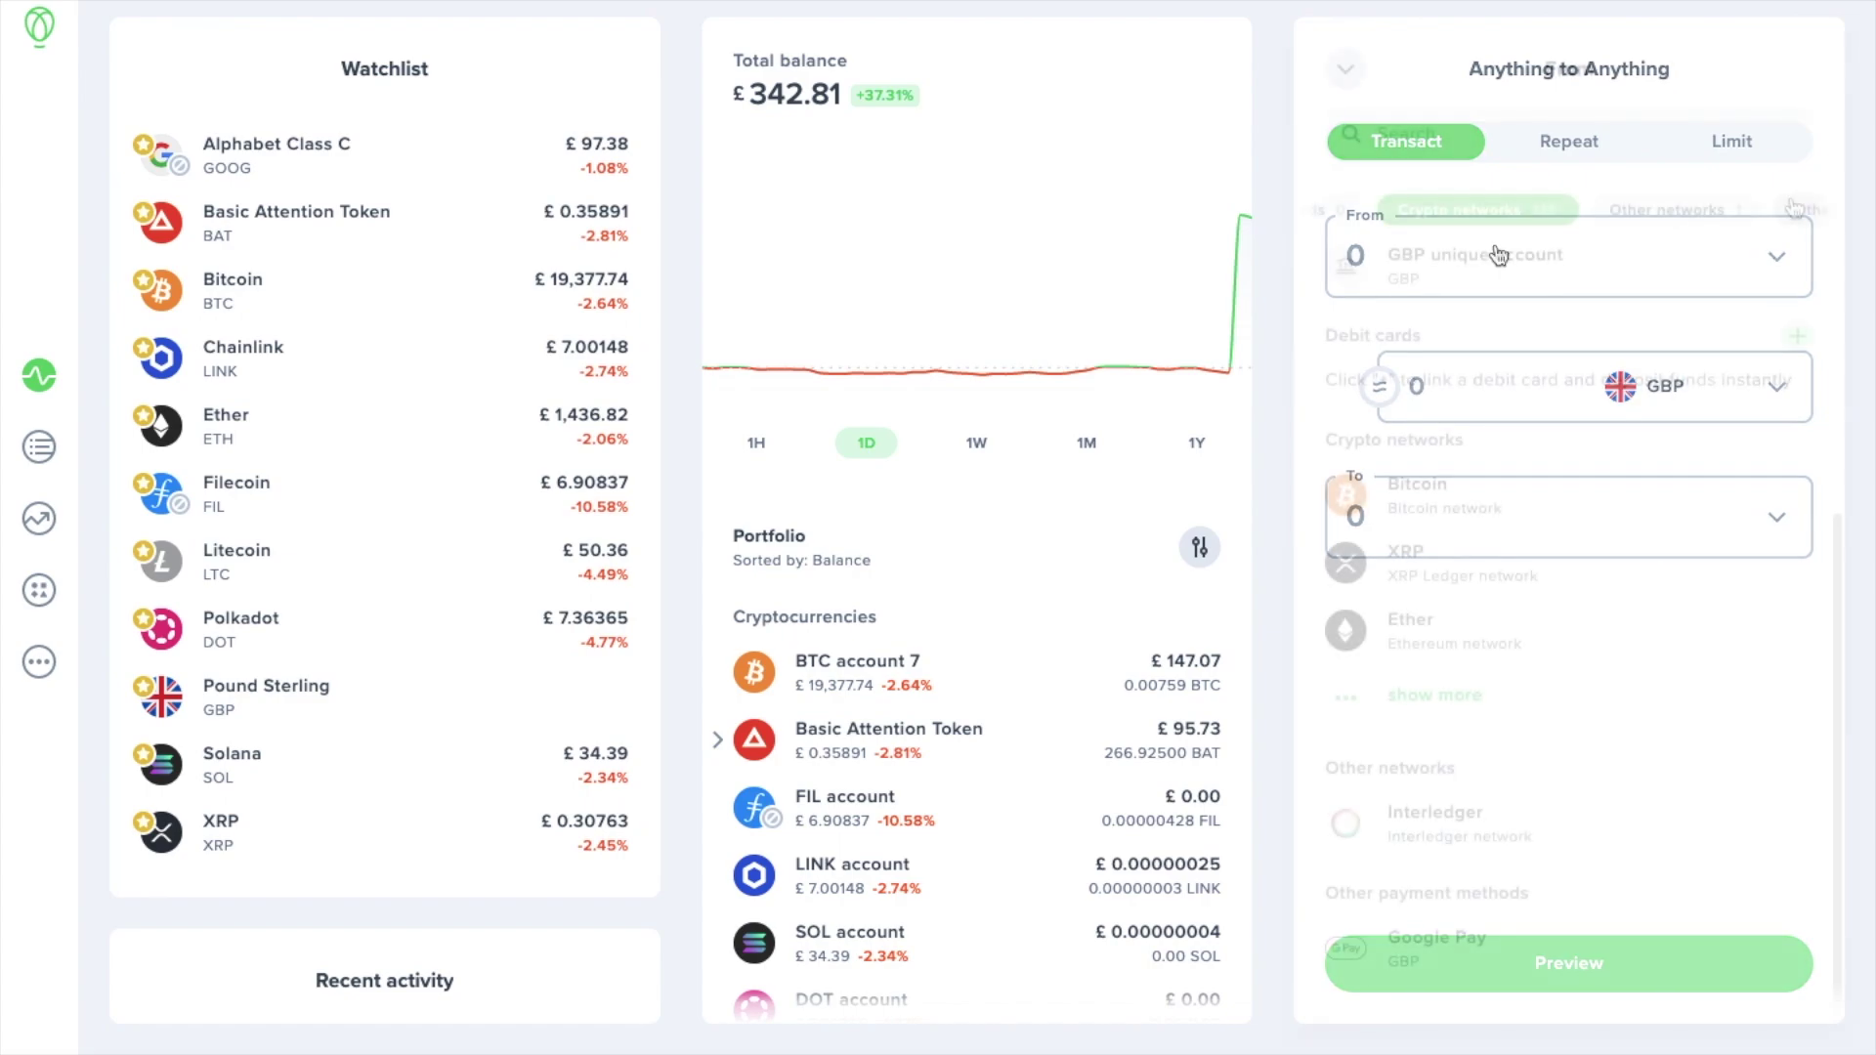
pyautogui.click(1461, 699)
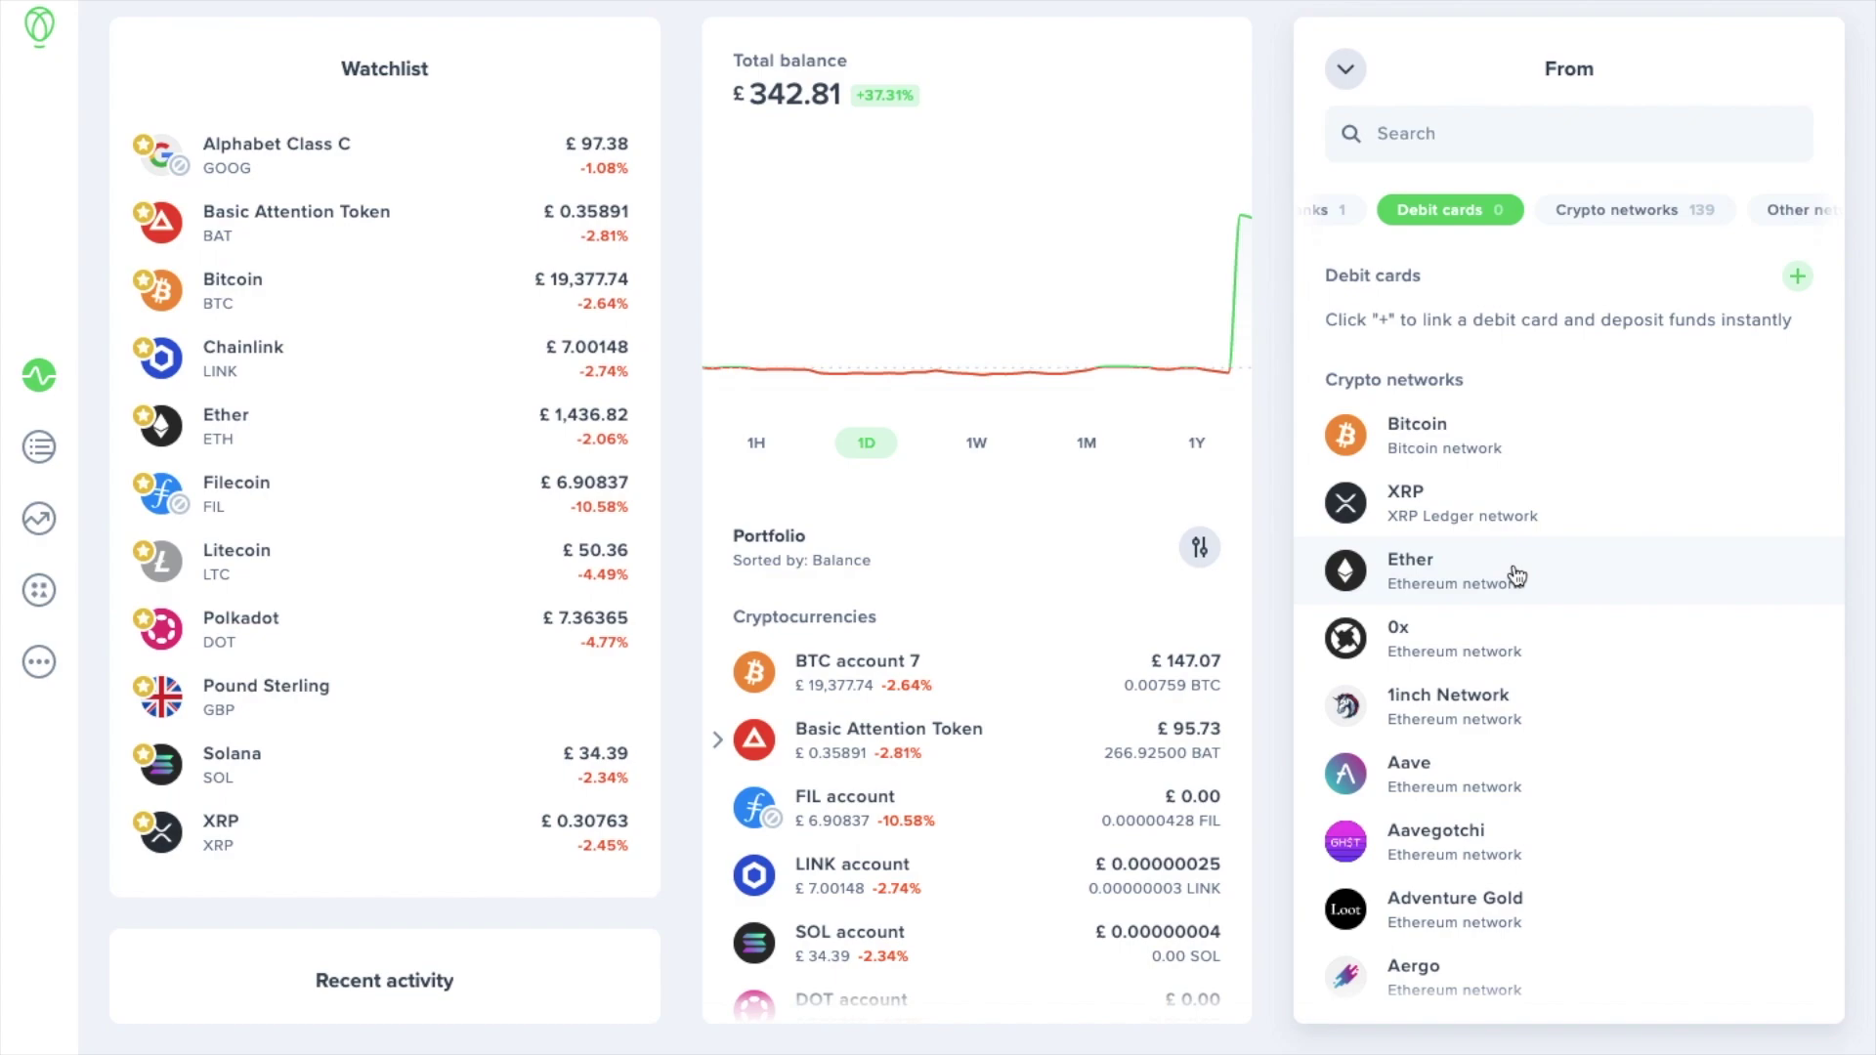
pyautogui.click(1515, 576)
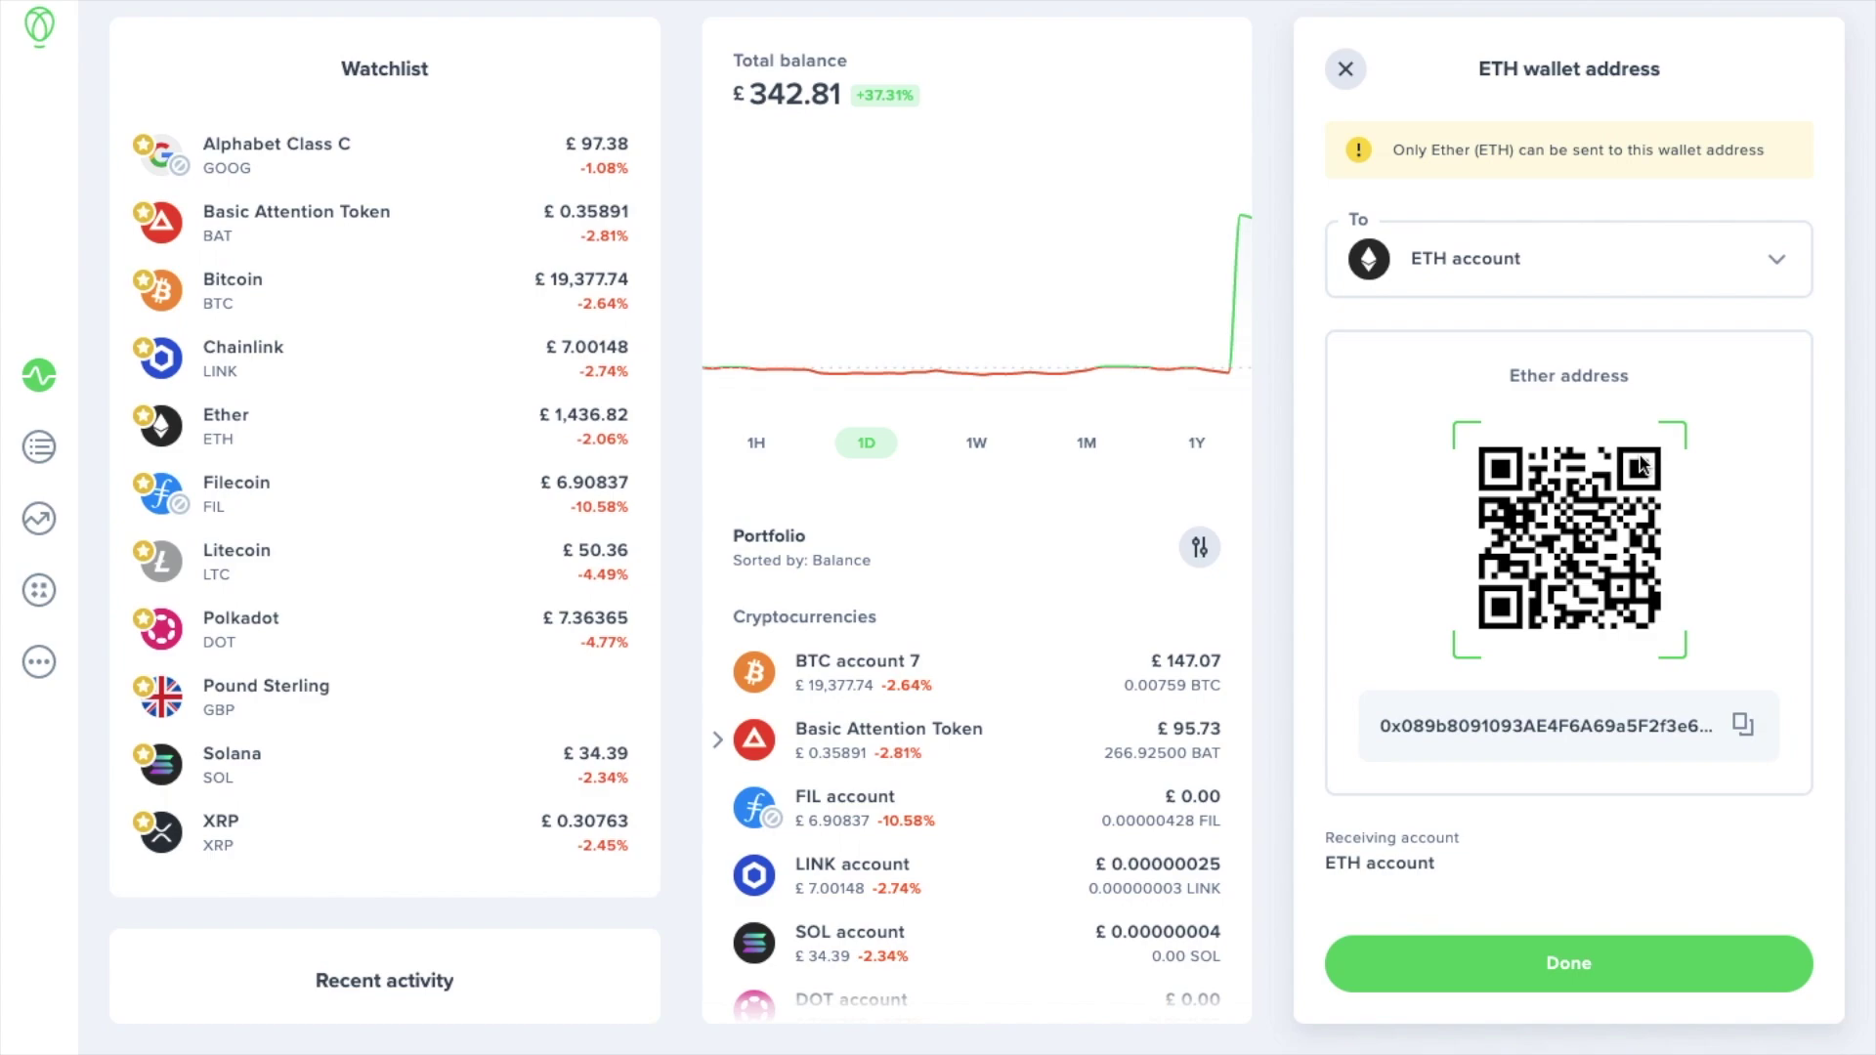
pyautogui.click(1741, 731)
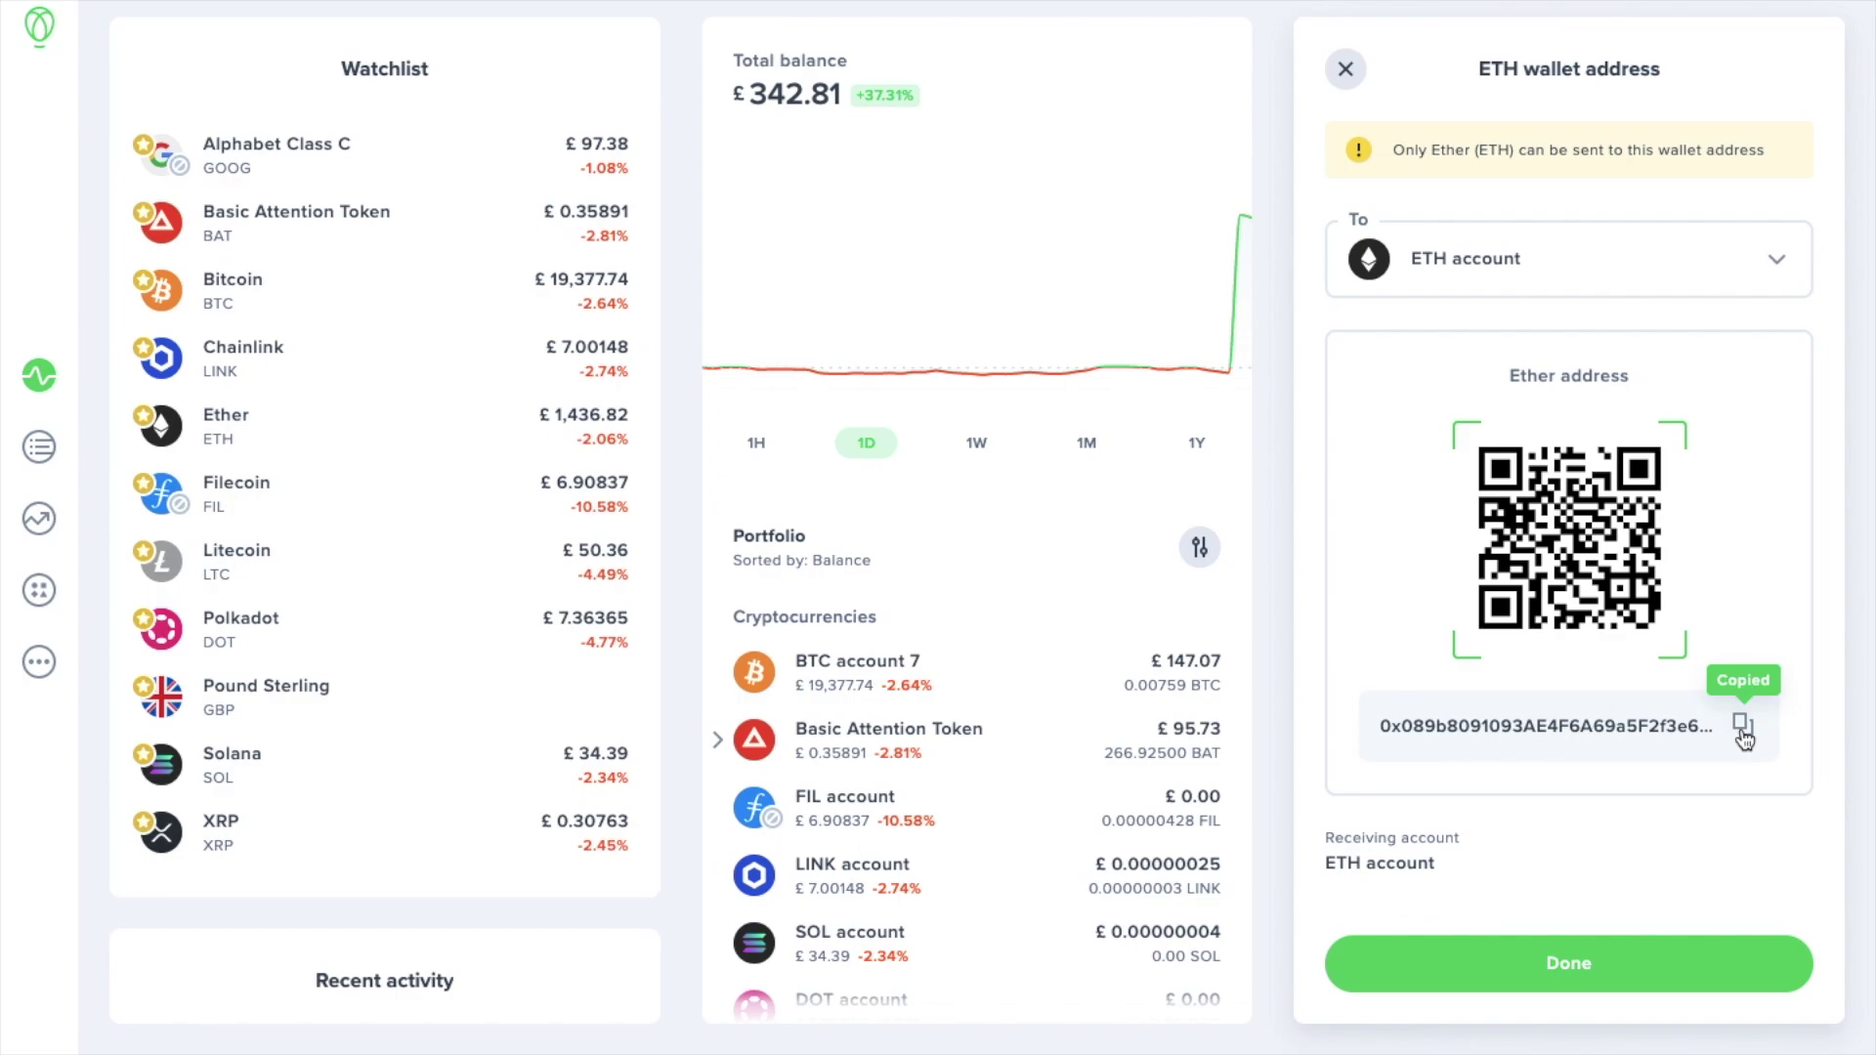
pyautogui.click(1345, 69)
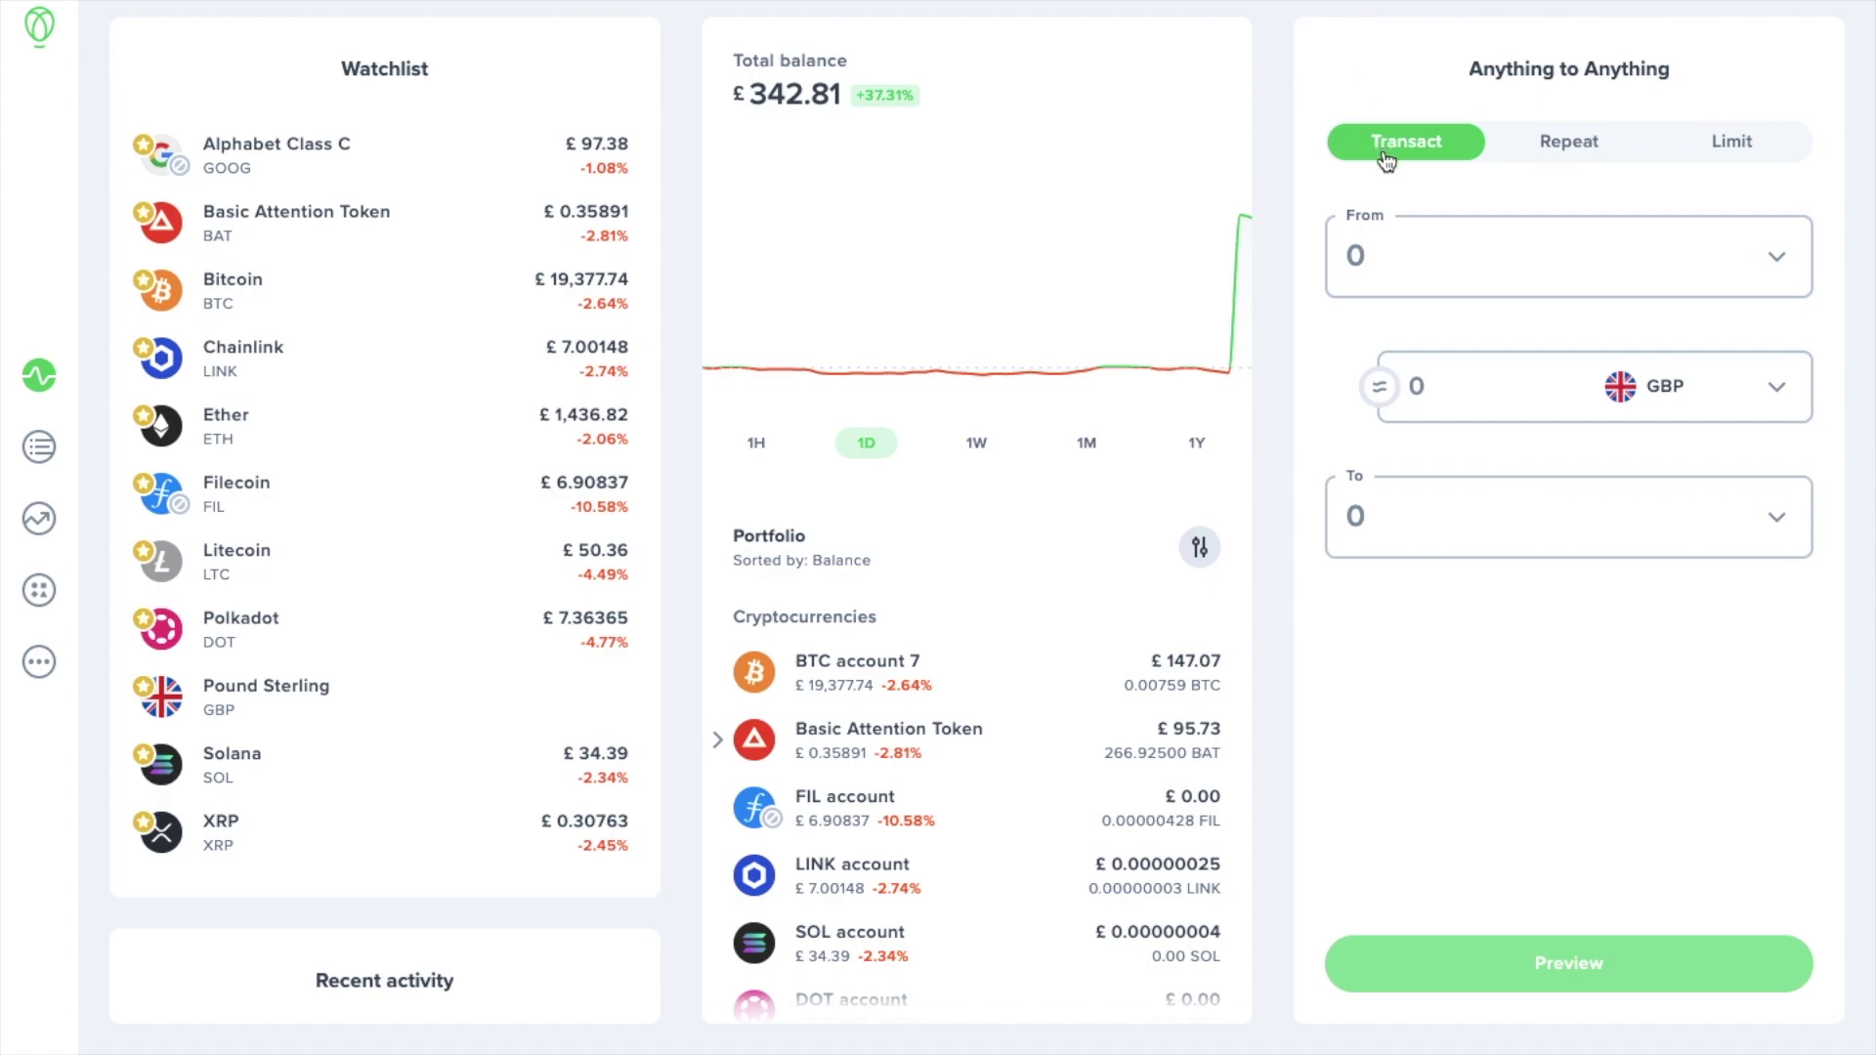
# Preview swapping 0.00379534 BTC from BTC account 7 into £72.55 on the GBP card, without confirming.
pyautogui.click(1452, 271)
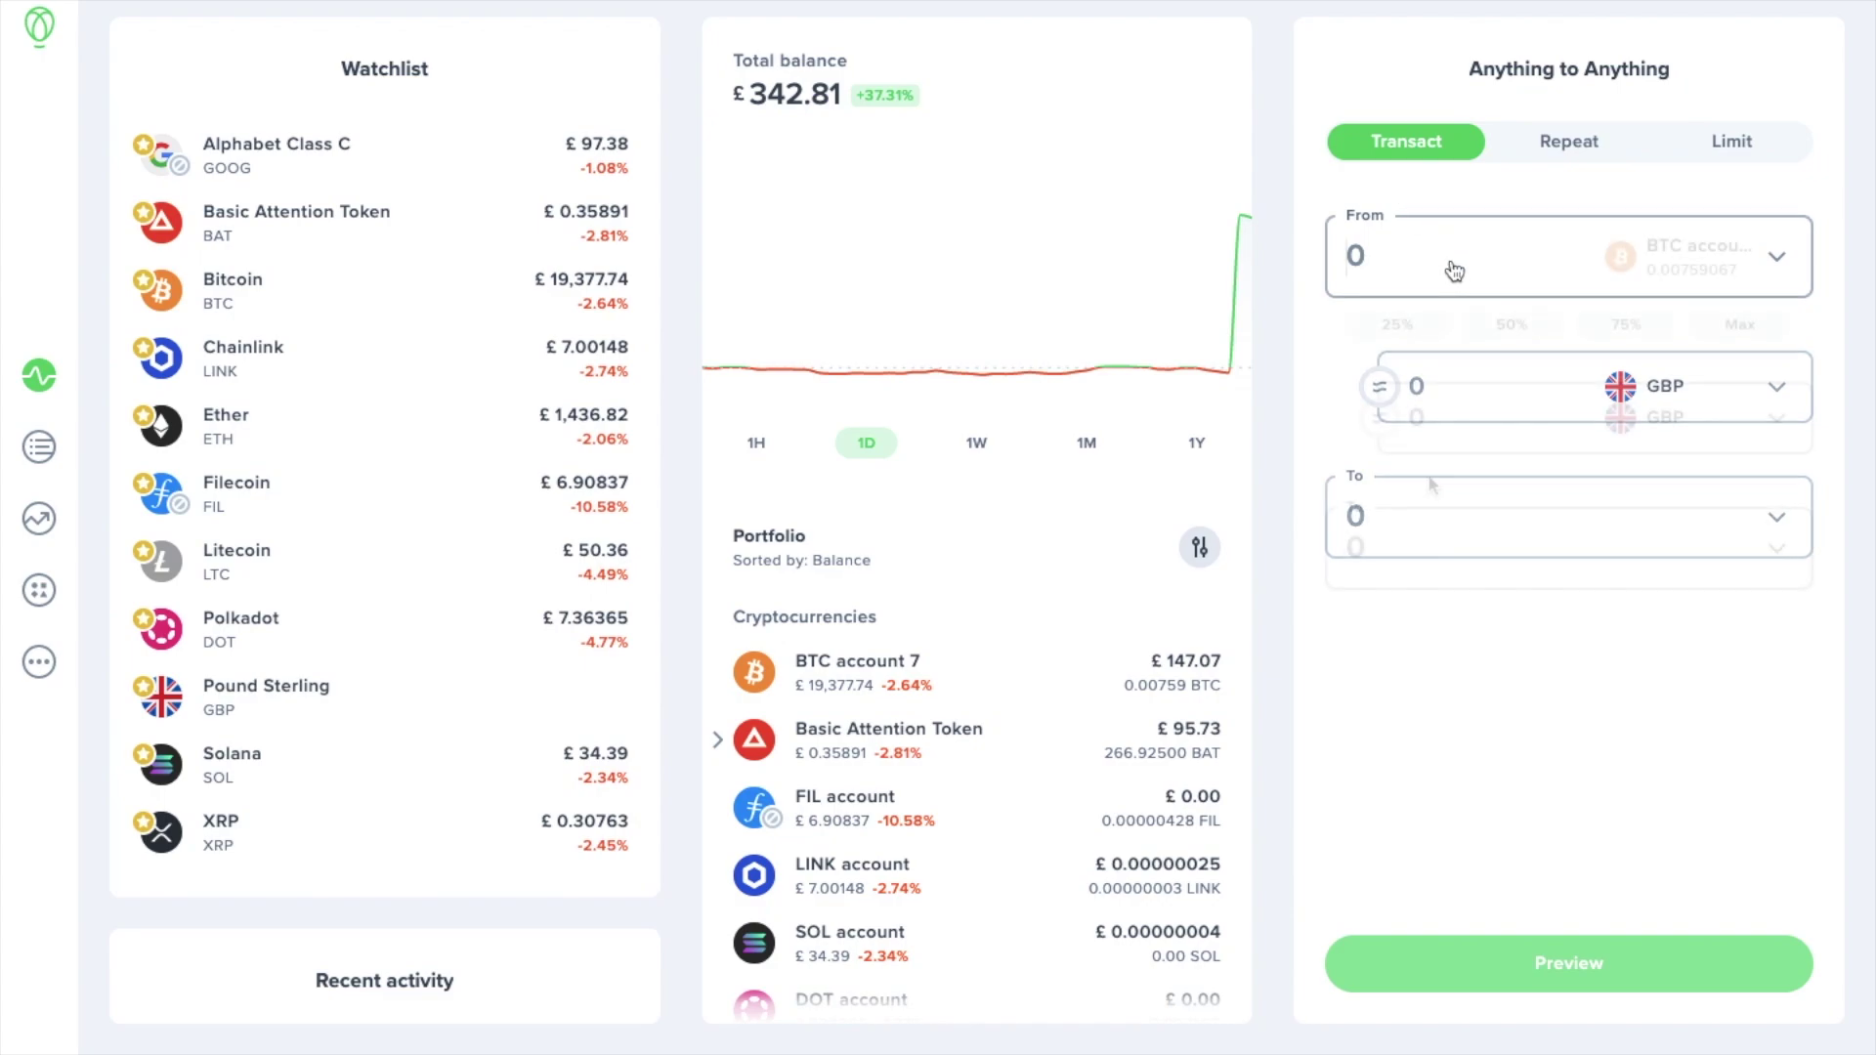
pyautogui.click(1526, 332)
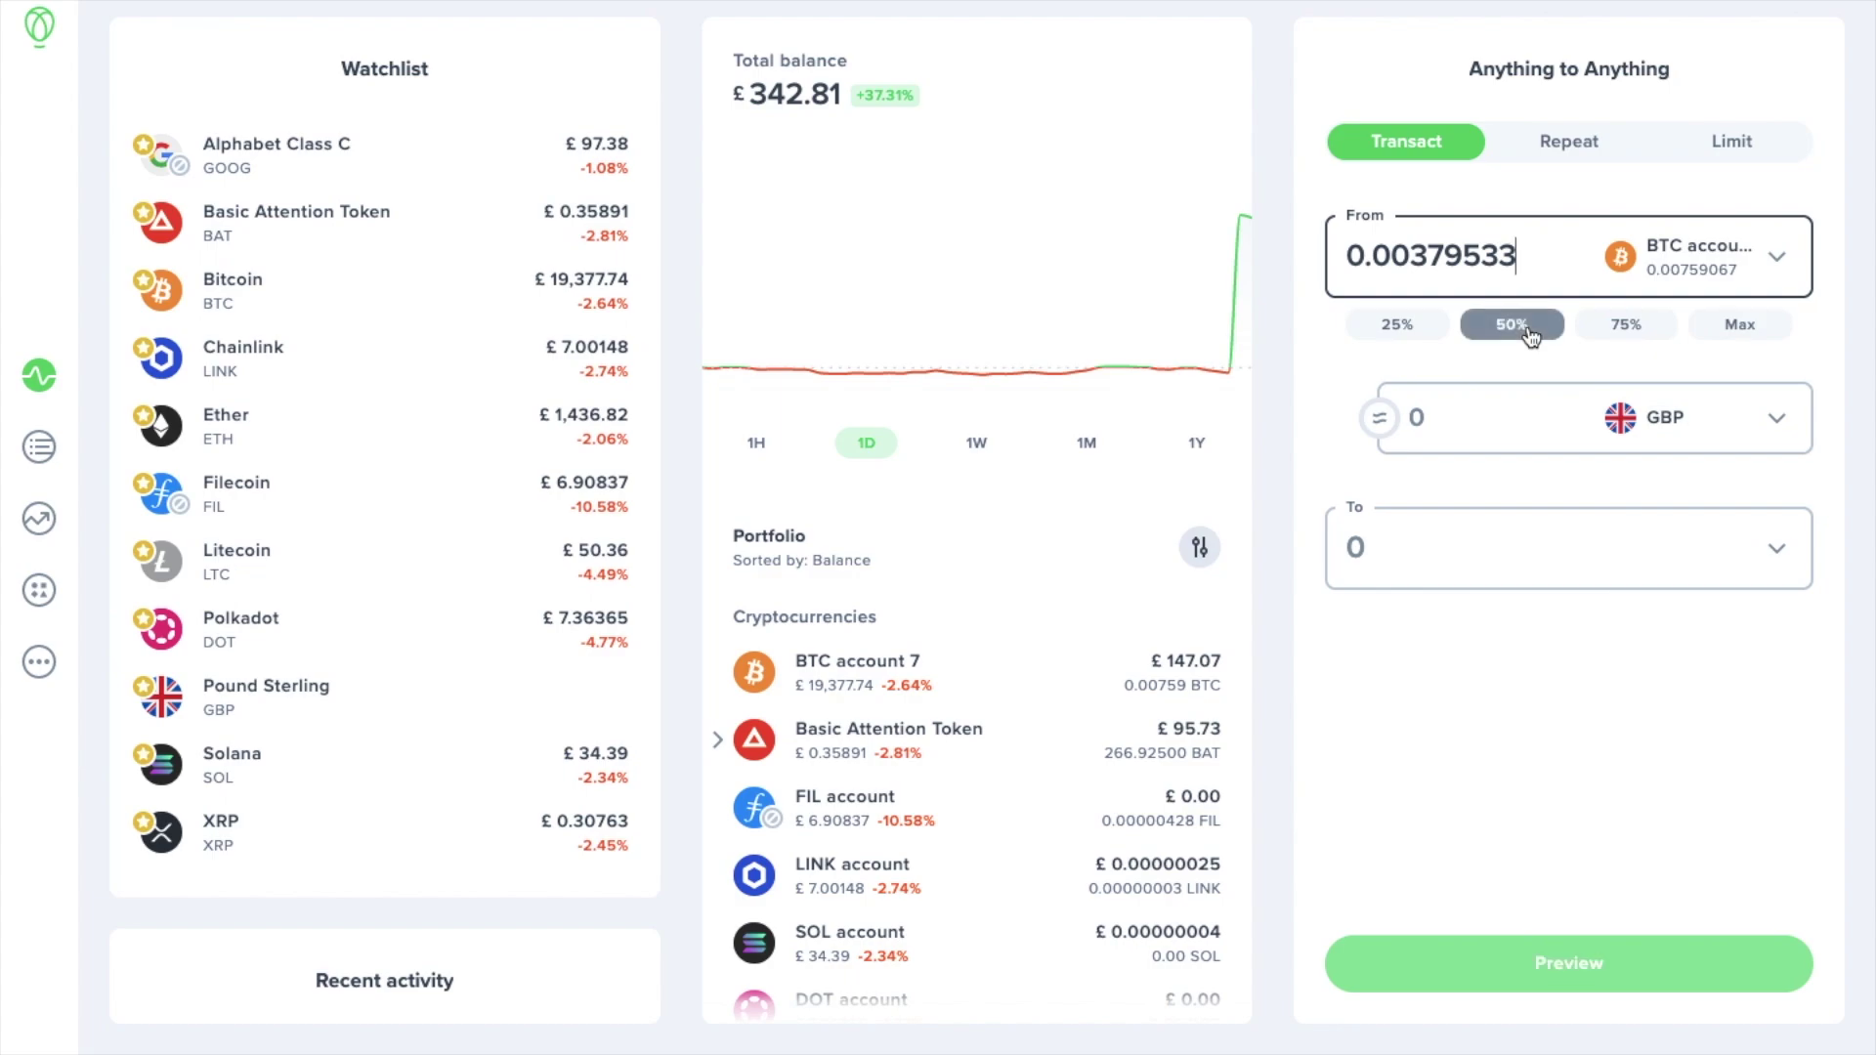
pyautogui.click(1507, 571)
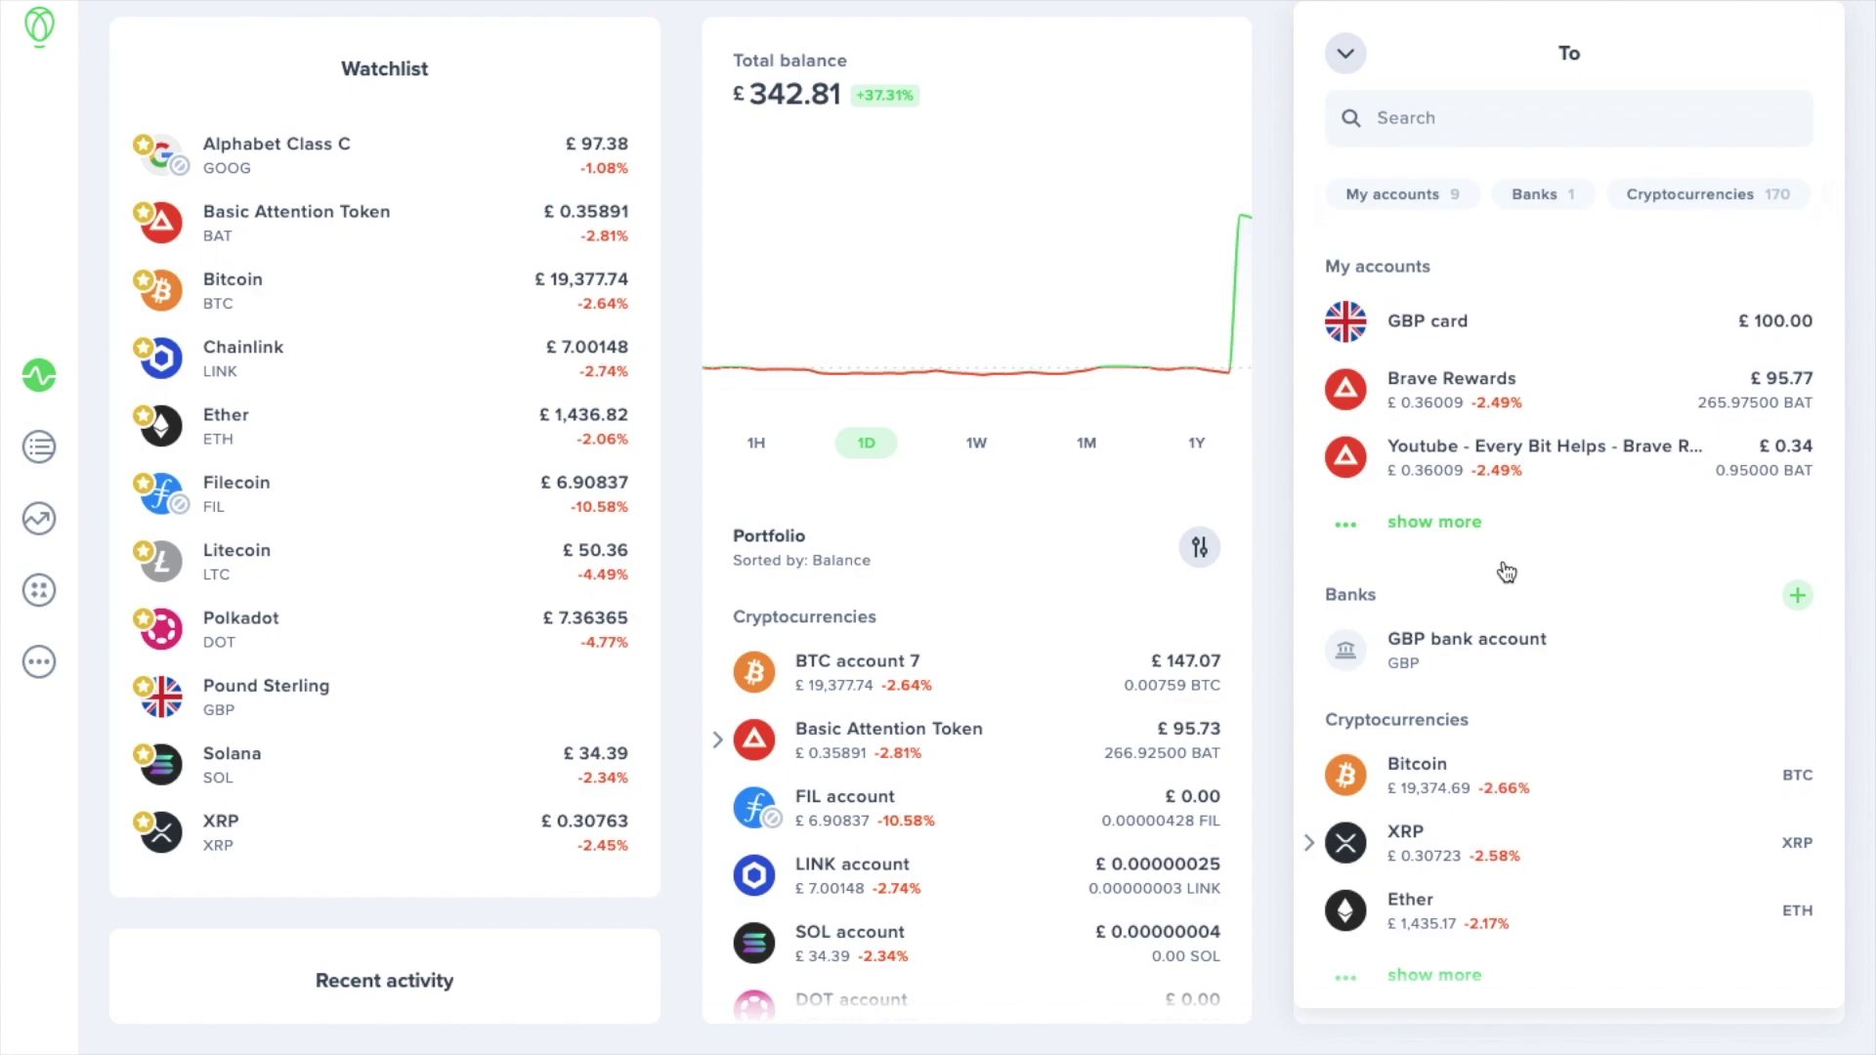
pyautogui.write('gbp')
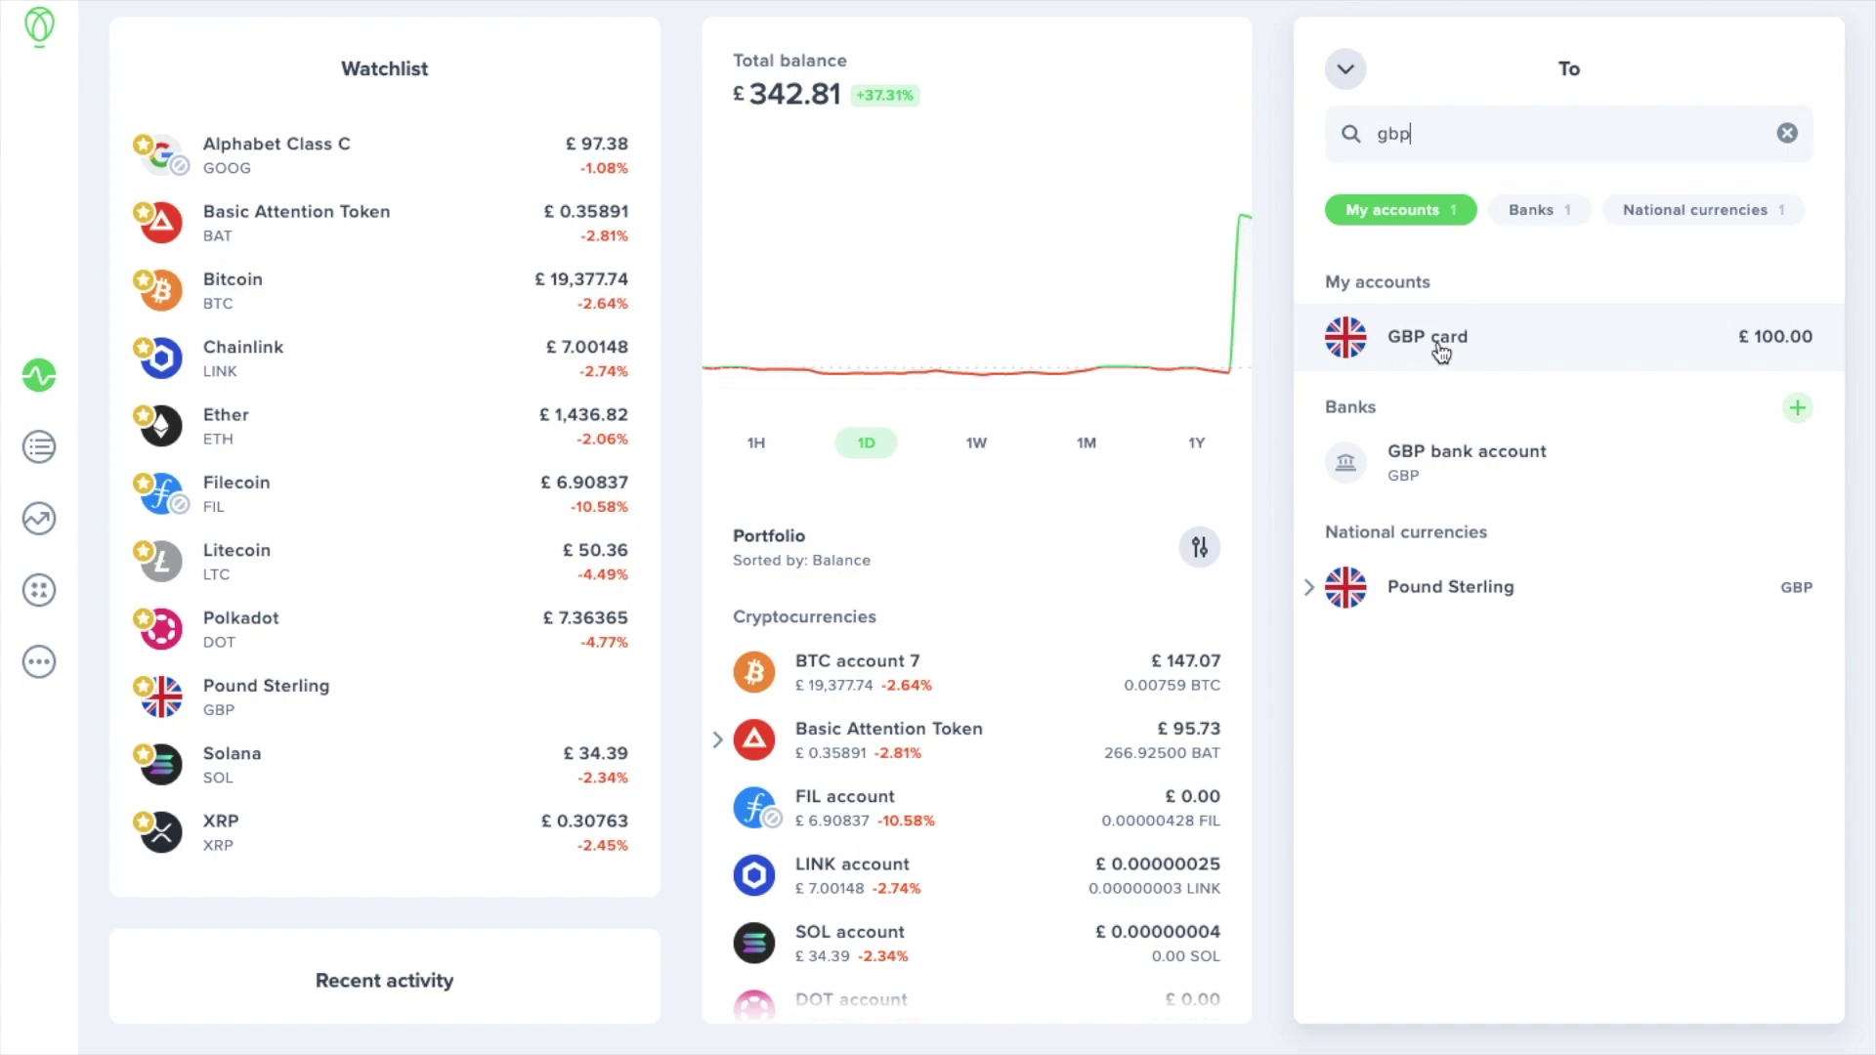
pyautogui.click(1440, 343)
pyautogui.write('72.55')
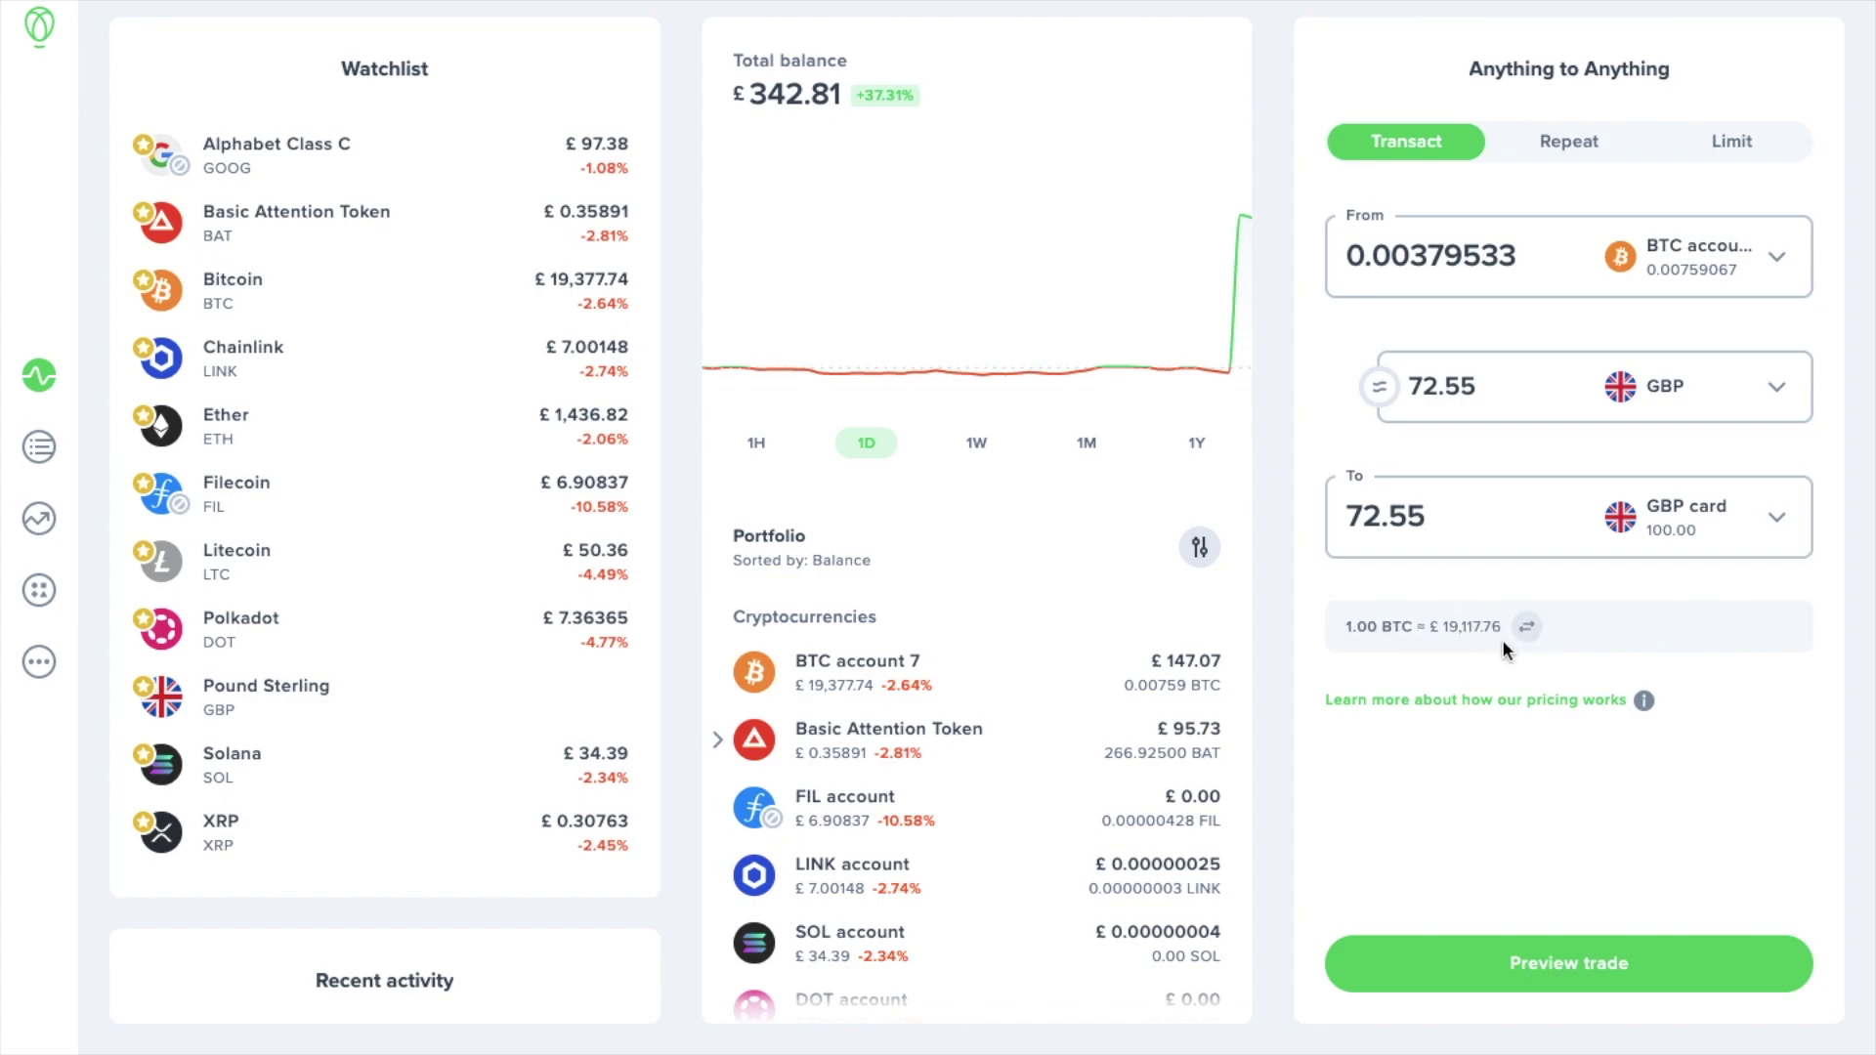
pyautogui.click(1533, 627)
pyautogui.click(1505, 965)
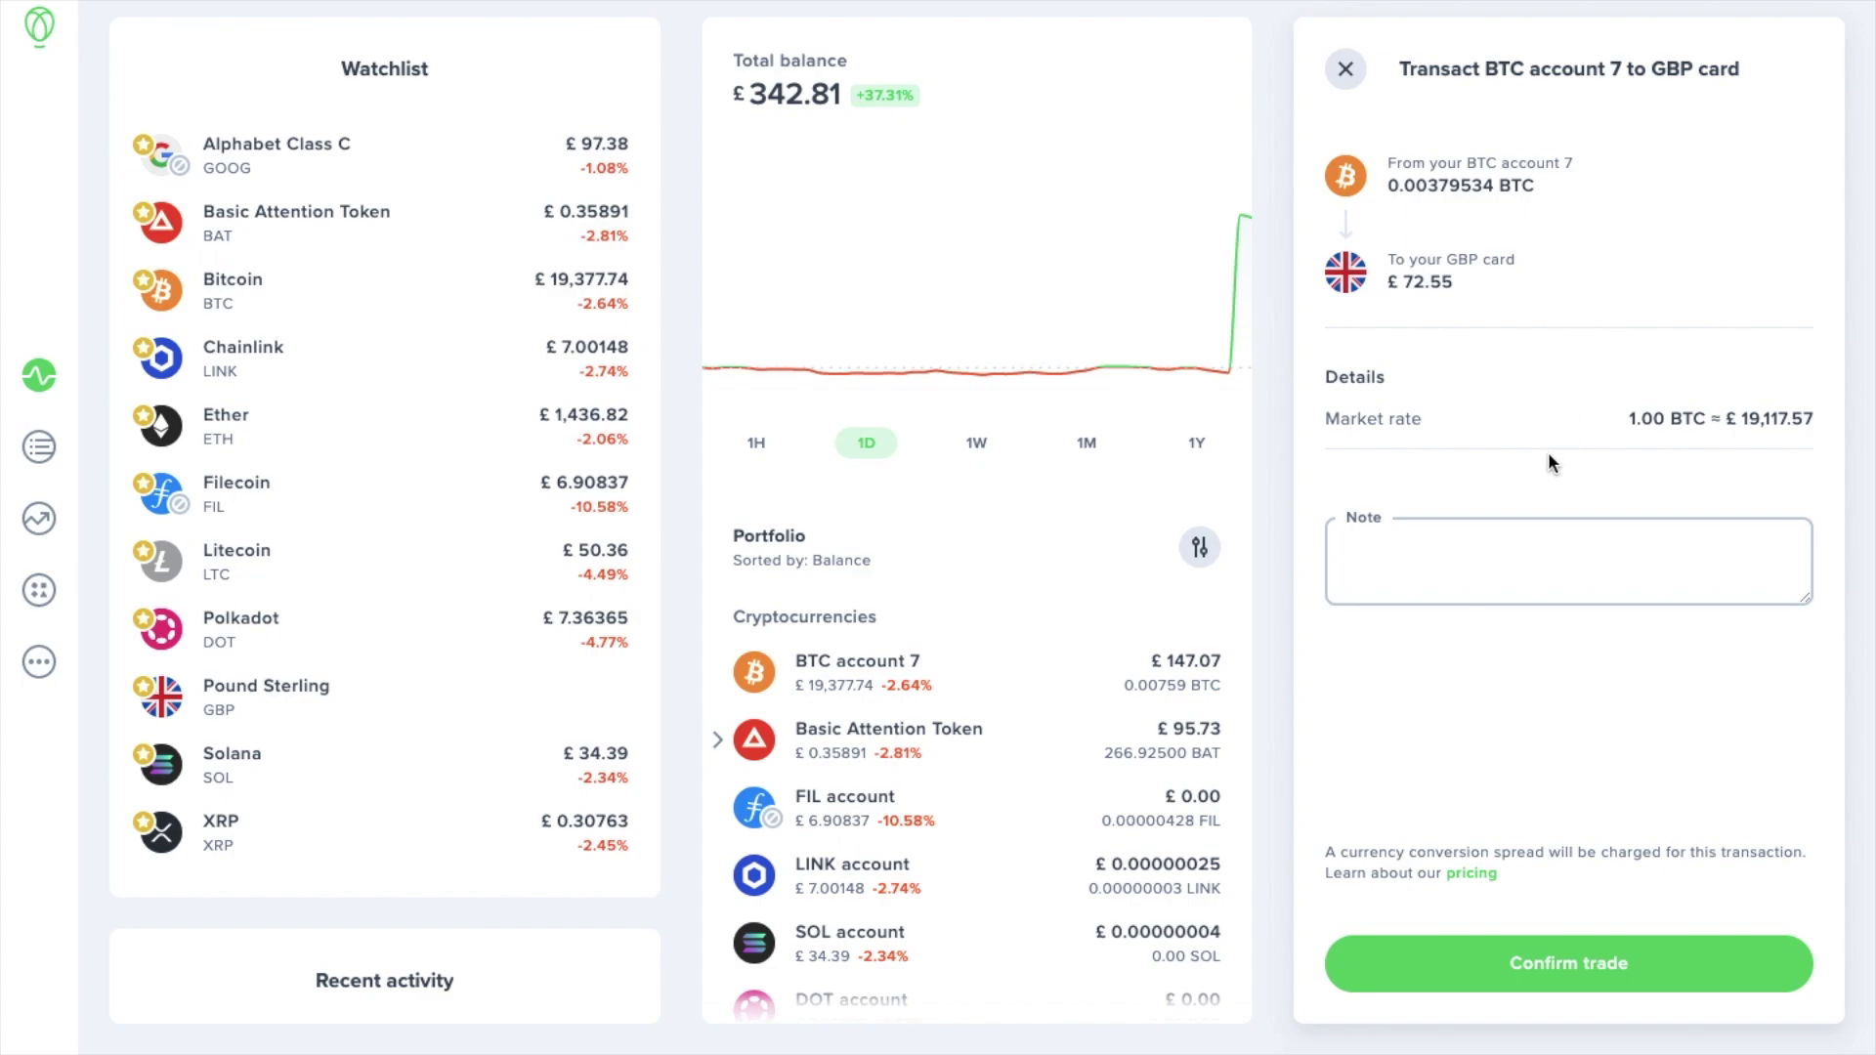
pyautogui.click(1346, 70)
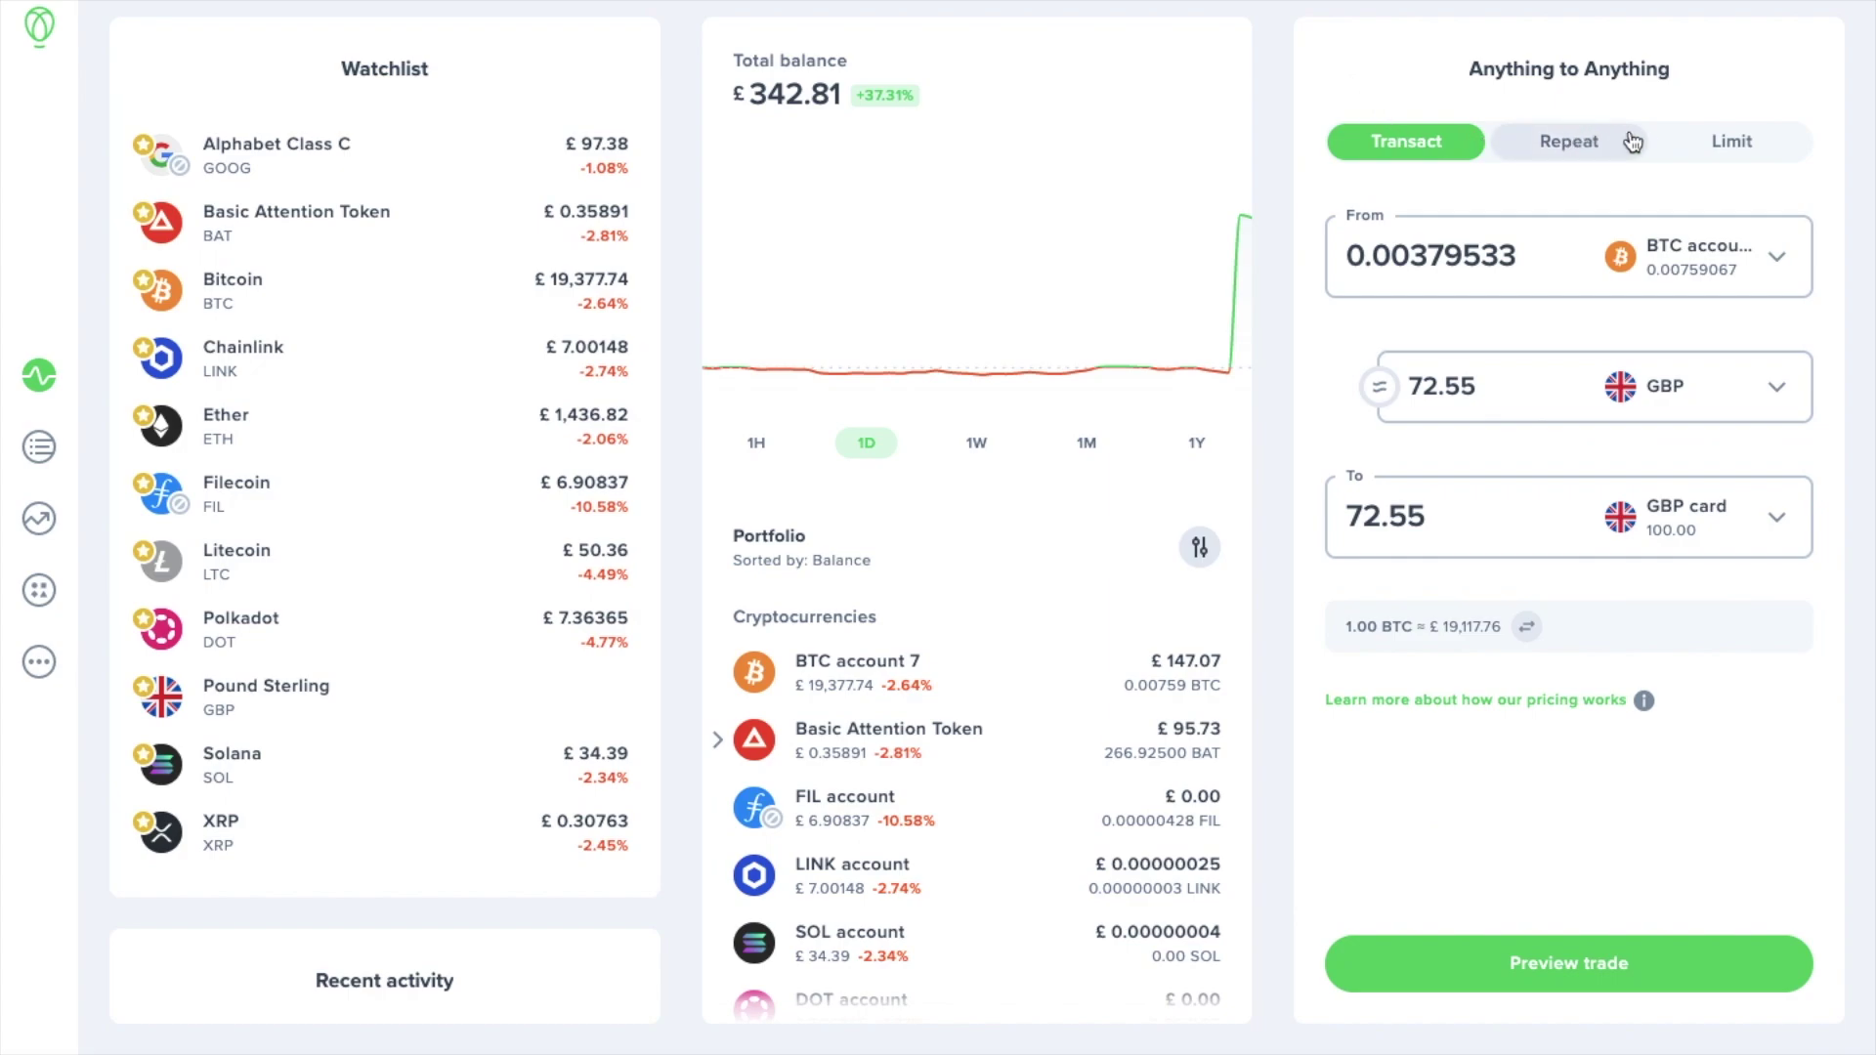
# Start a limit order selling BTC account 7's entire 0.00759067 BTC balance.
pyautogui.click(1721, 145)
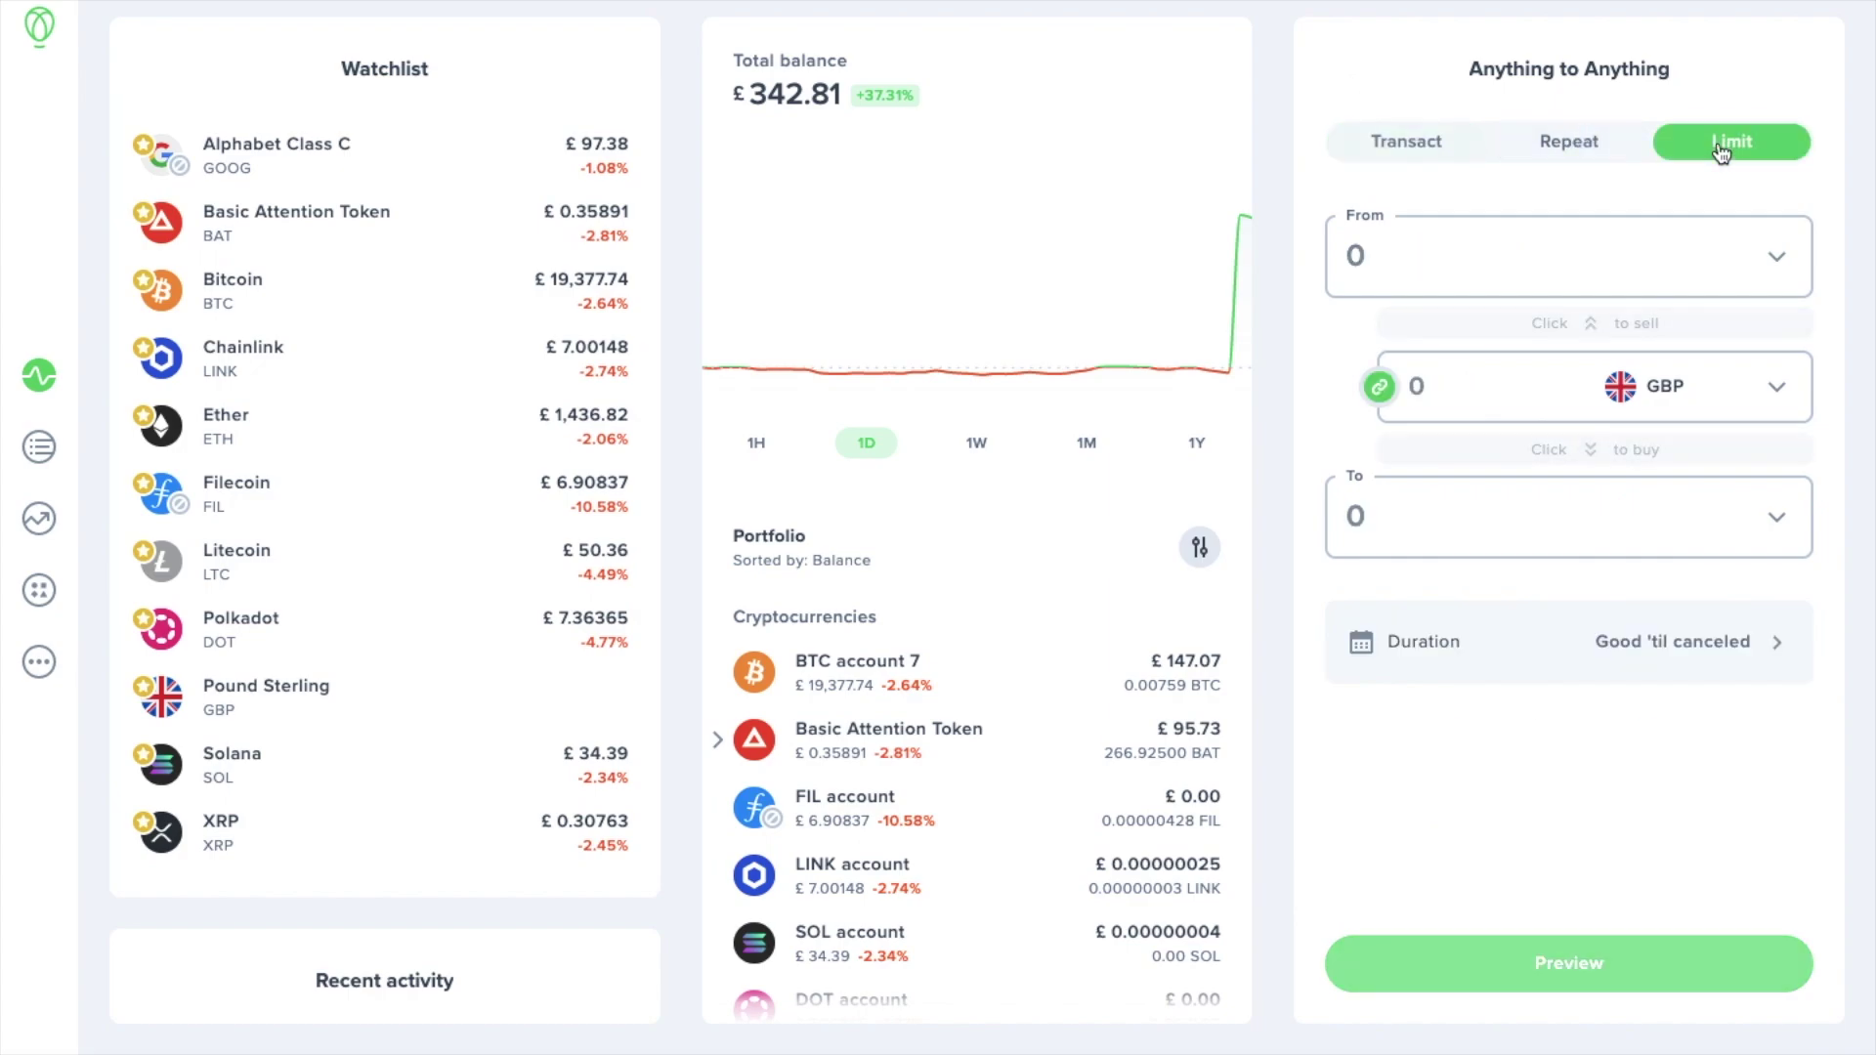
pyautogui.click(1691, 236)
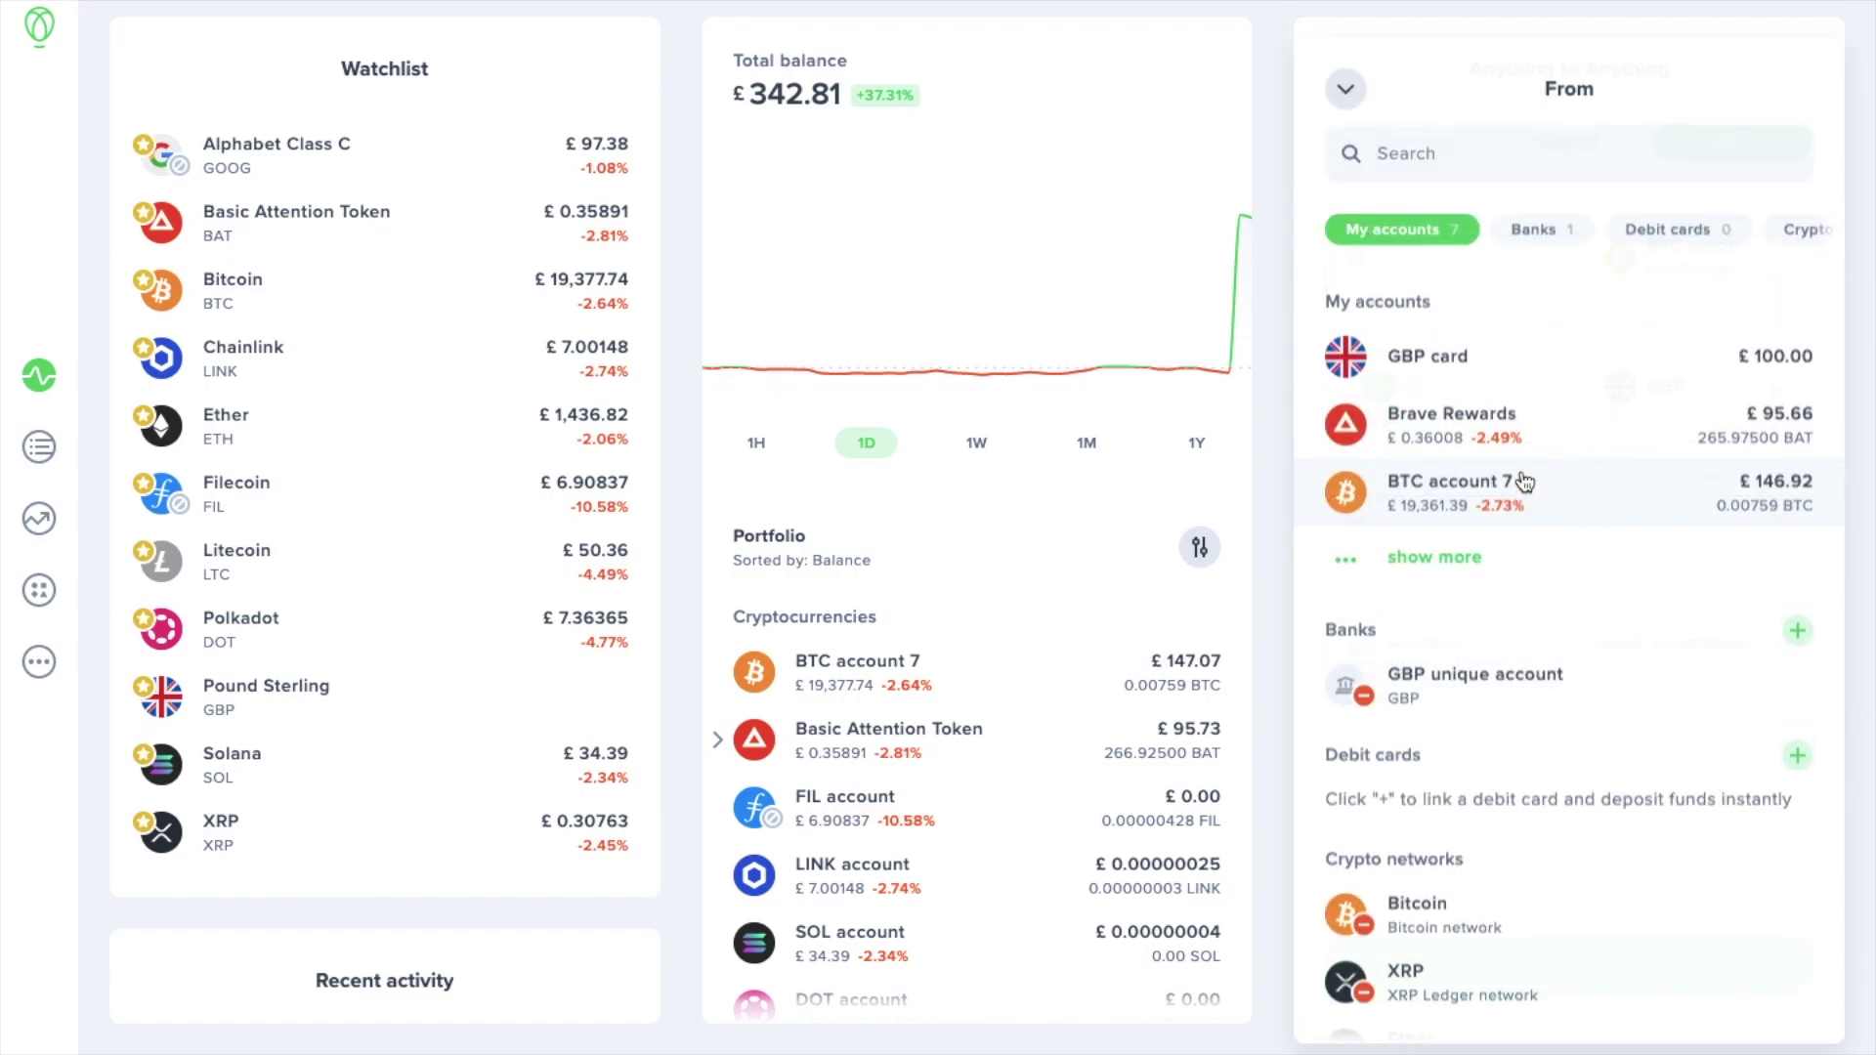
pyautogui.click(1522, 481)
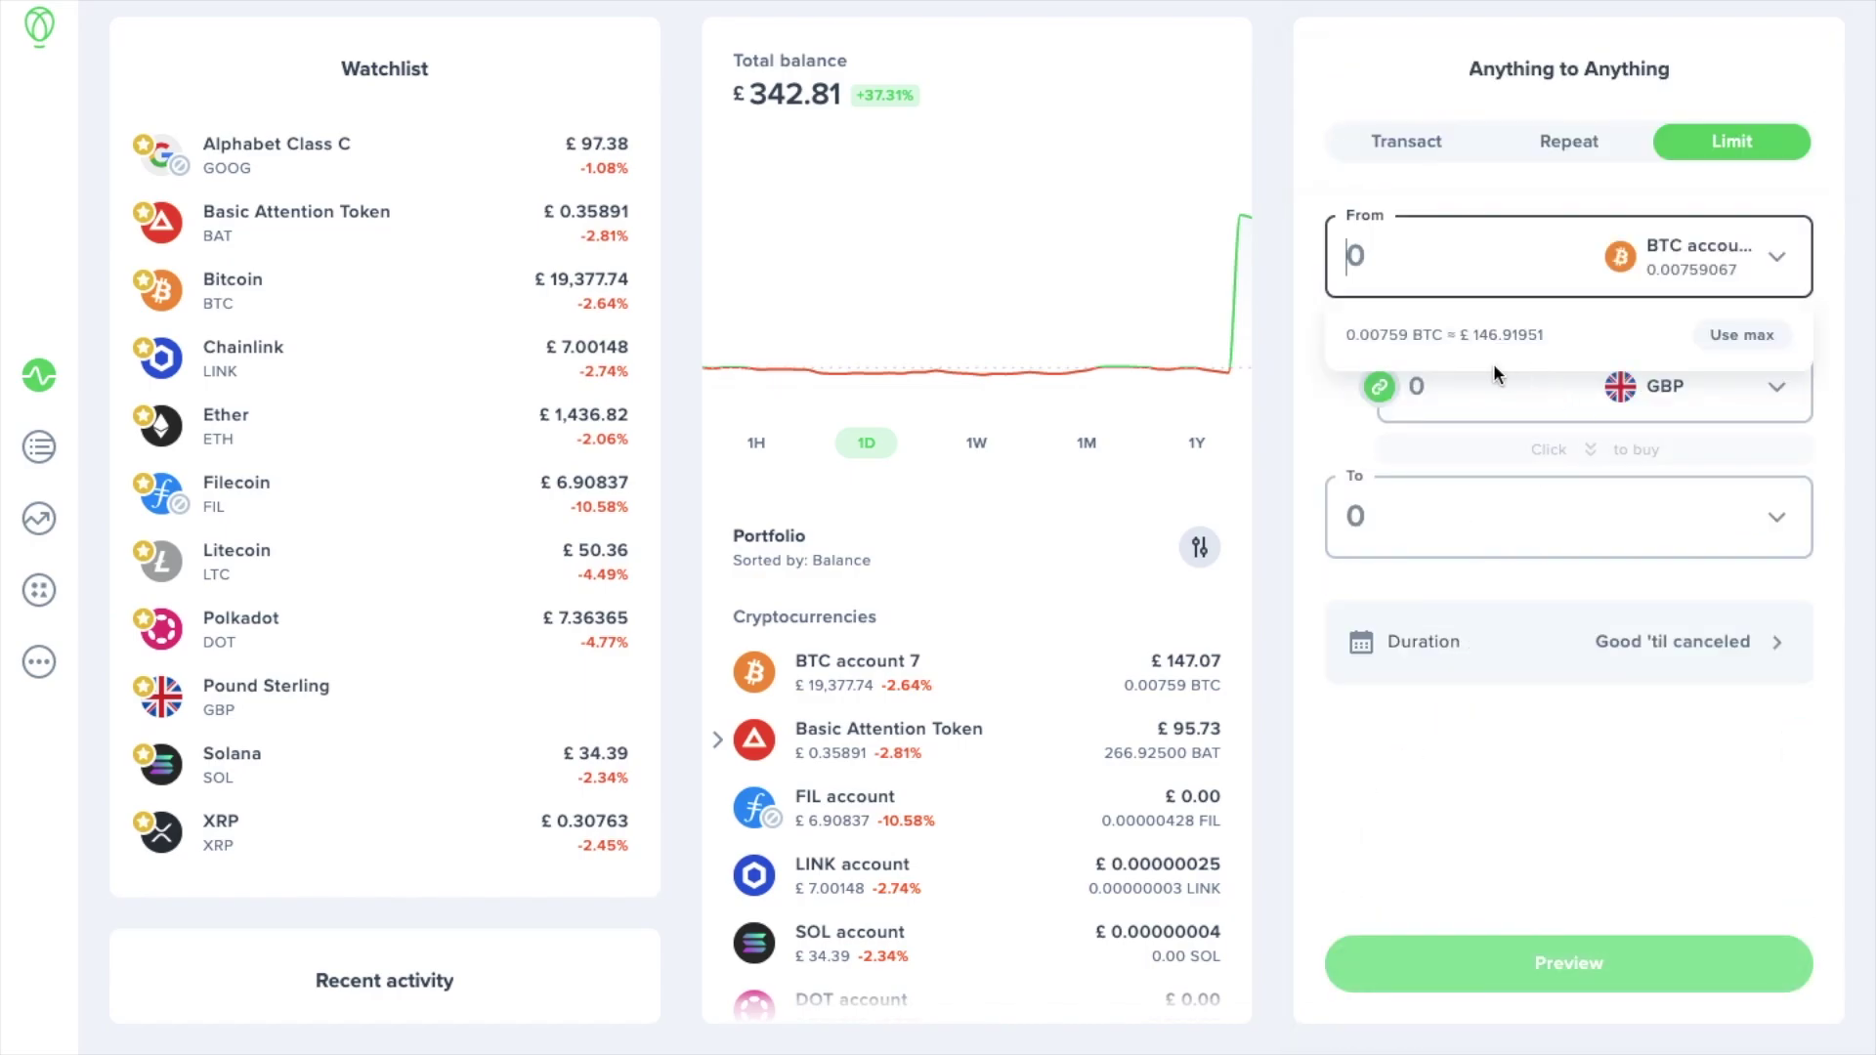
pyautogui.click(1726, 335)
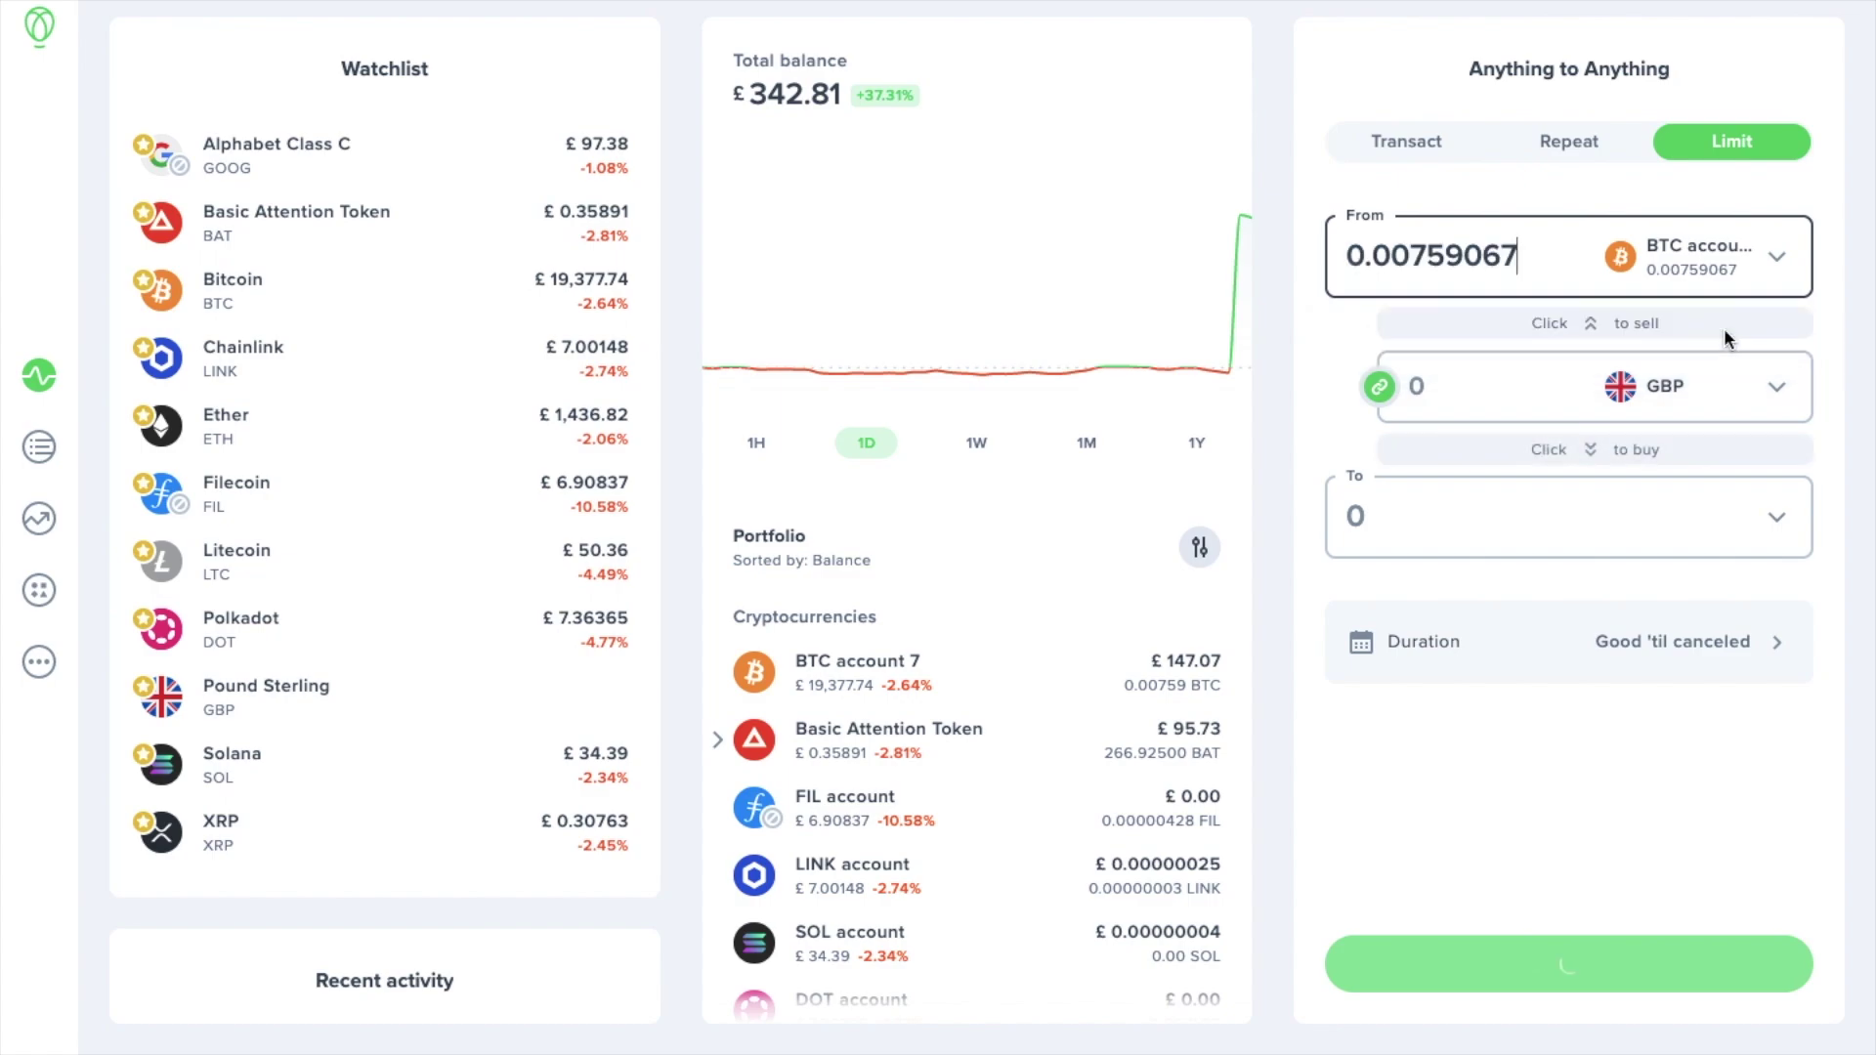
pyautogui.click(1587, 323)
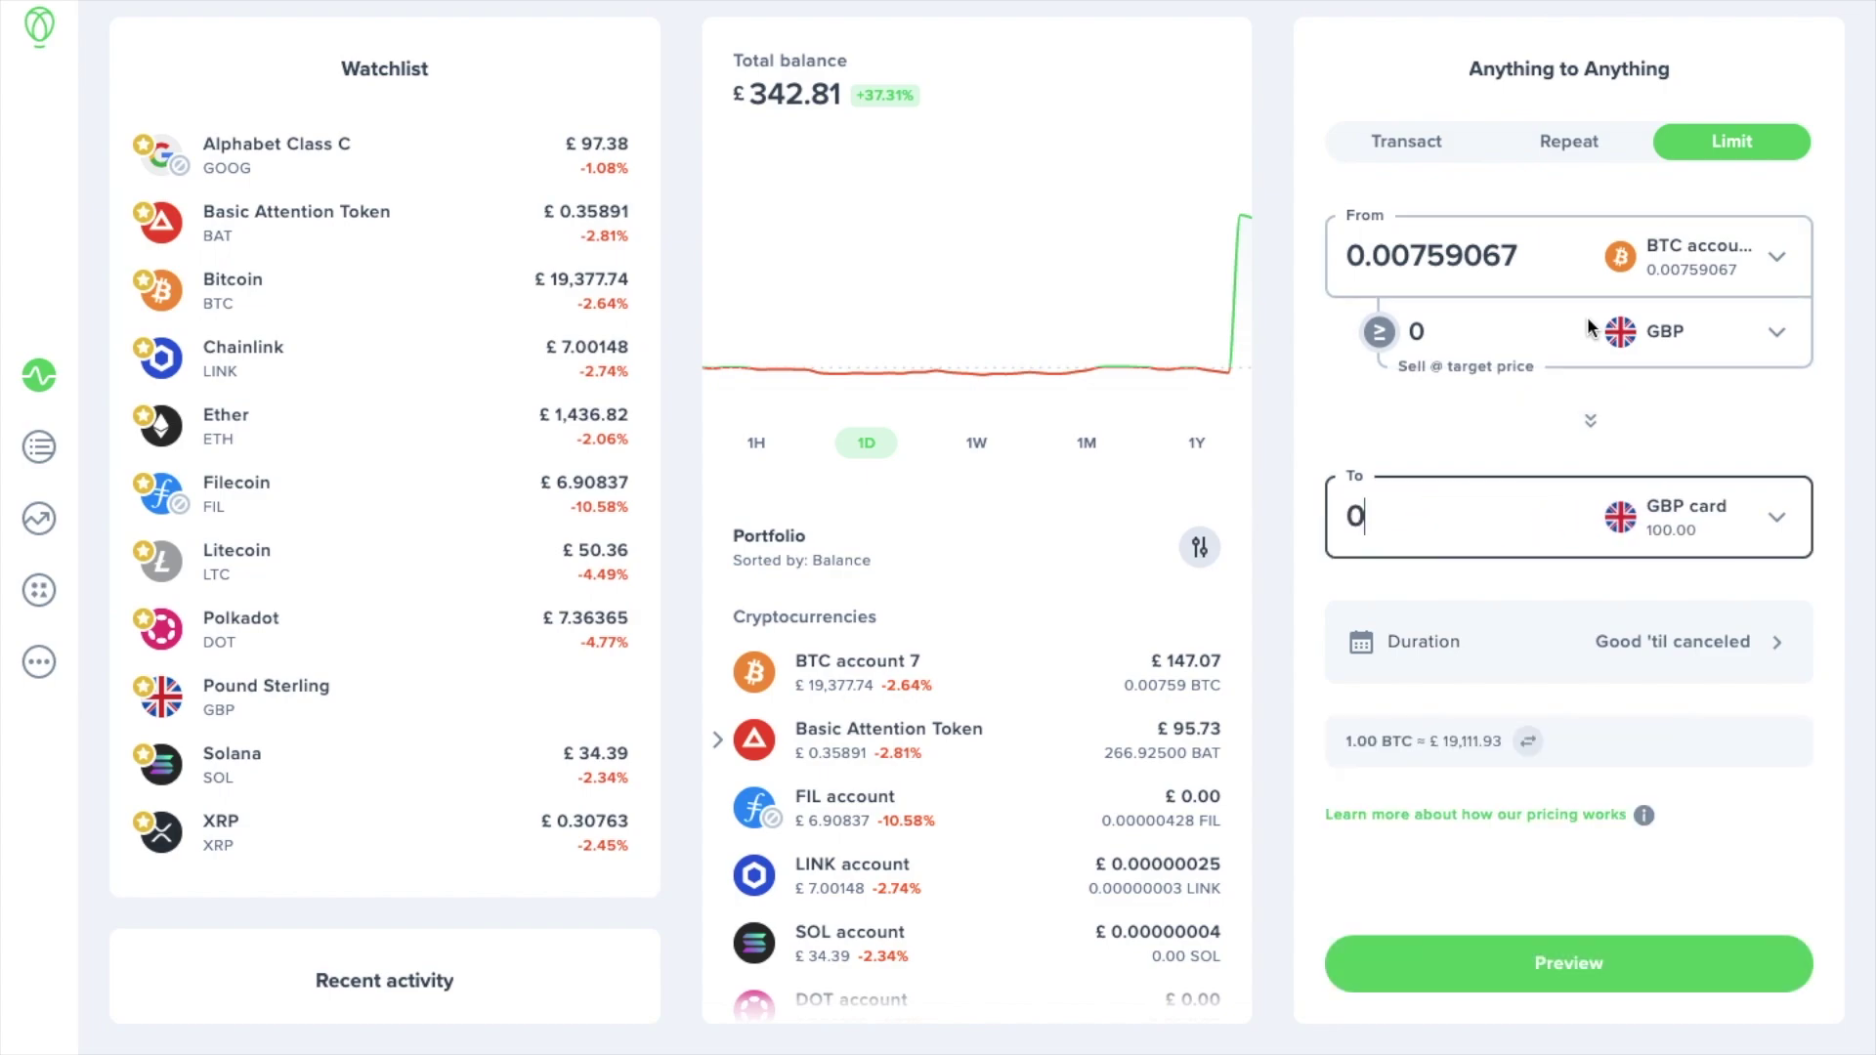
# Set the limit order's target price to £30,000 with Good 'til canceled duration.
pyautogui.click(1450, 333)
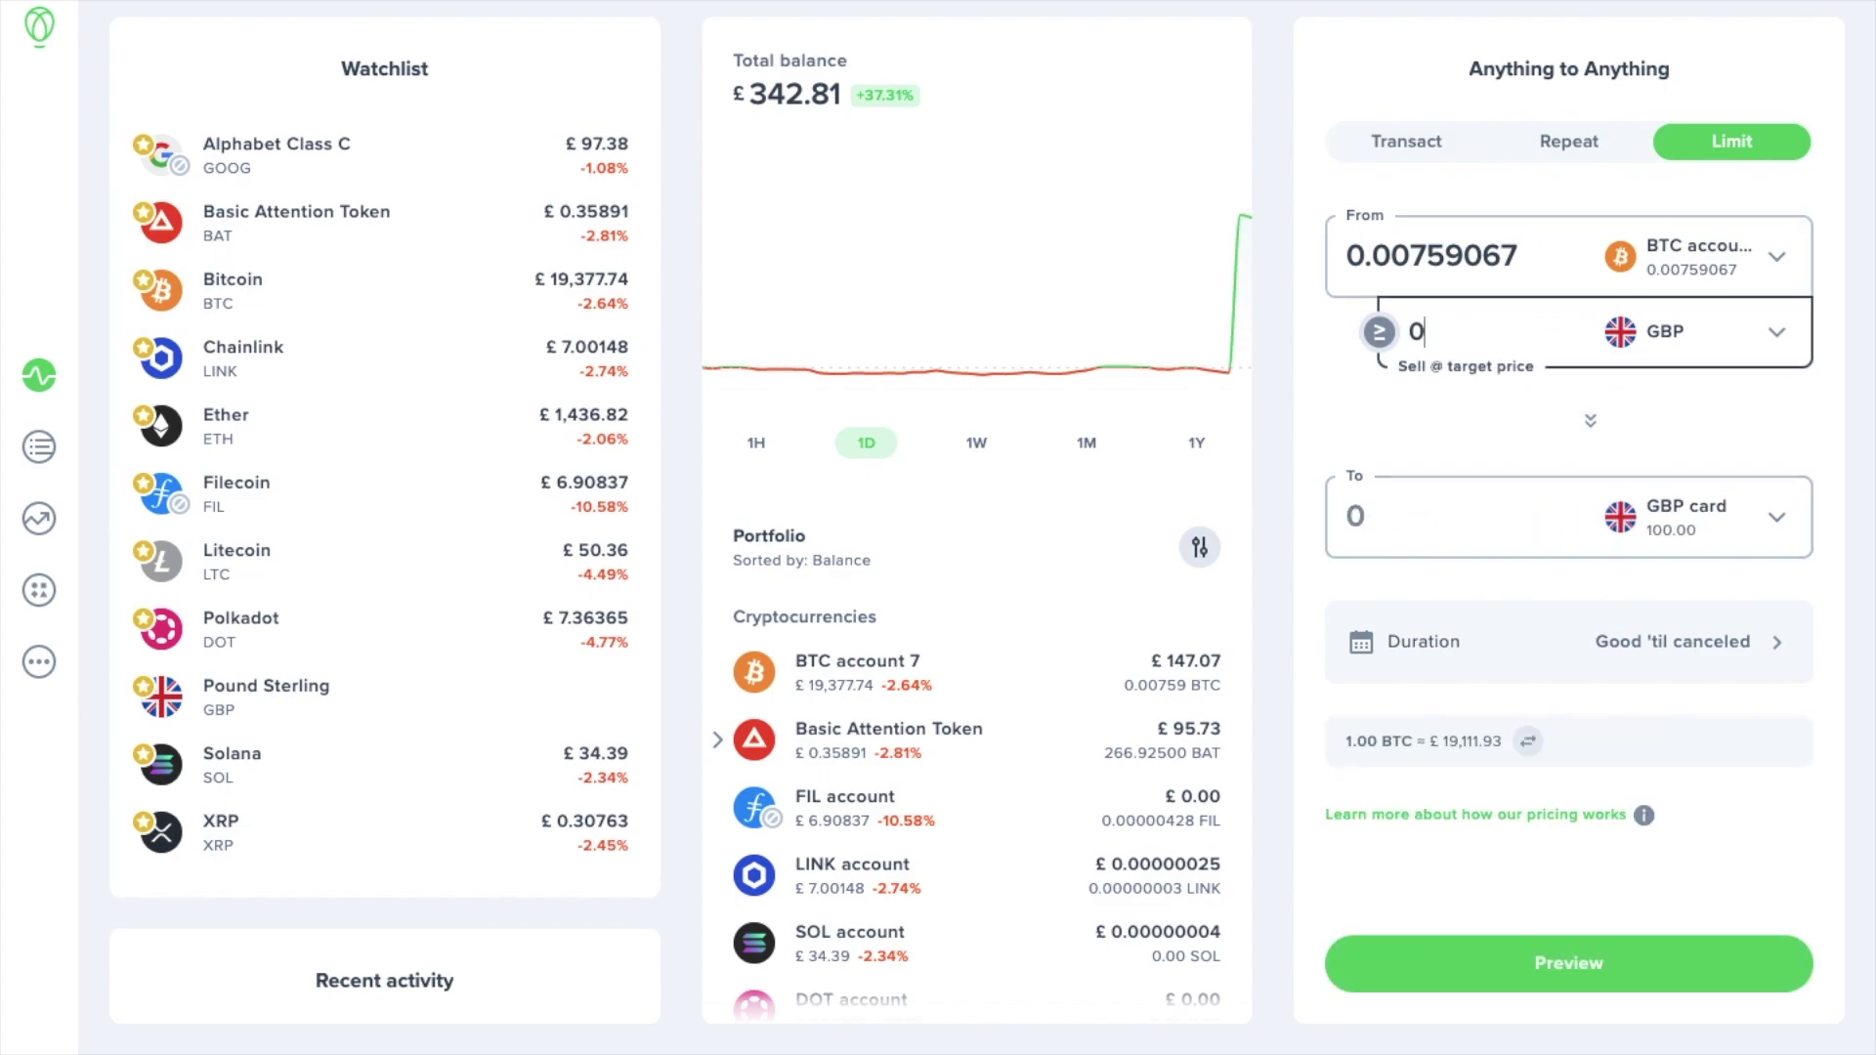
pyautogui.press('BackSpace')
pyautogui.write('30,000')
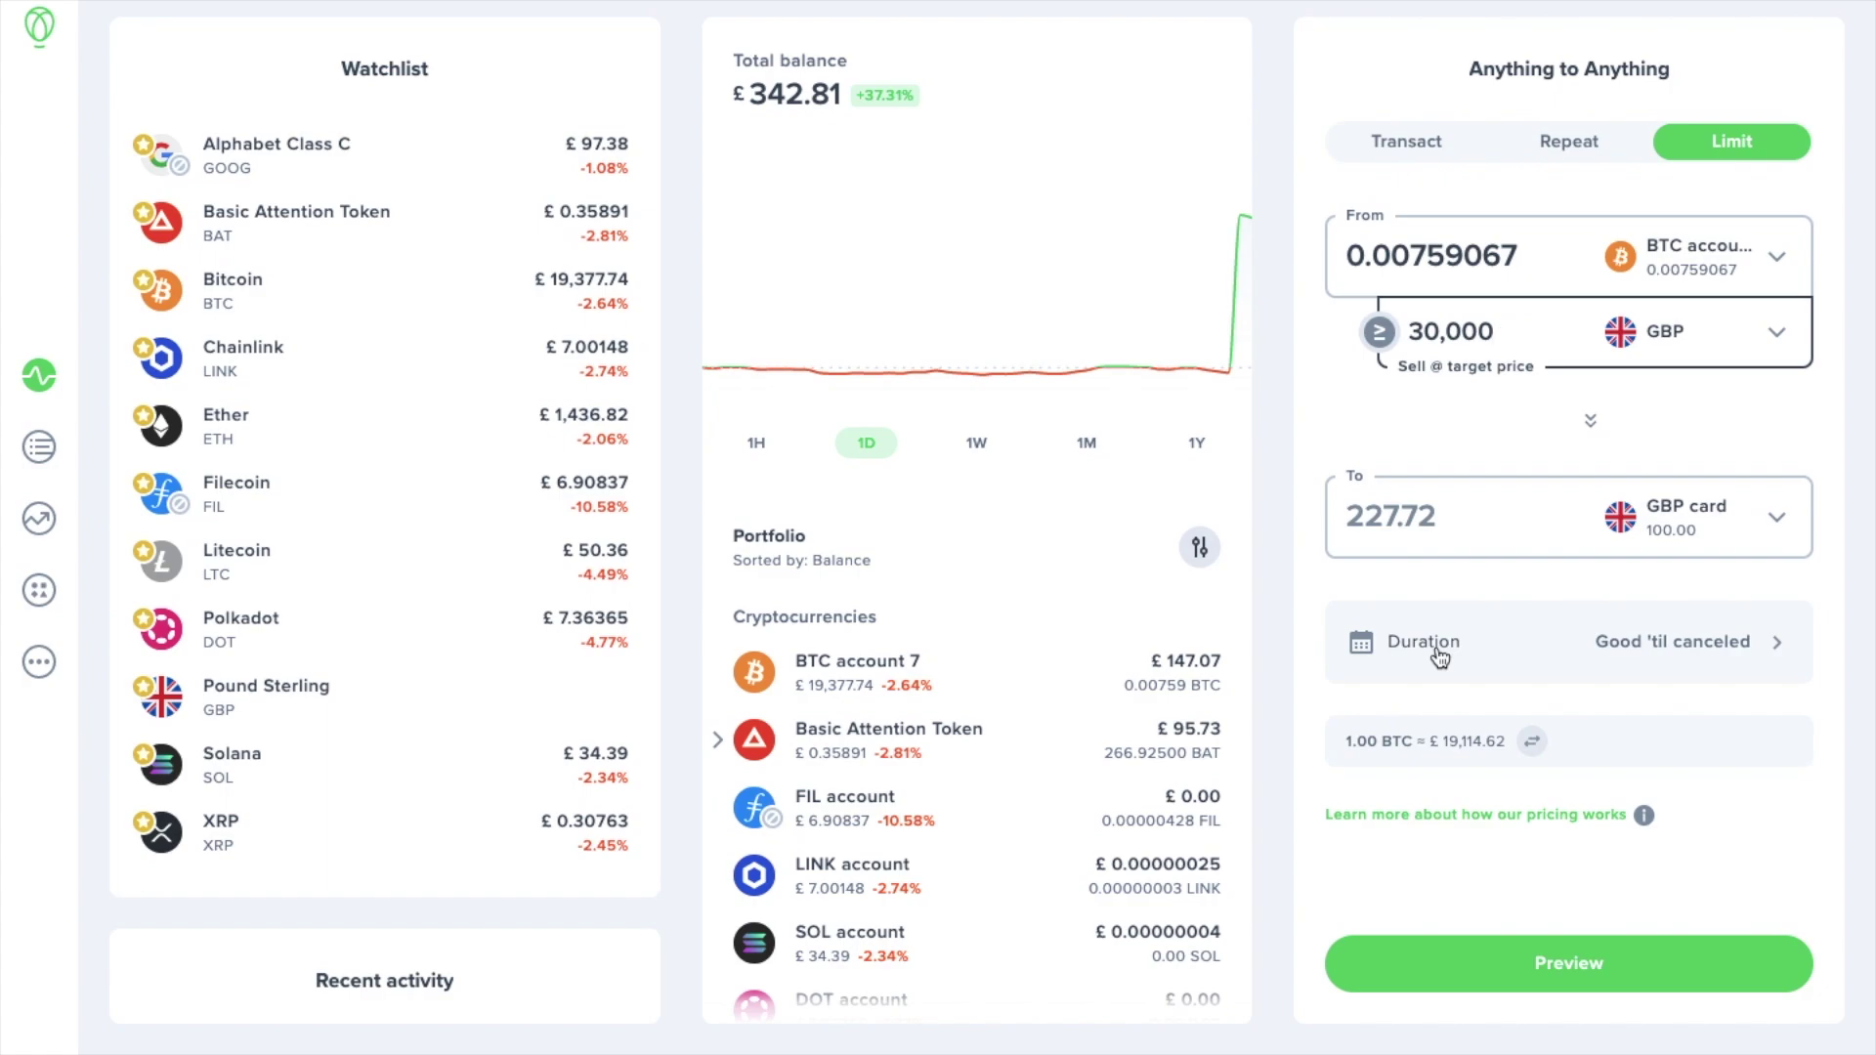
pyautogui.click(1440, 655)
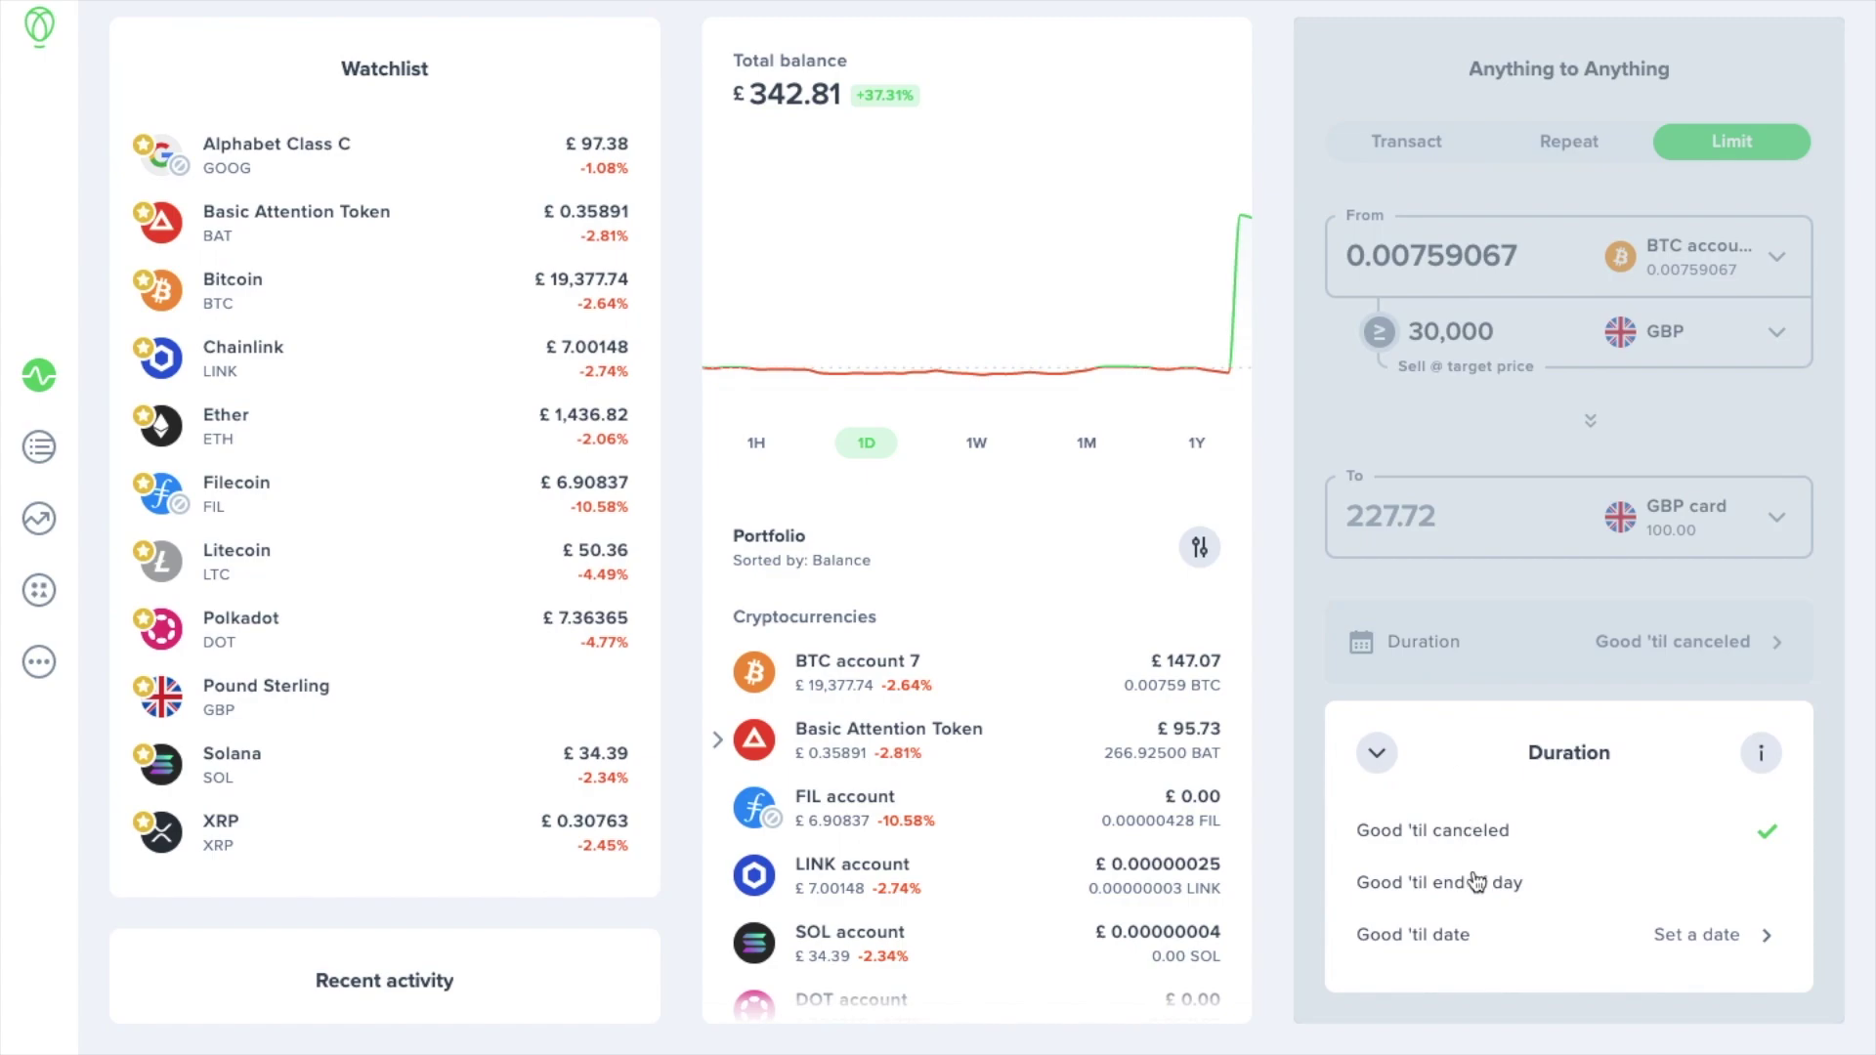
pyautogui.click(1379, 749)
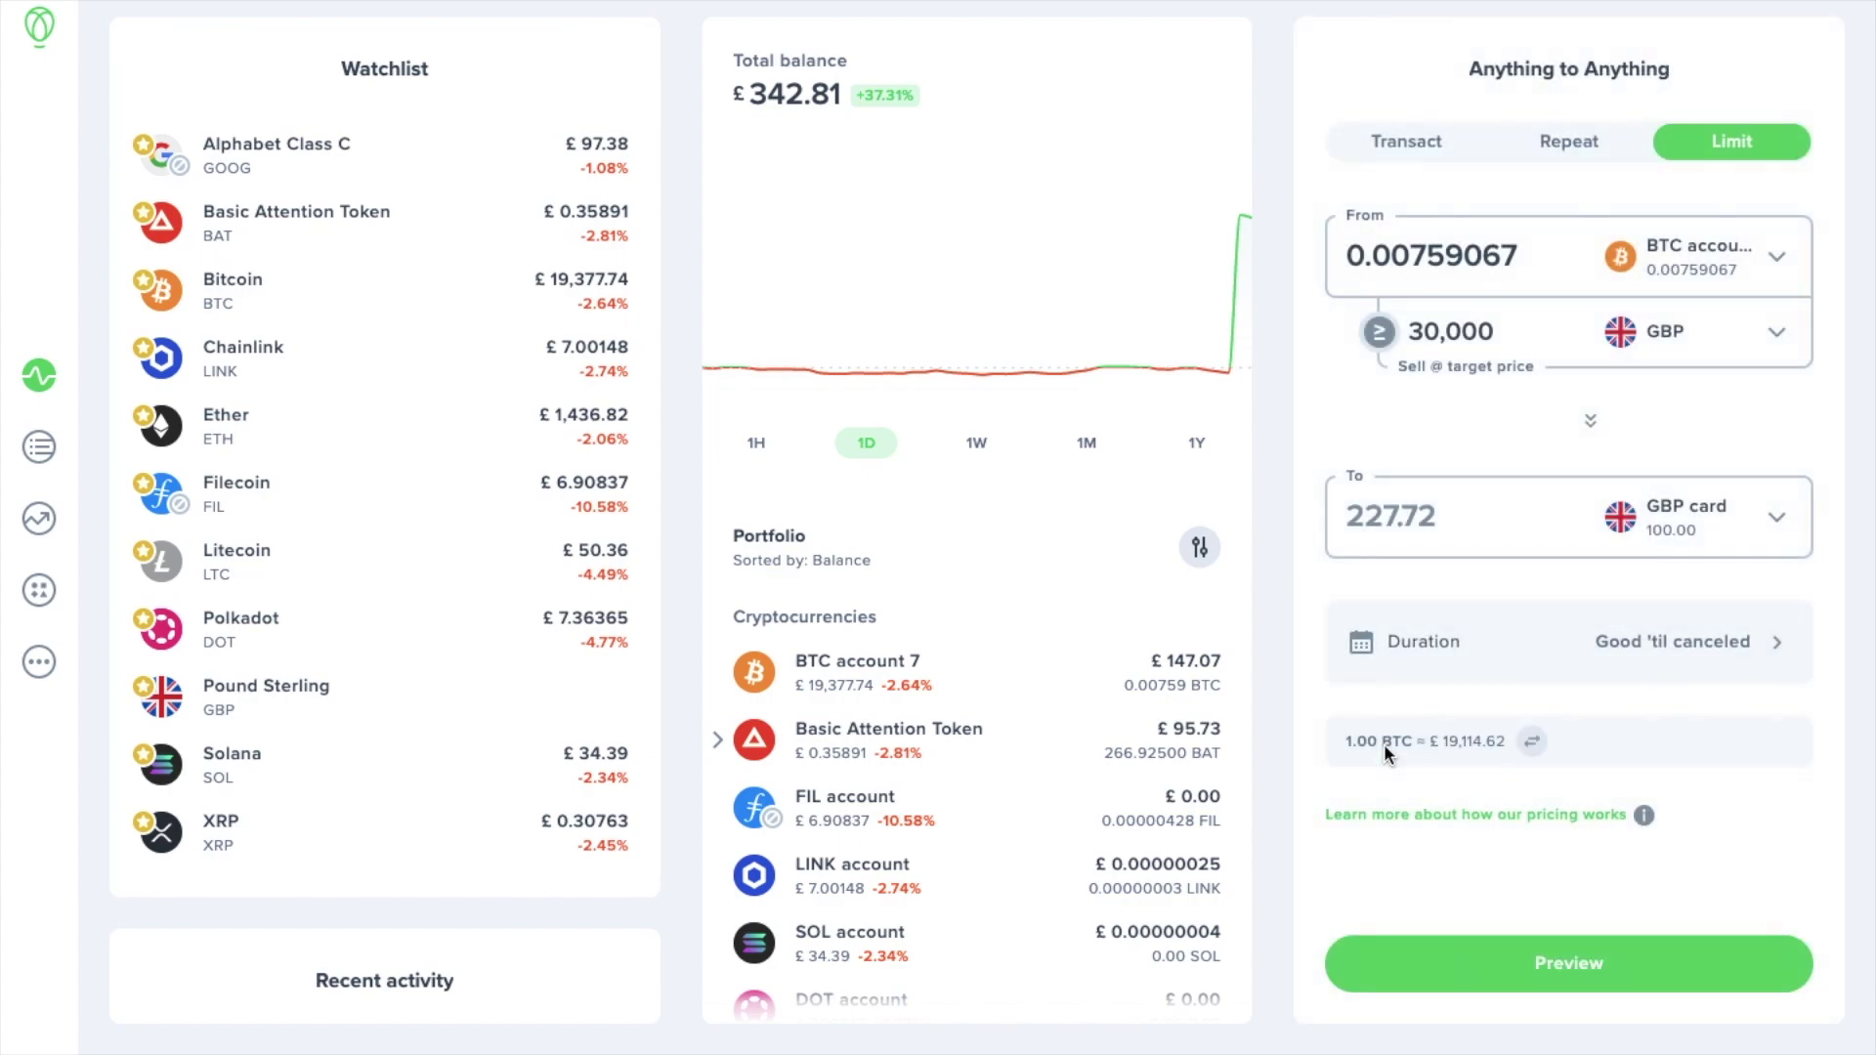
# Preview and place the £30,000 BTC-to-GBP limit order.
pyautogui.click(1427, 981)
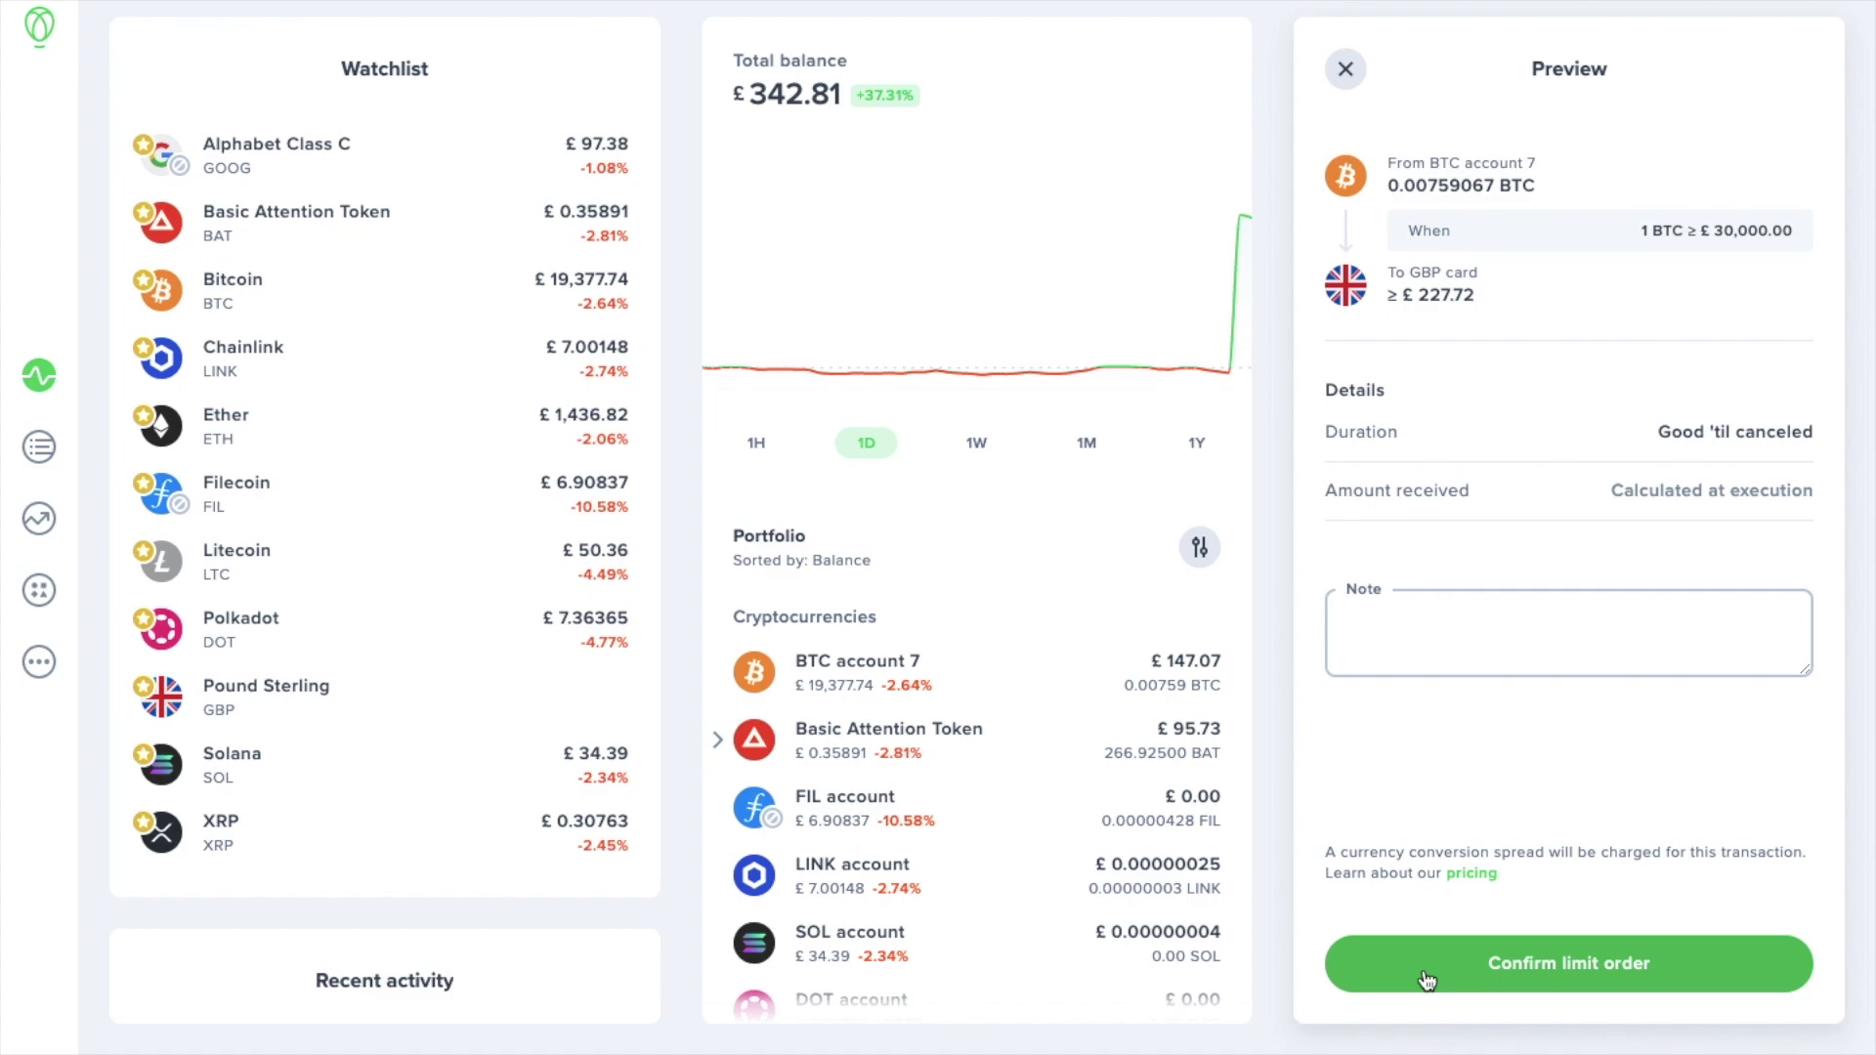
pyautogui.click(1428, 981)
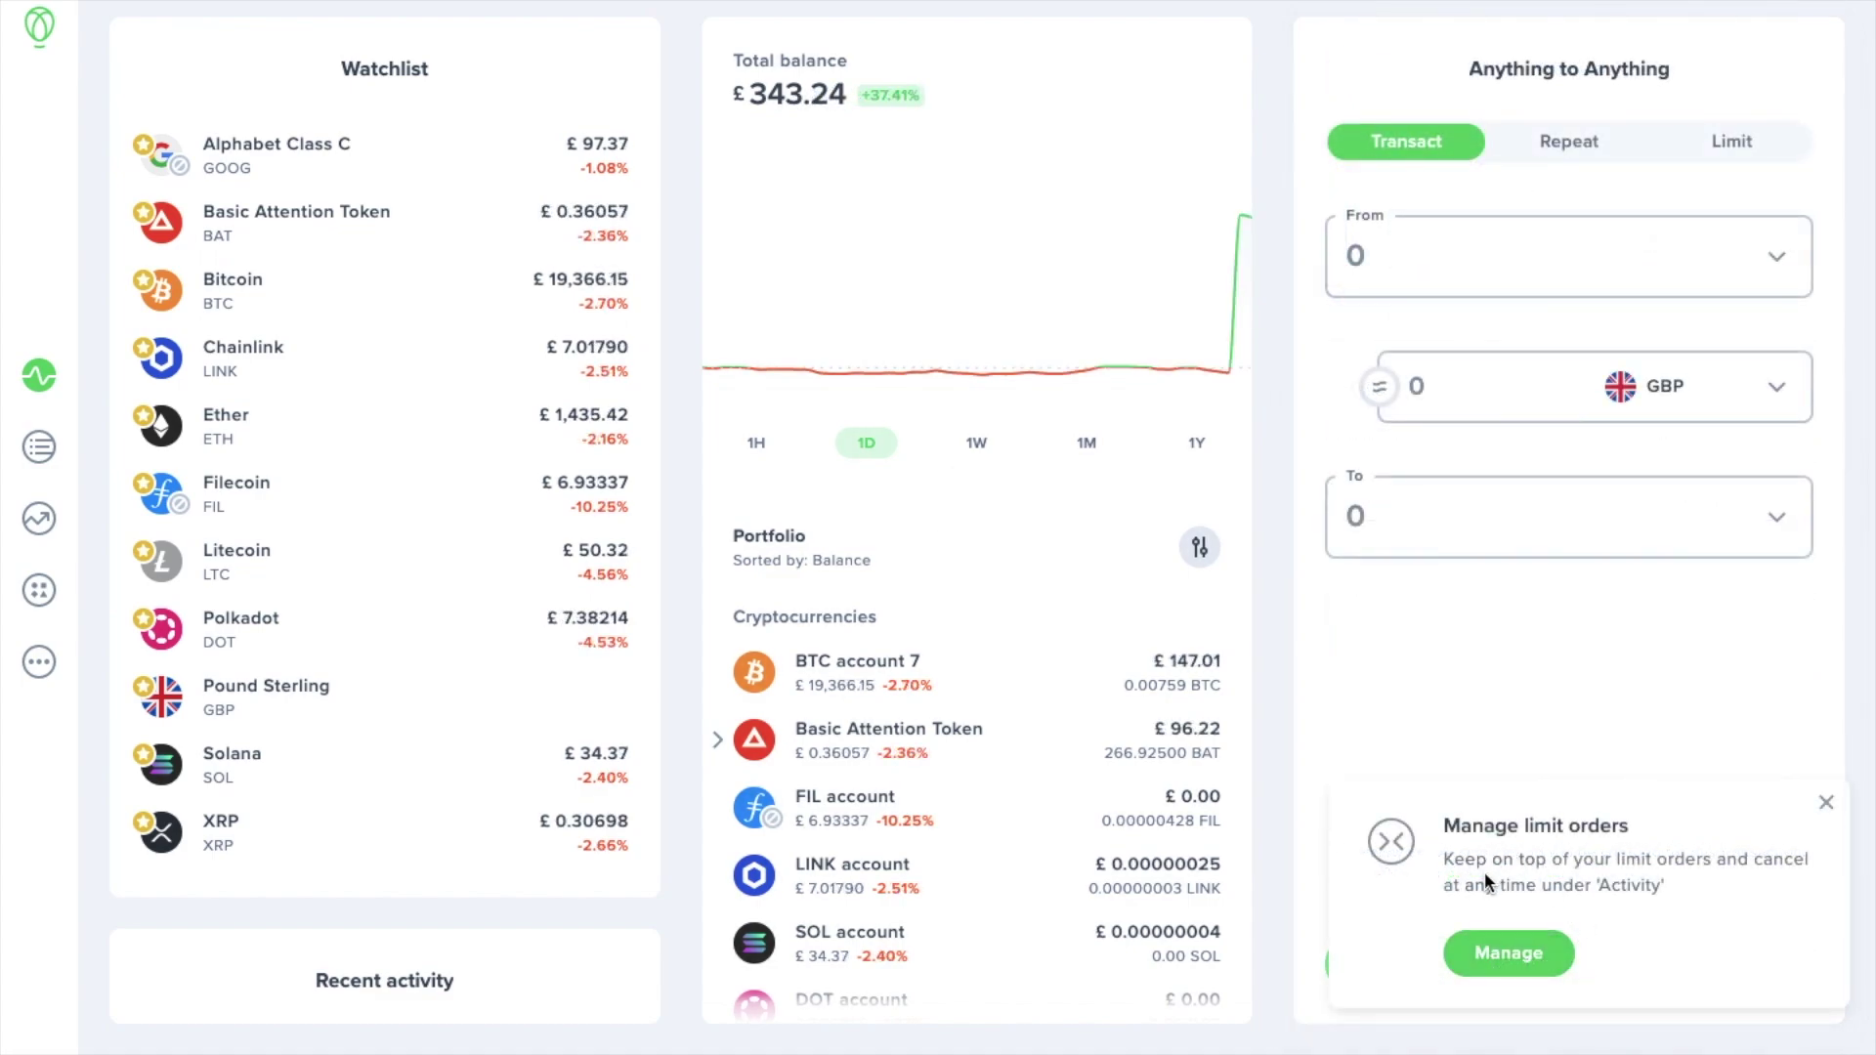
pyautogui.click(1553, 947)
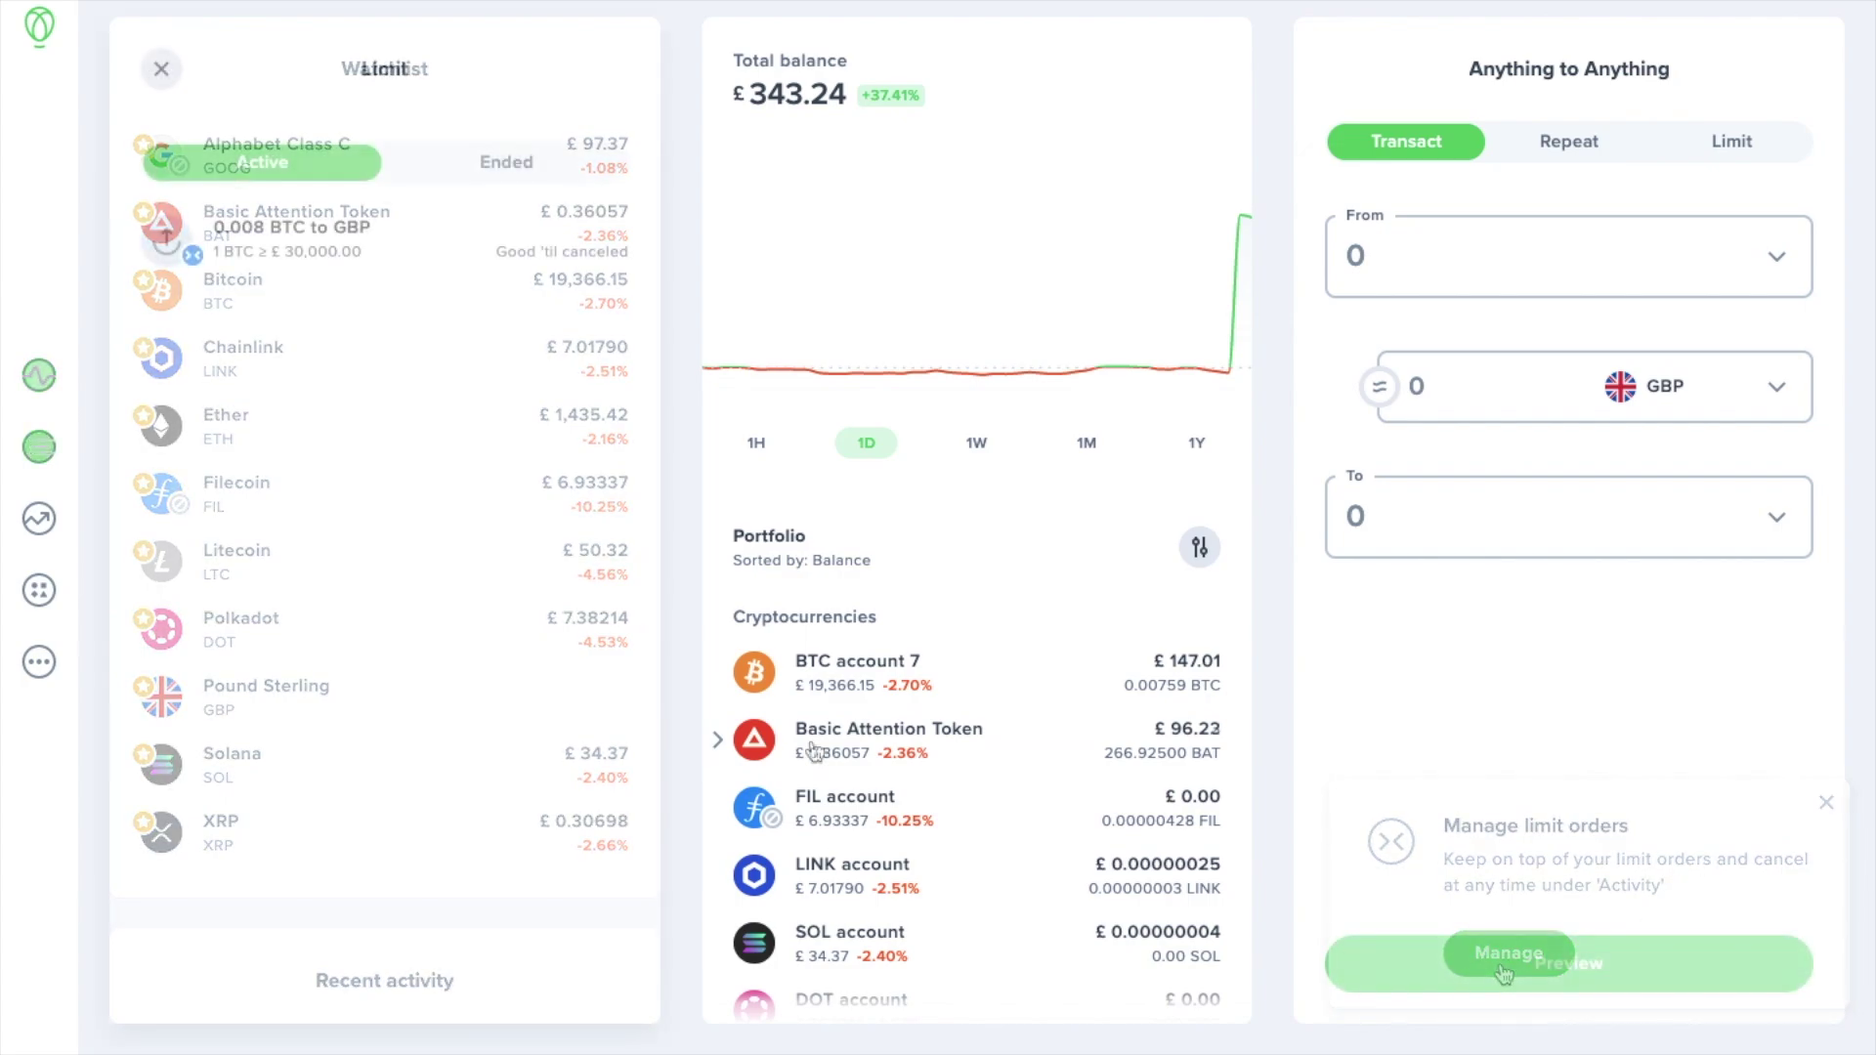
# Cancel the 0.008 BTC to GBP limit order and check the Activity page.
pyautogui.click(397, 249)
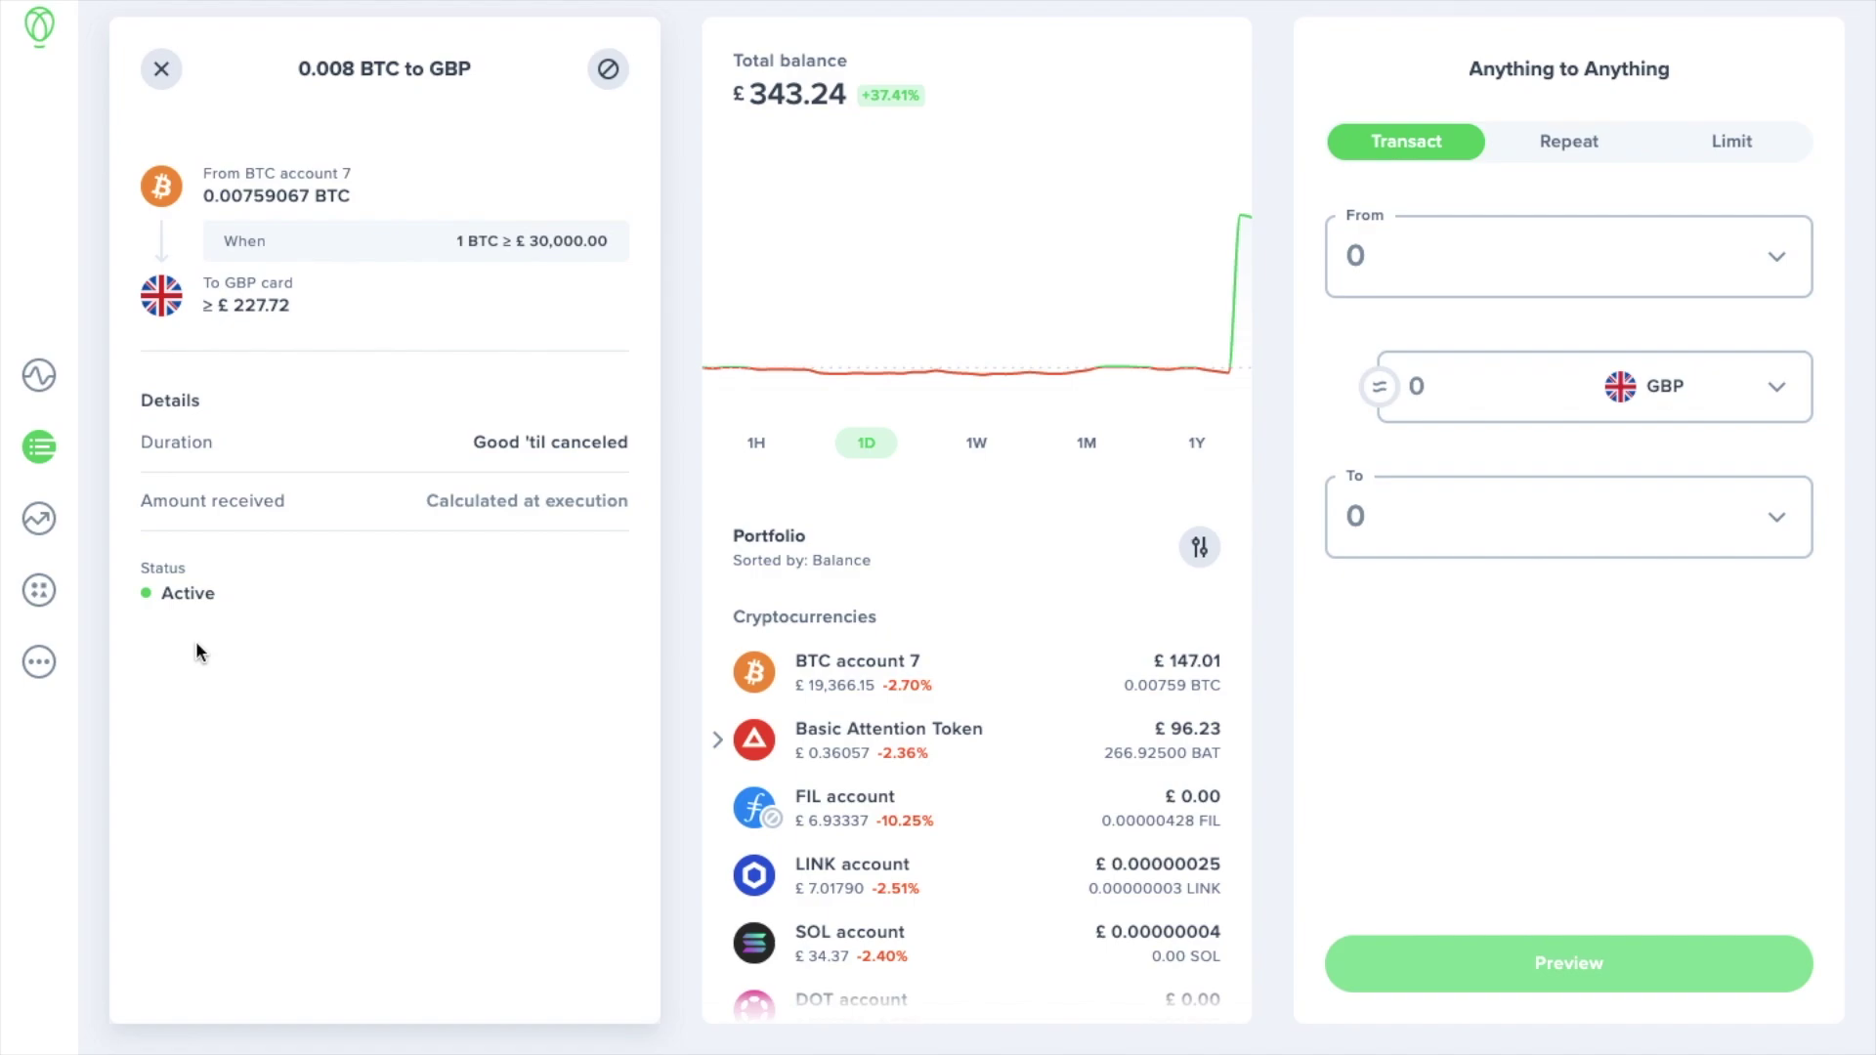
pyautogui.click(604, 86)
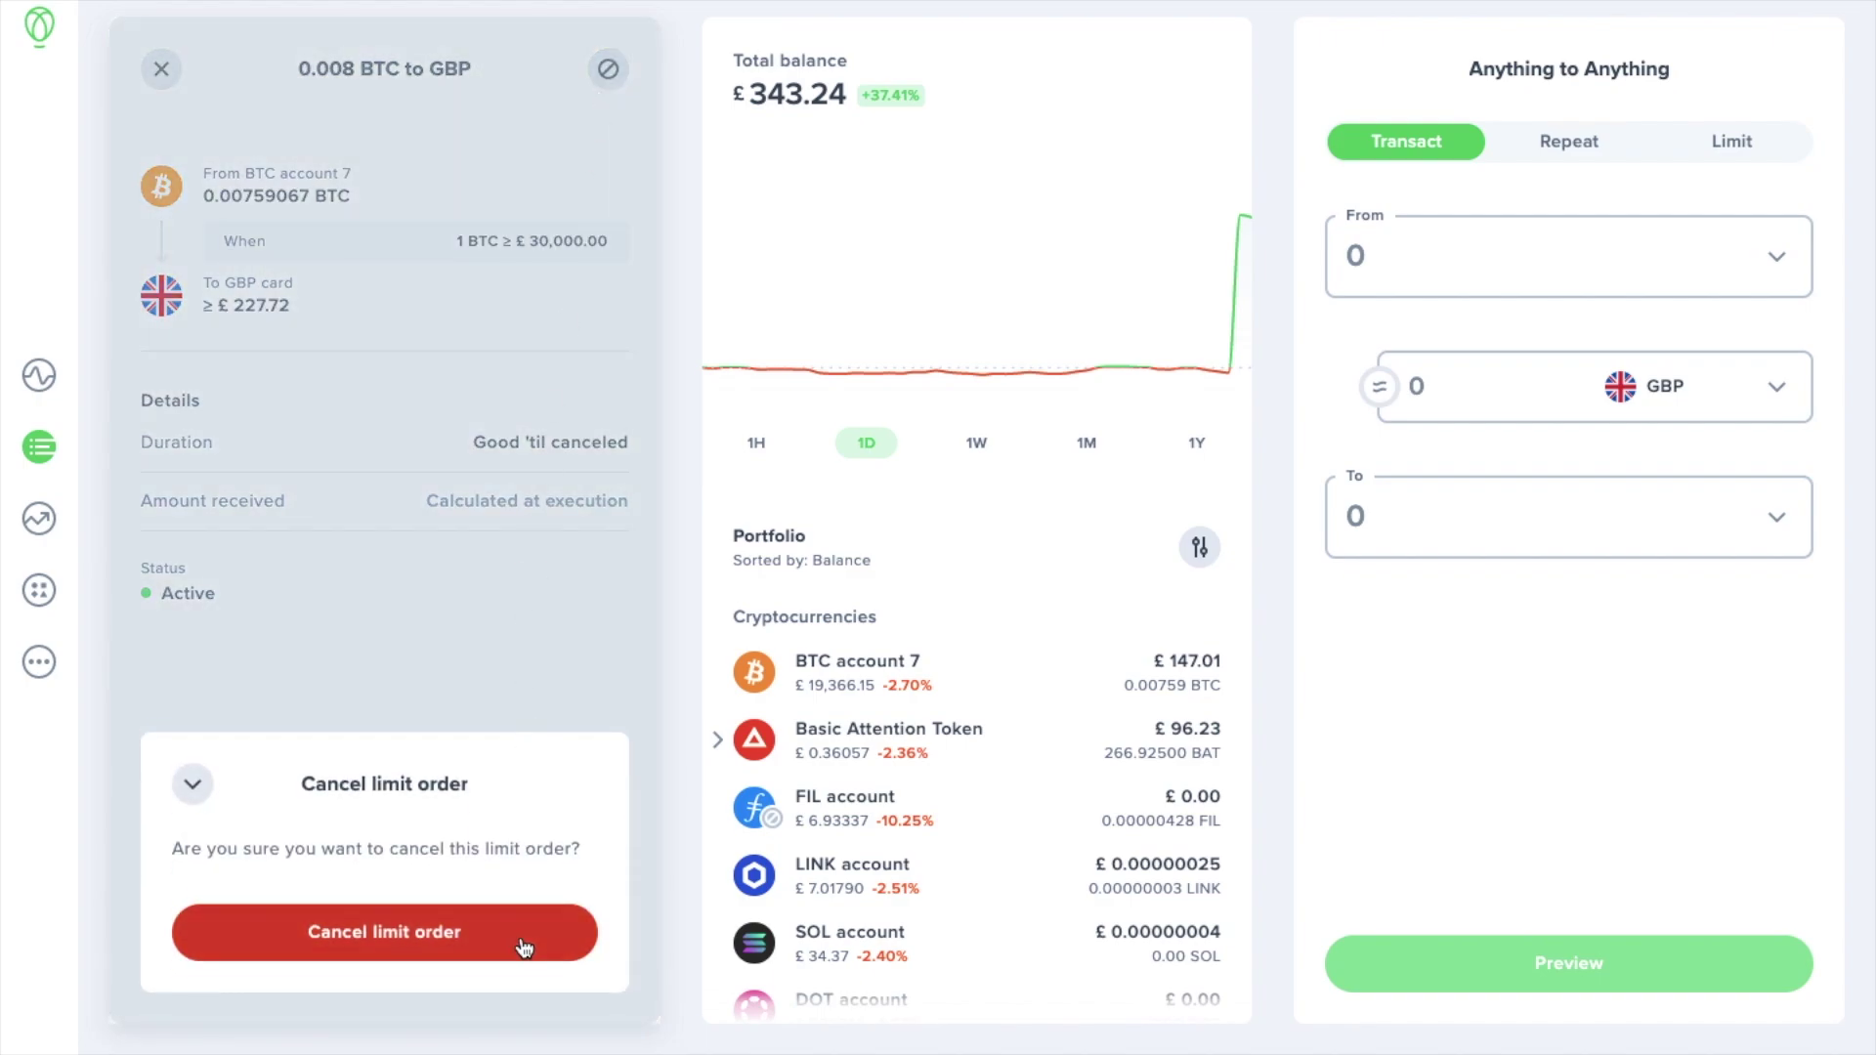
pyautogui.click(525, 948)
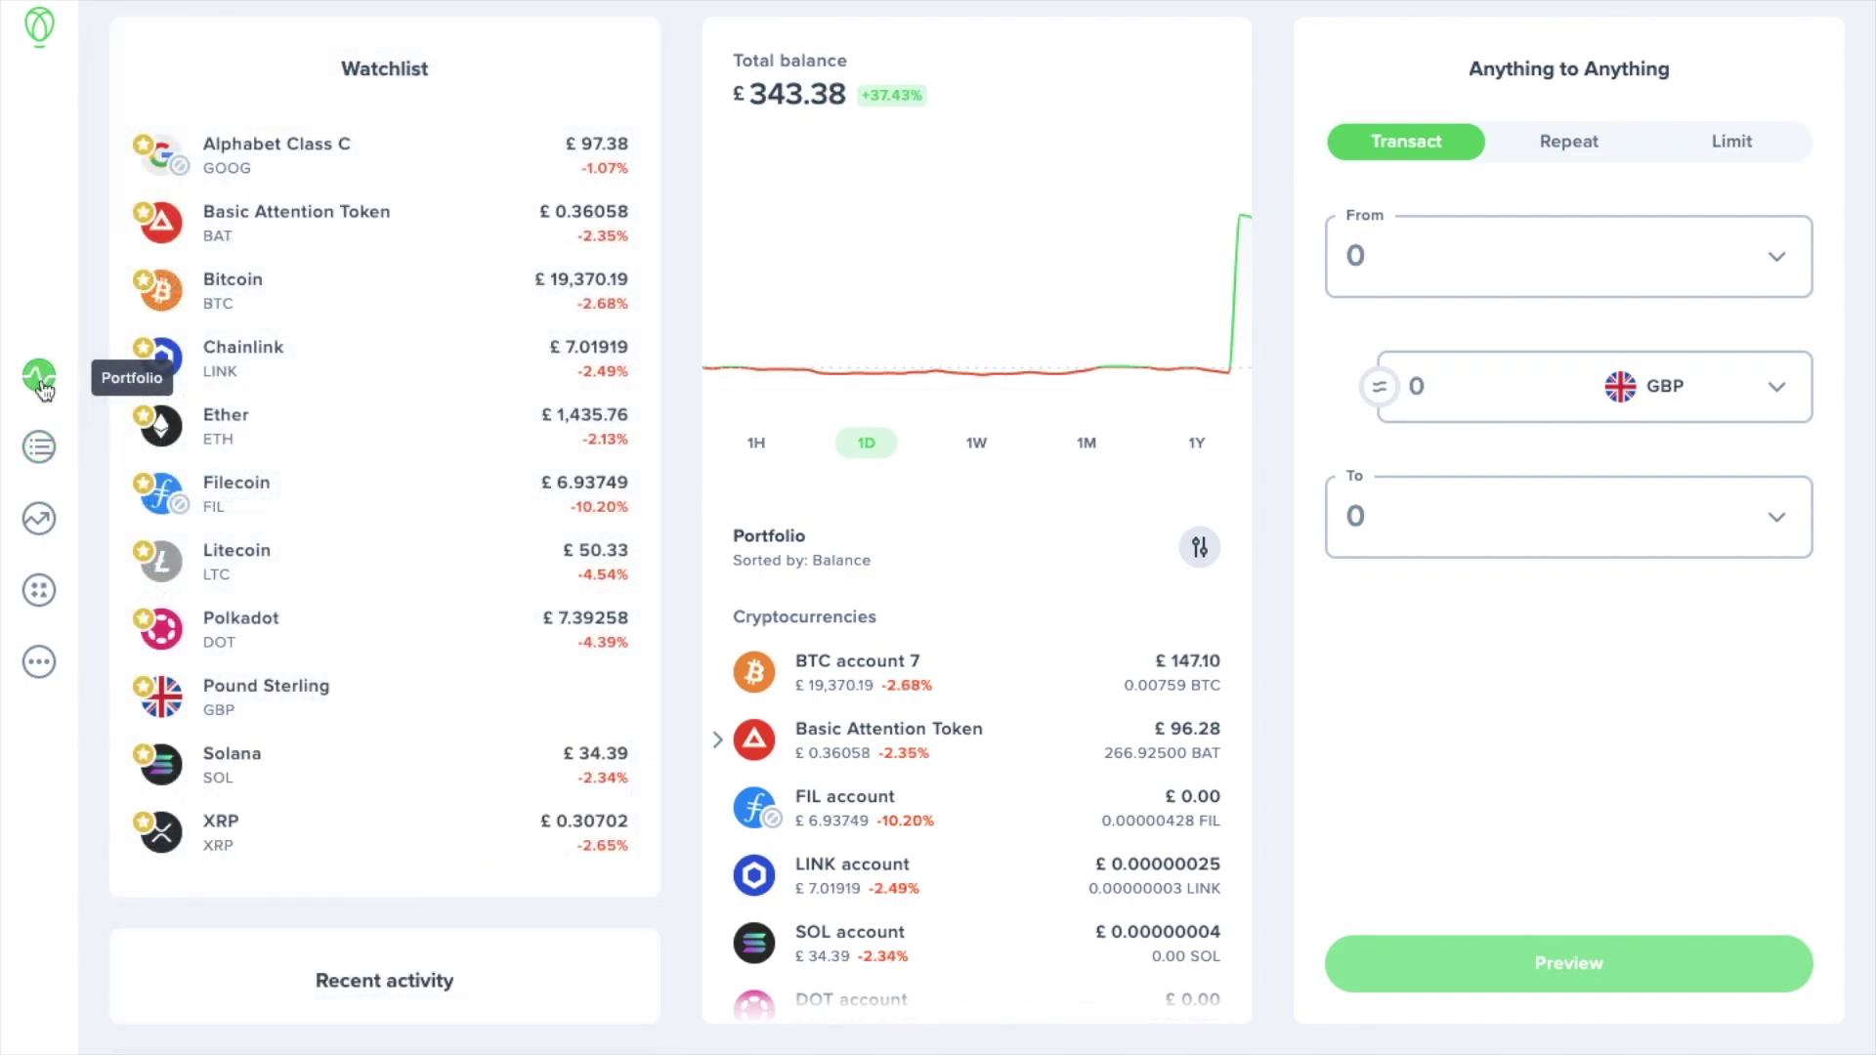
pyautogui.click(39, 452)
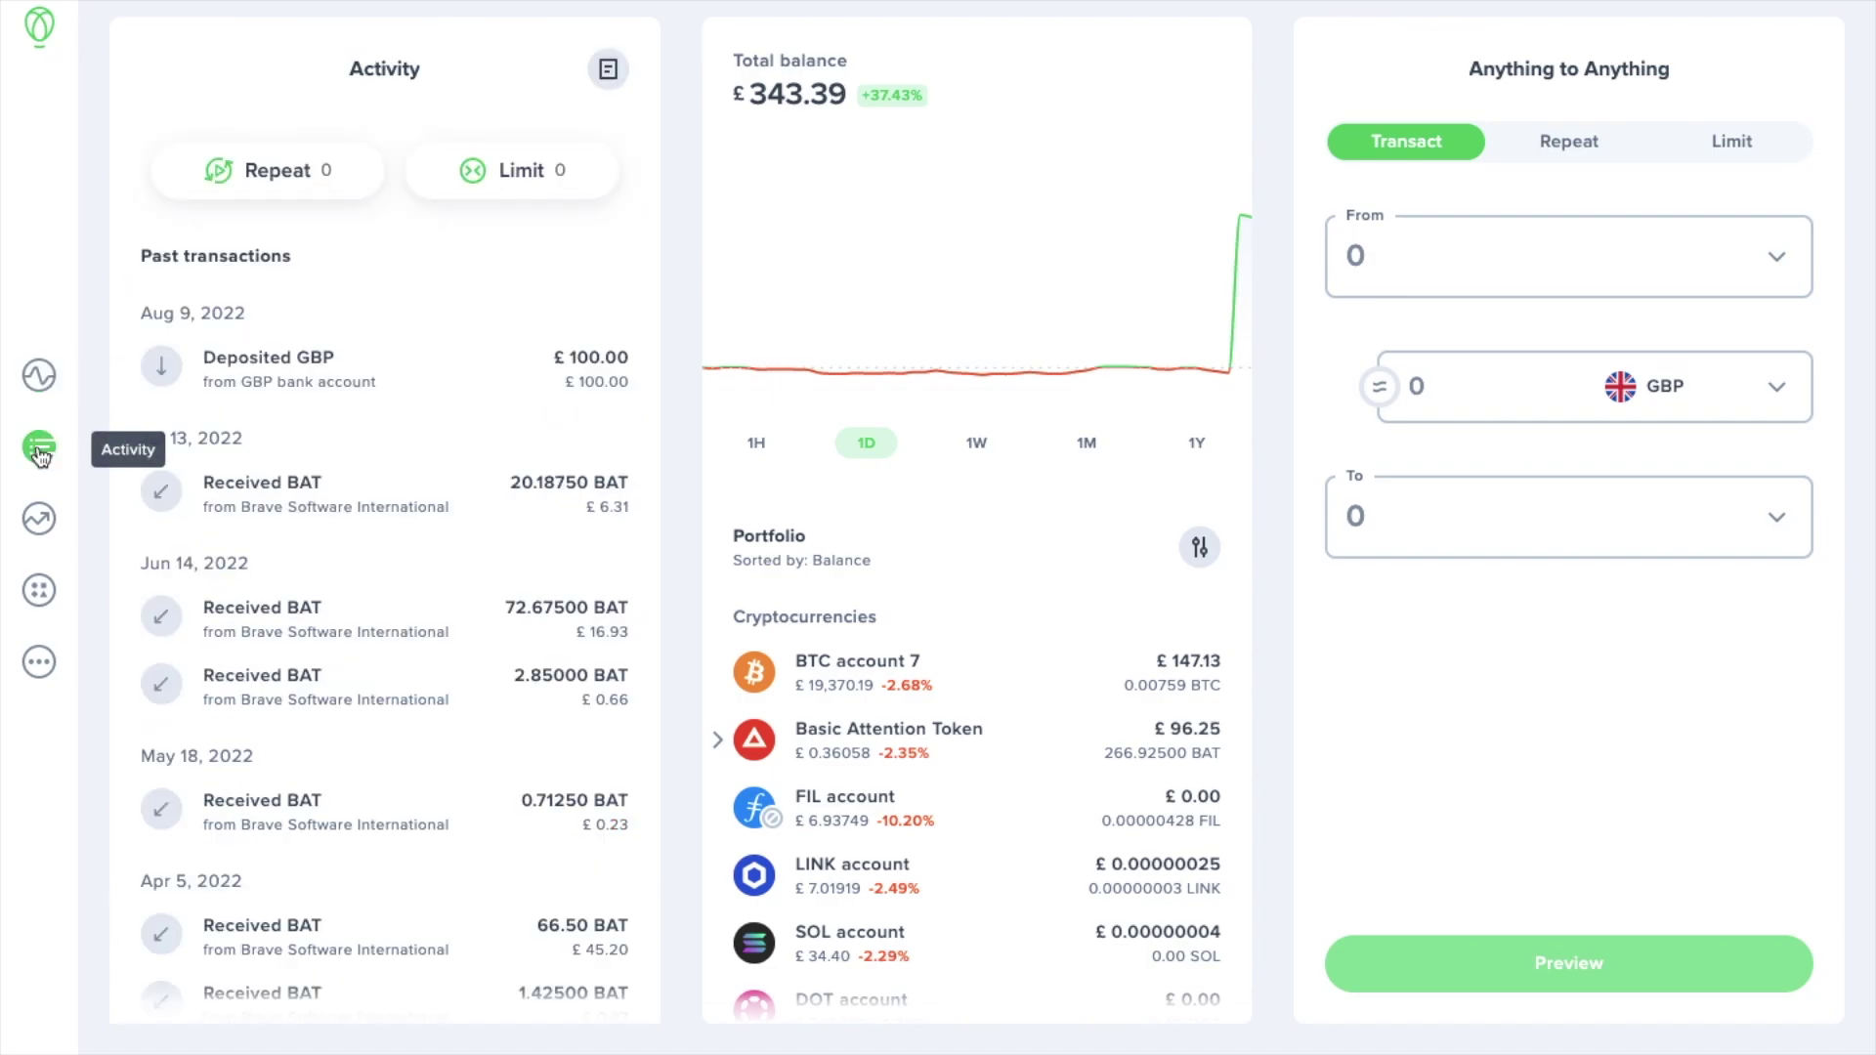
pyautogui.click(524, 174)
pyautogui.click(526, 184)
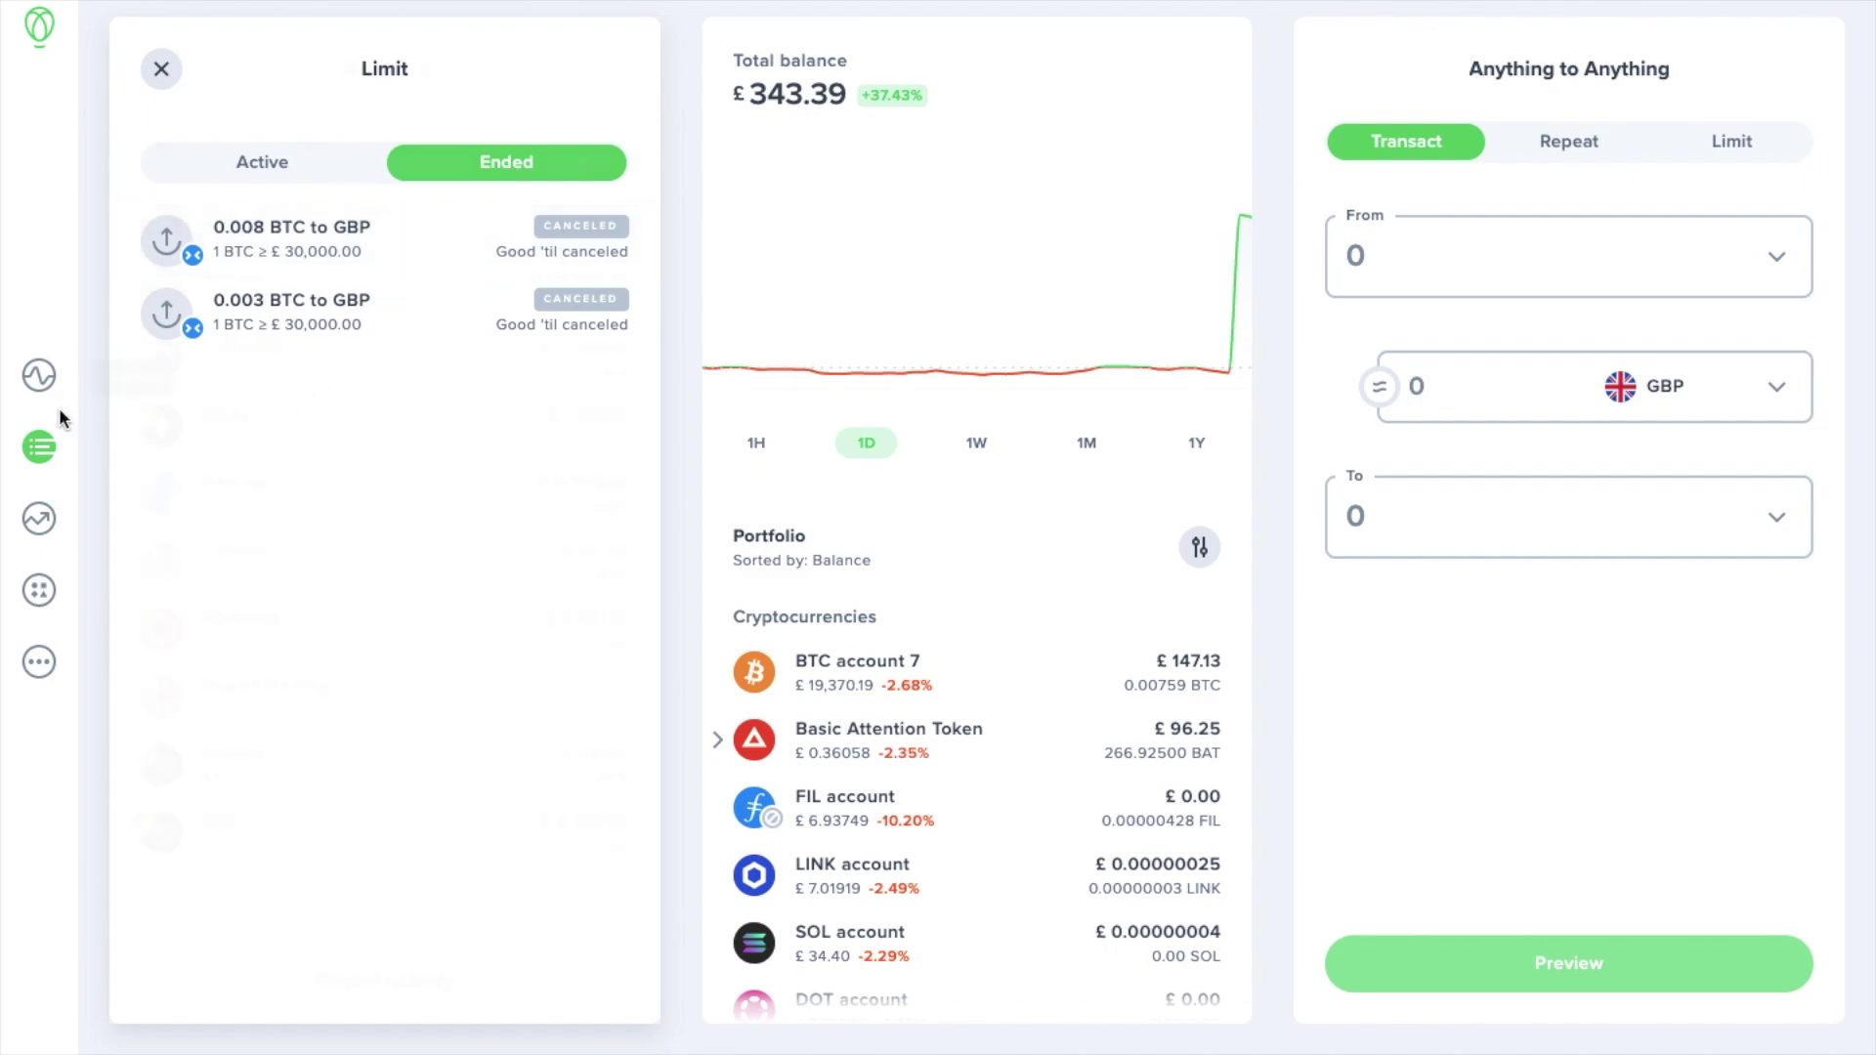
pyautogui.click(39, 376)
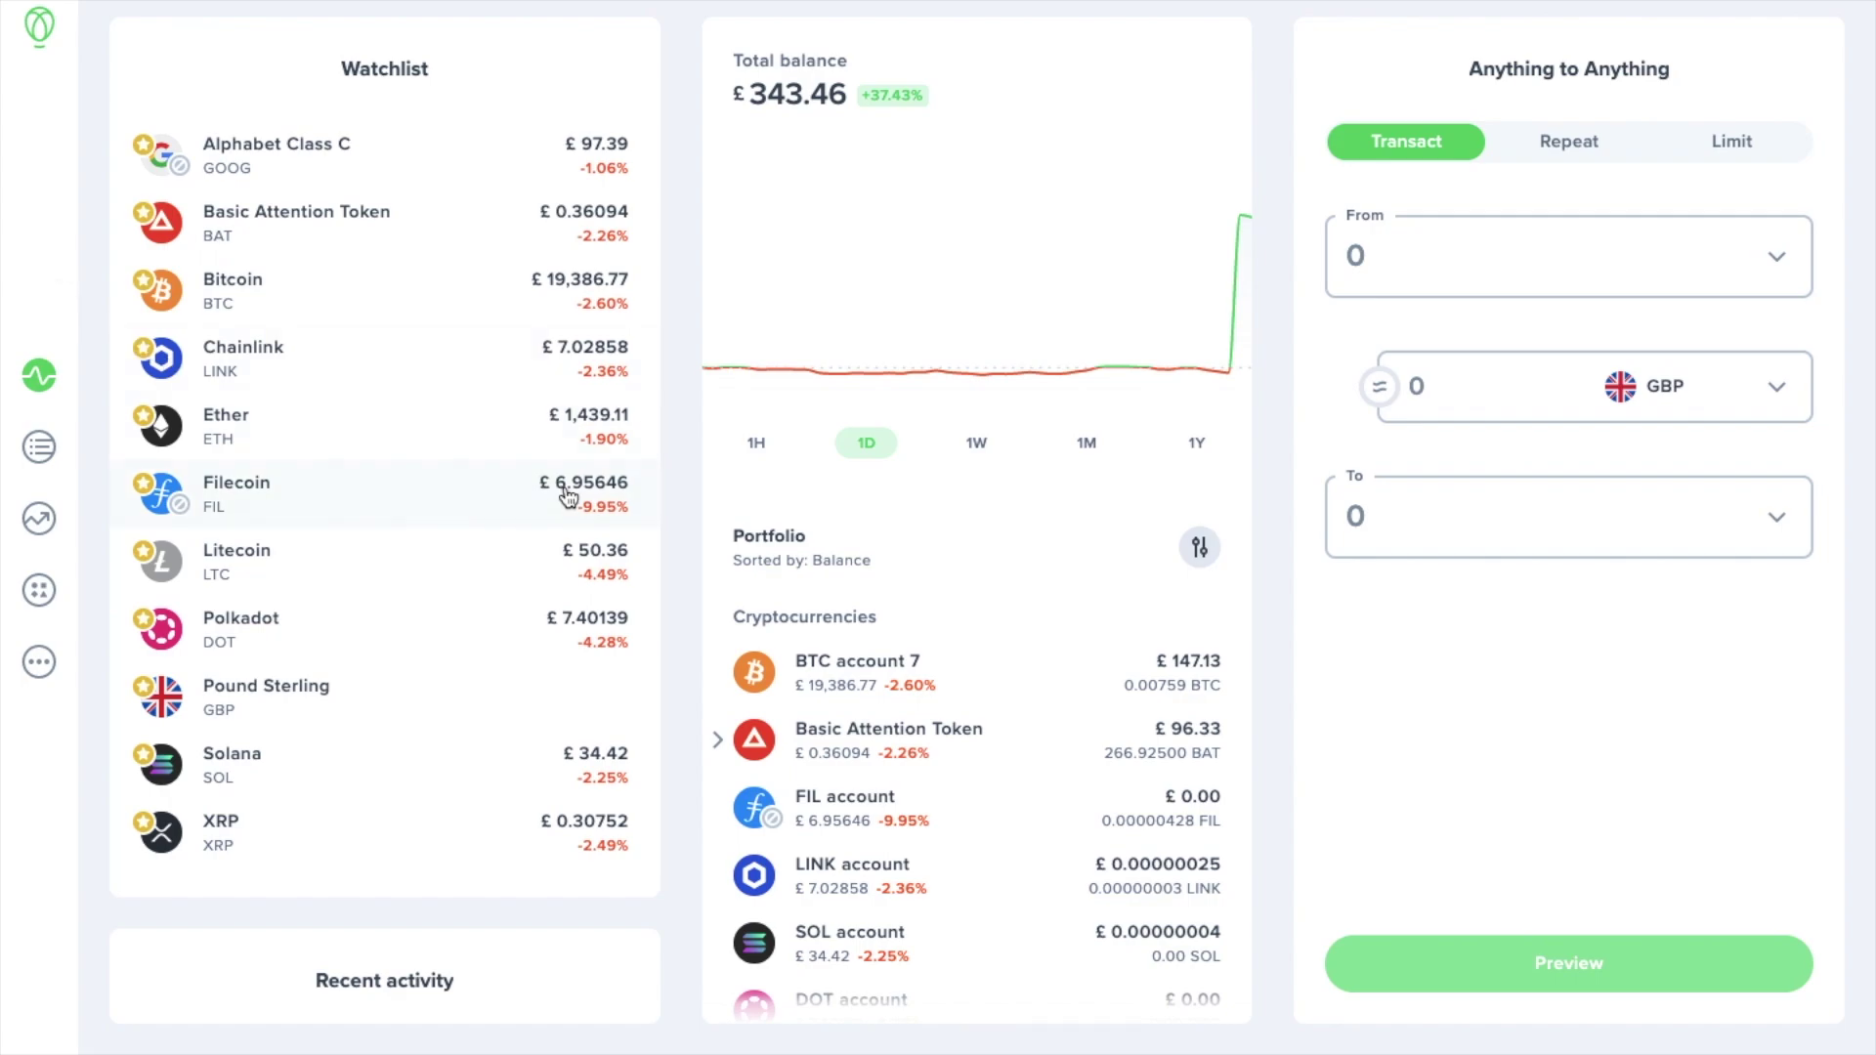
# Prepare a withdrawal of the full 0.00759067 BTC from BTC account 7 to a Bitcoin wallet.
pyautogui.click(911, 677)
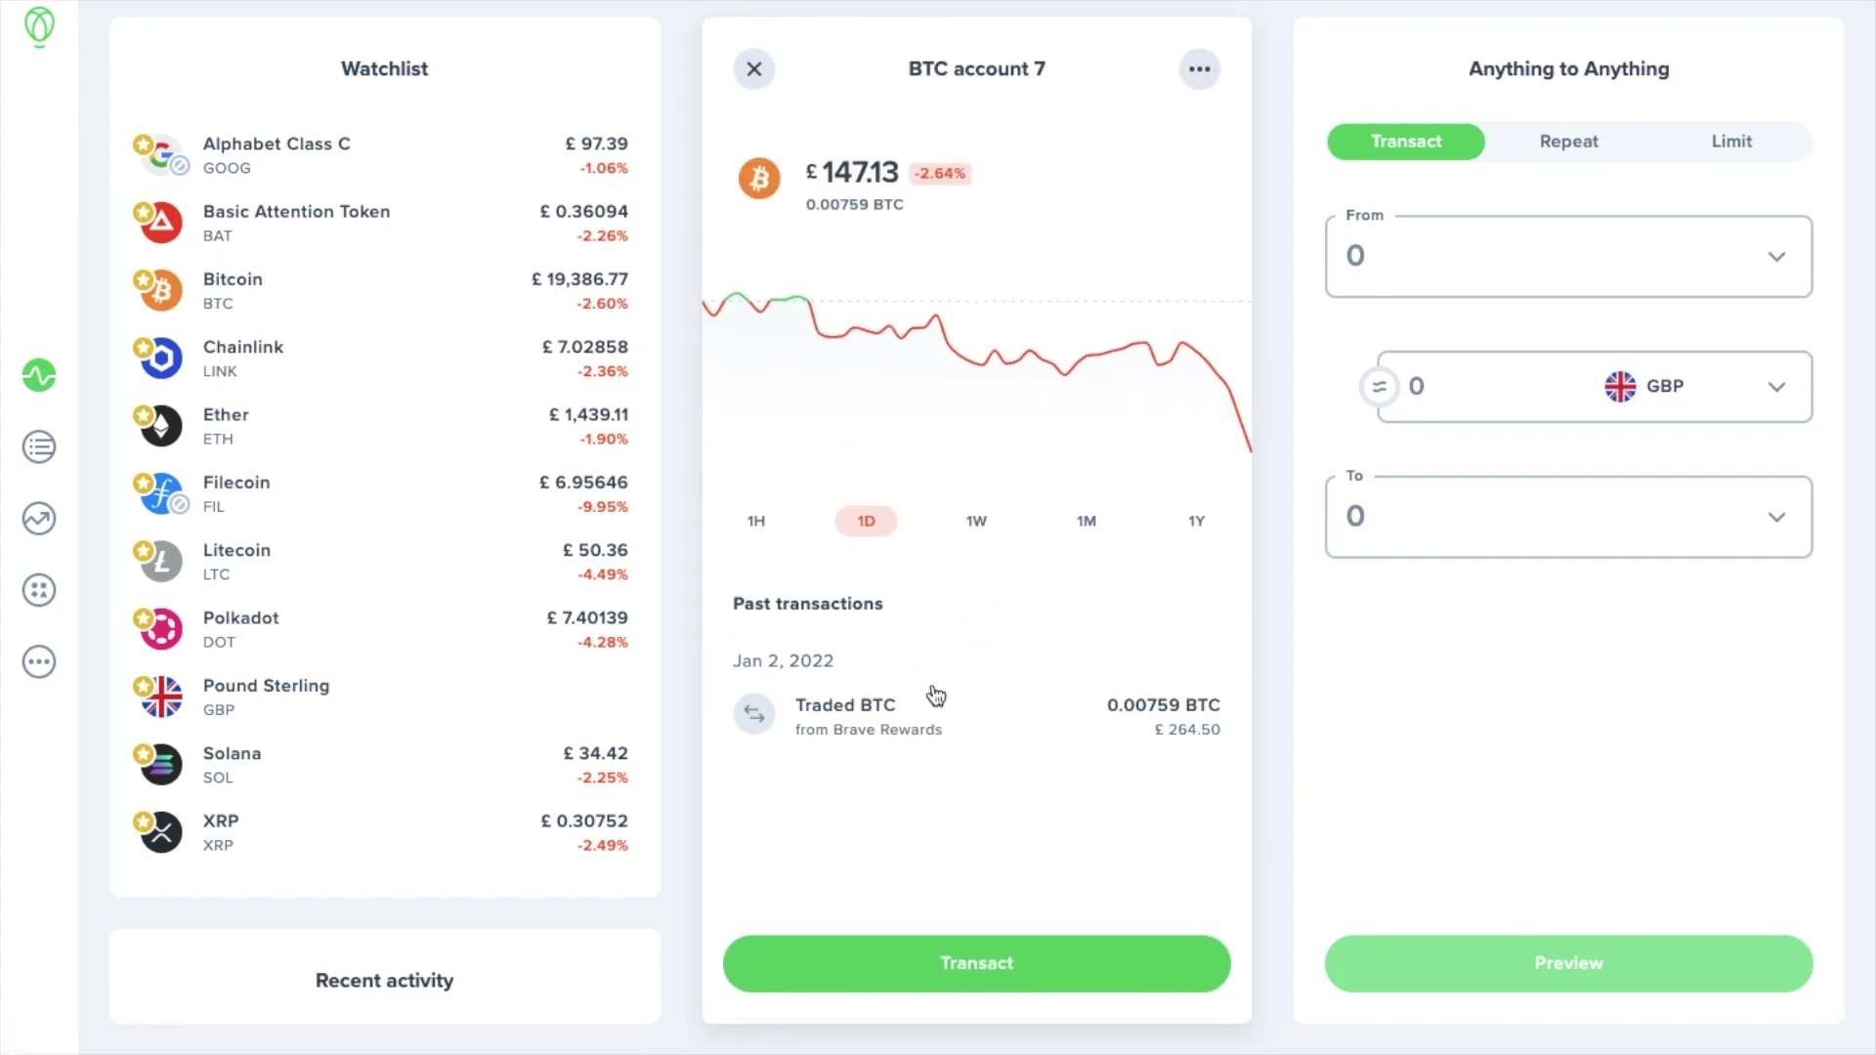
pyautogui.click(1062, 977)
pyautogui.click(1031, 656)
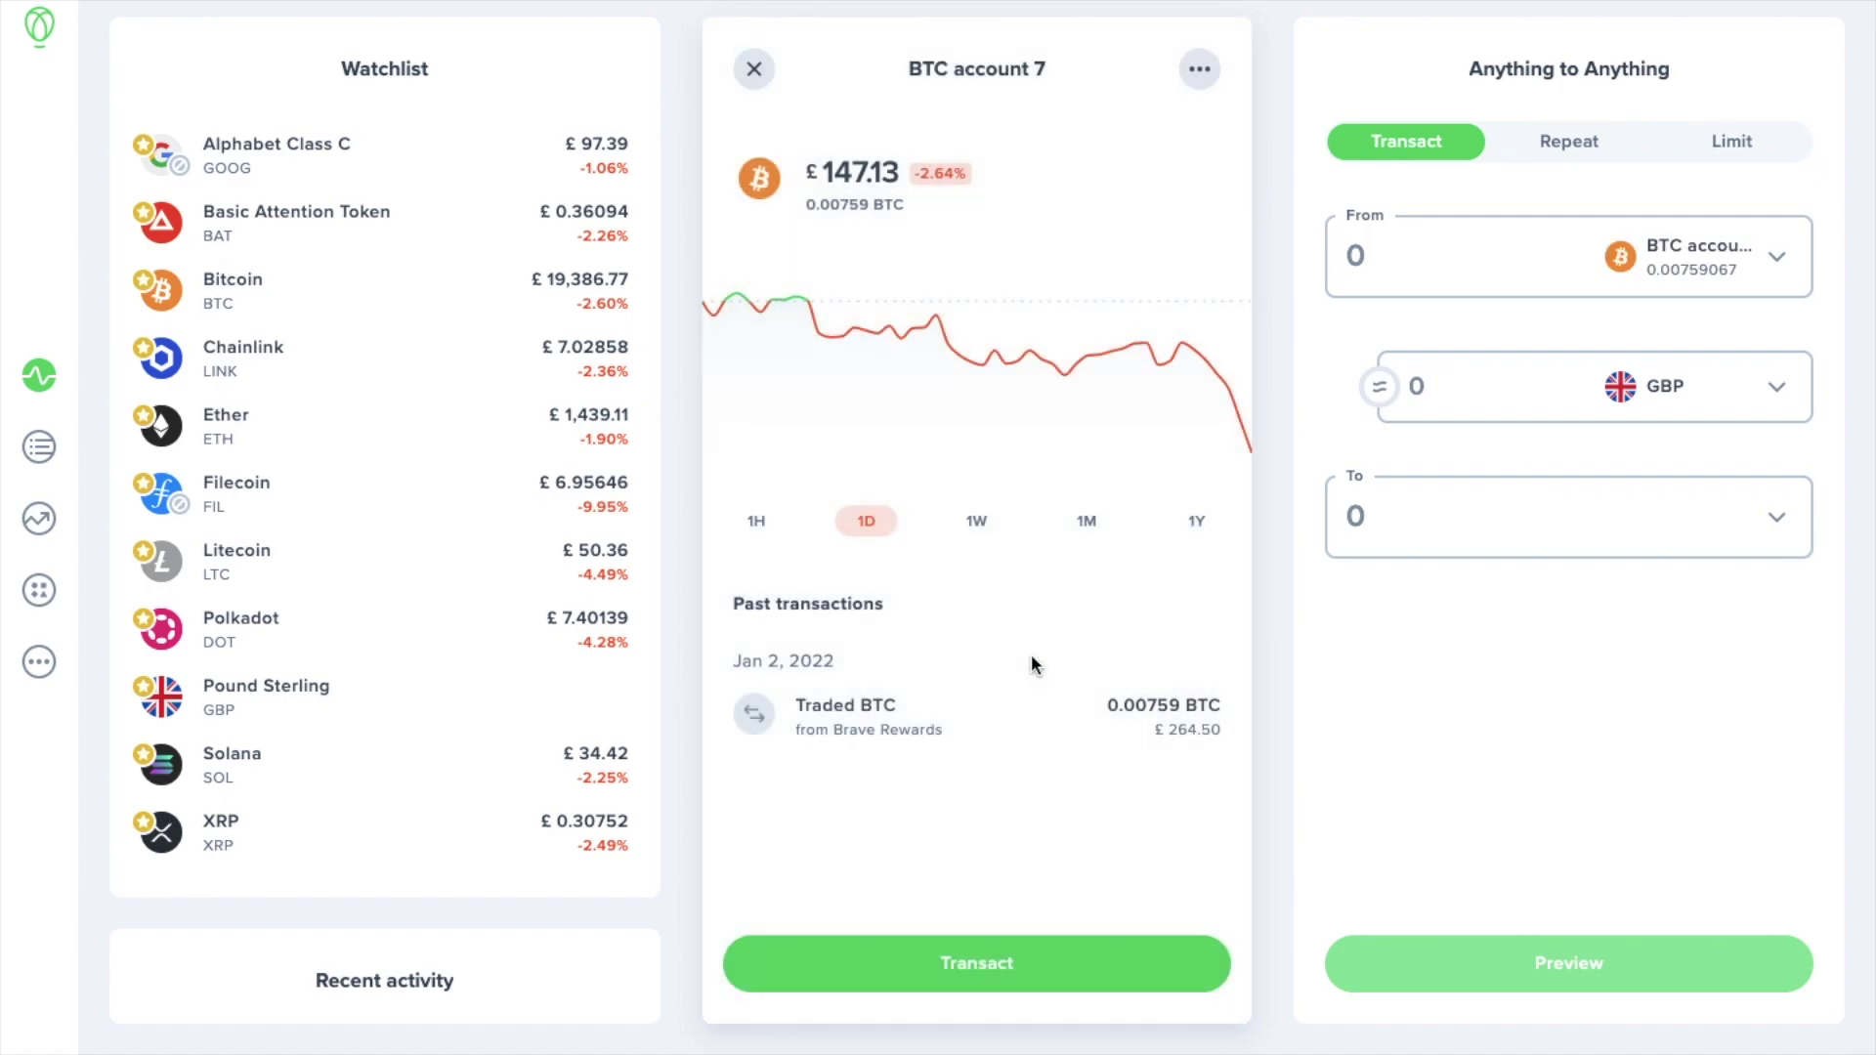
pyautogui.click(1463, 250)
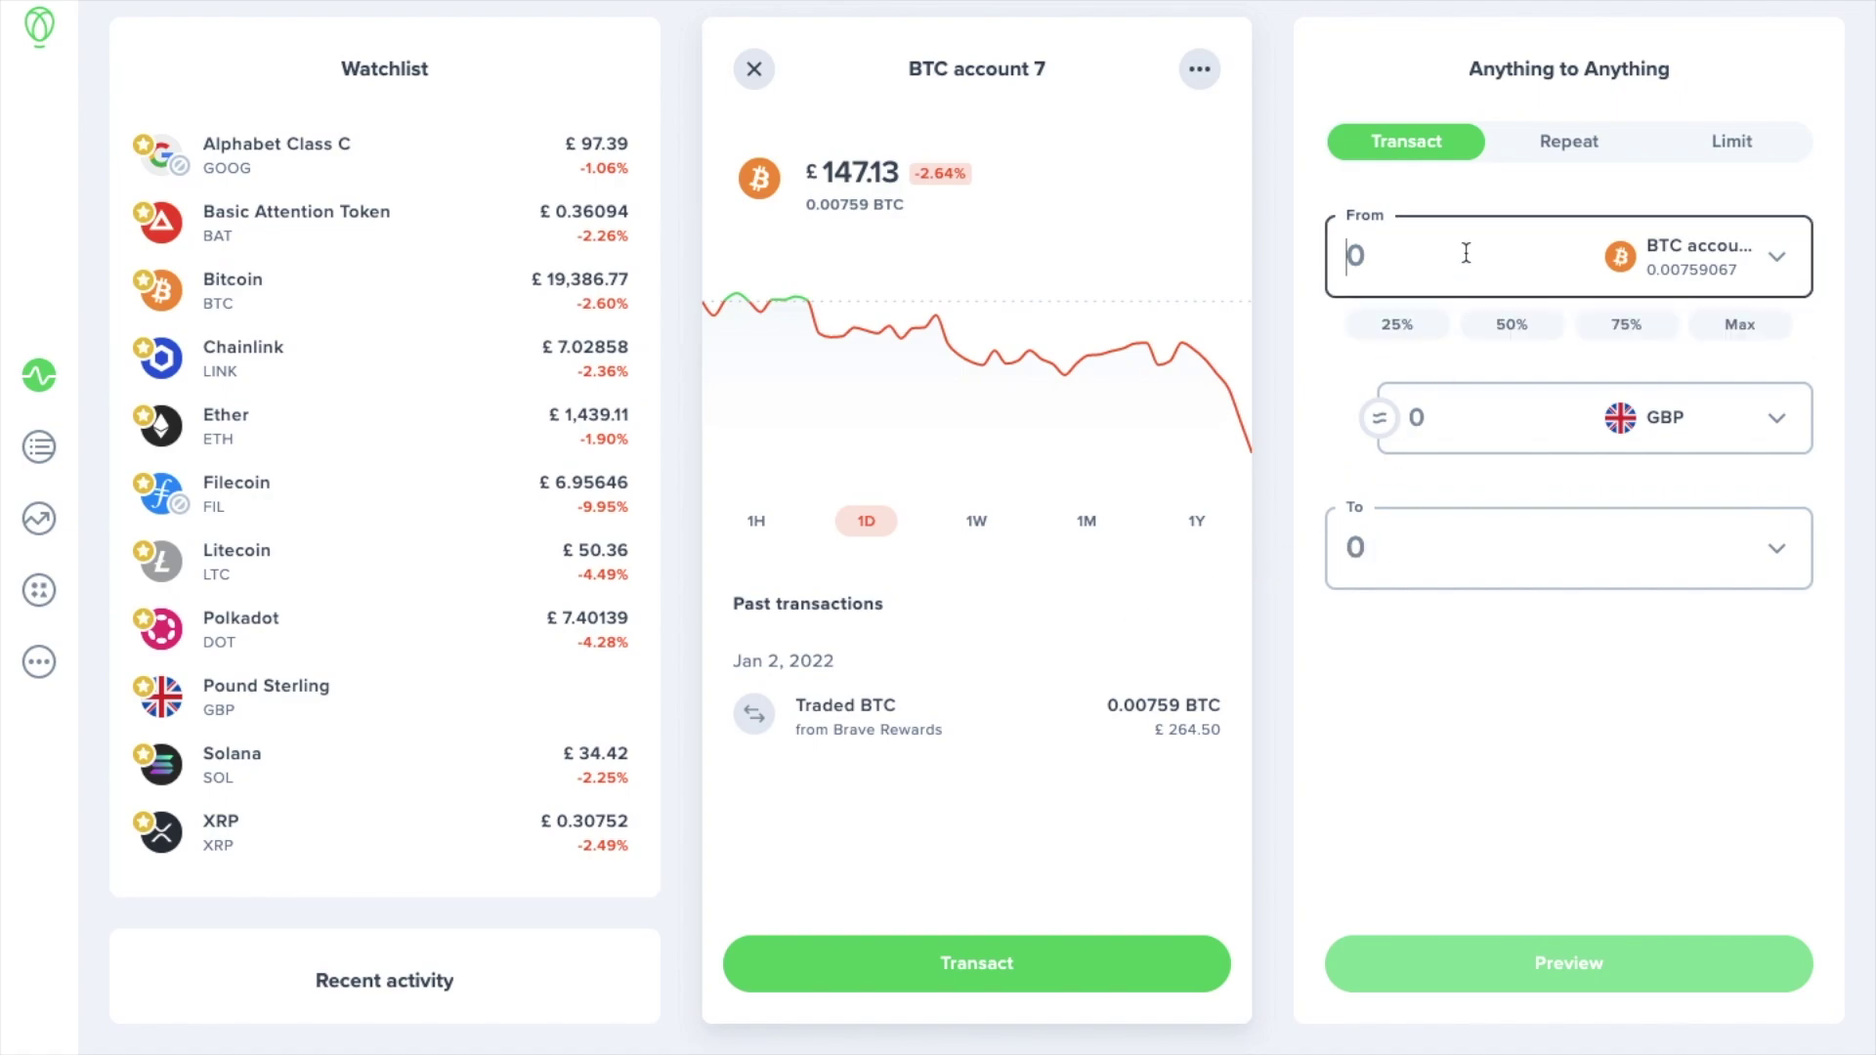
pyautogui.click(1711, 327)
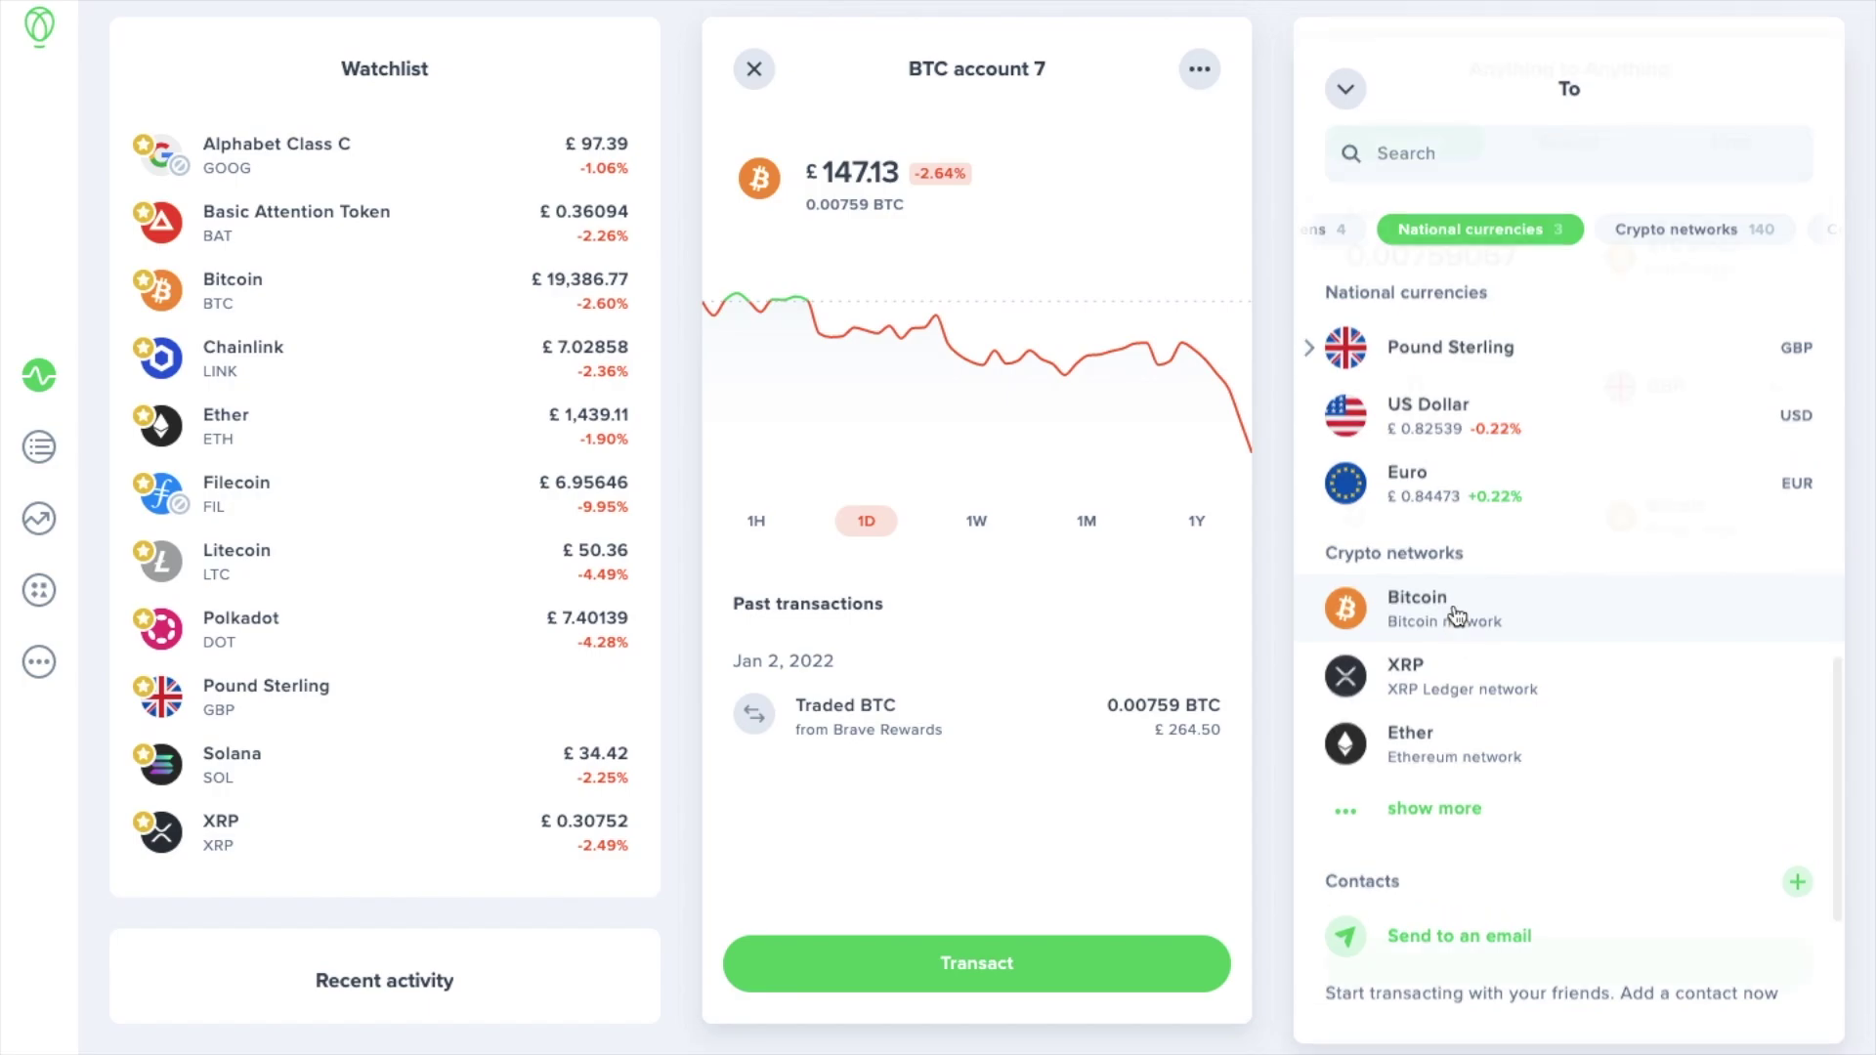
pyautogui.click(1456, 607)
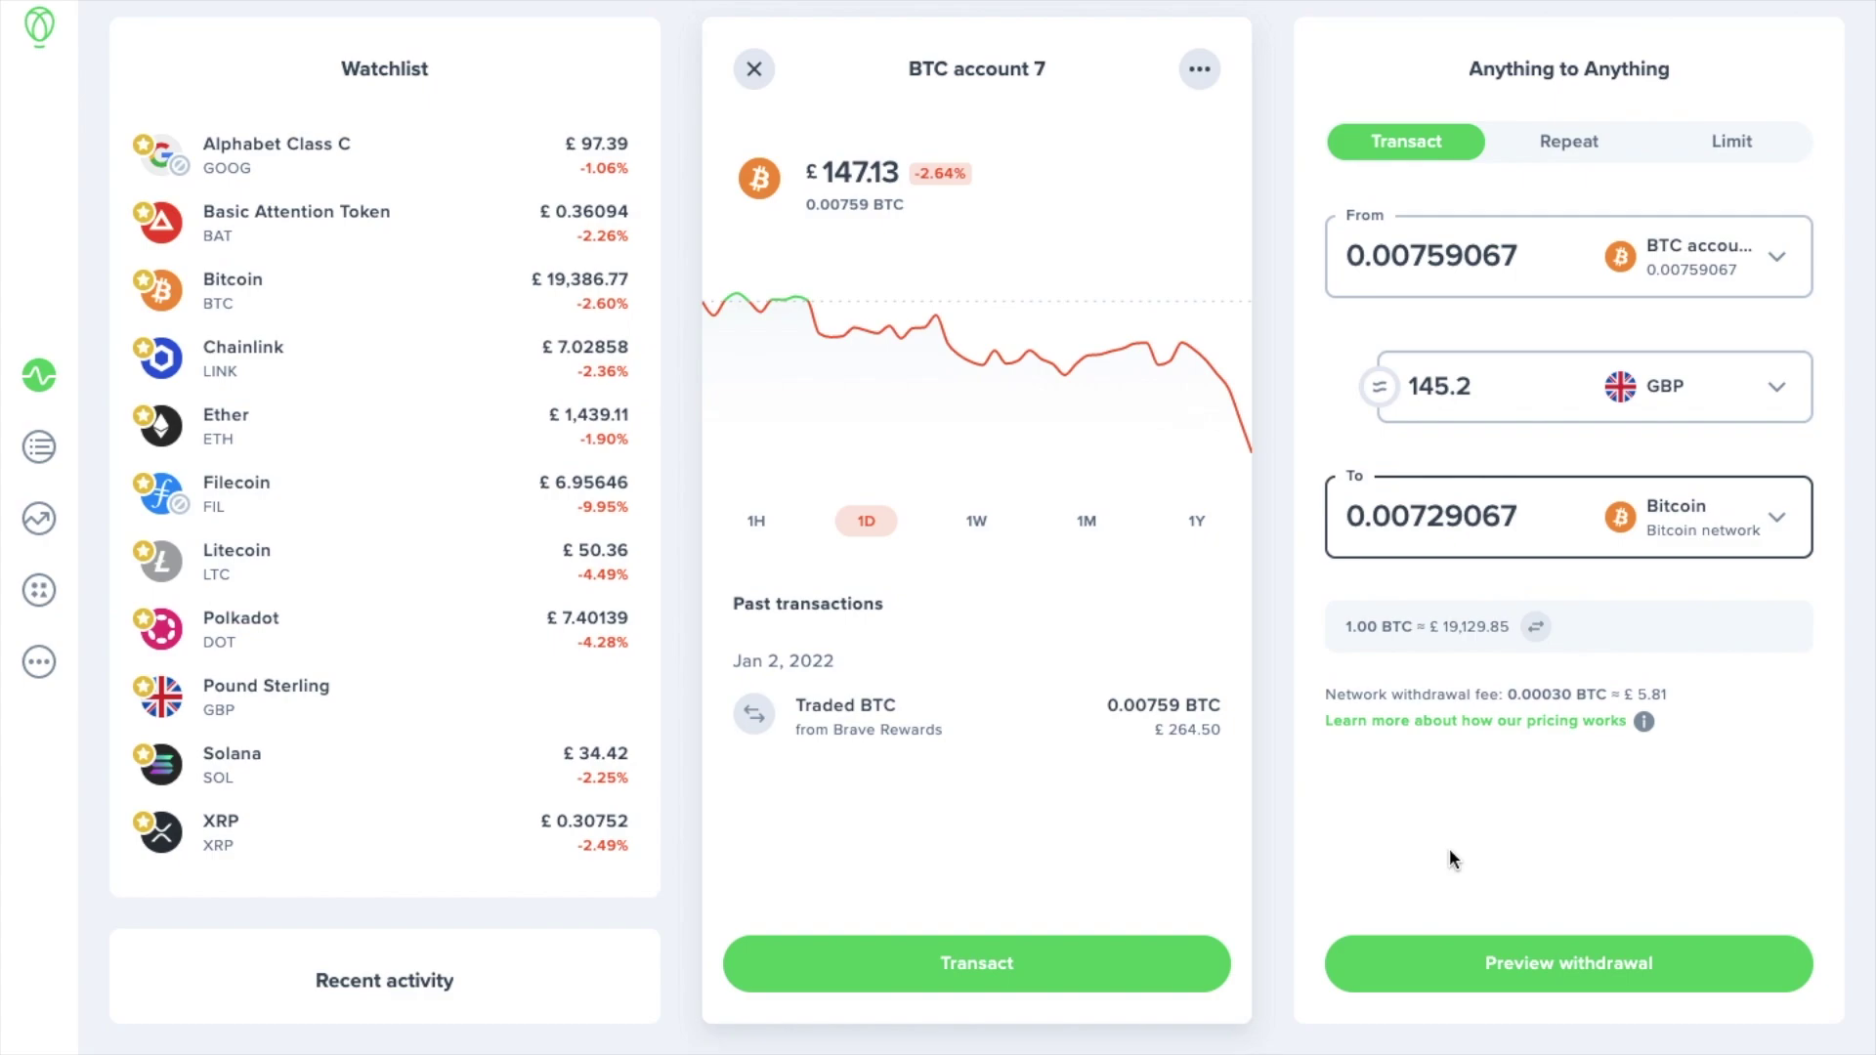
pyautogui.click(1451, 967)
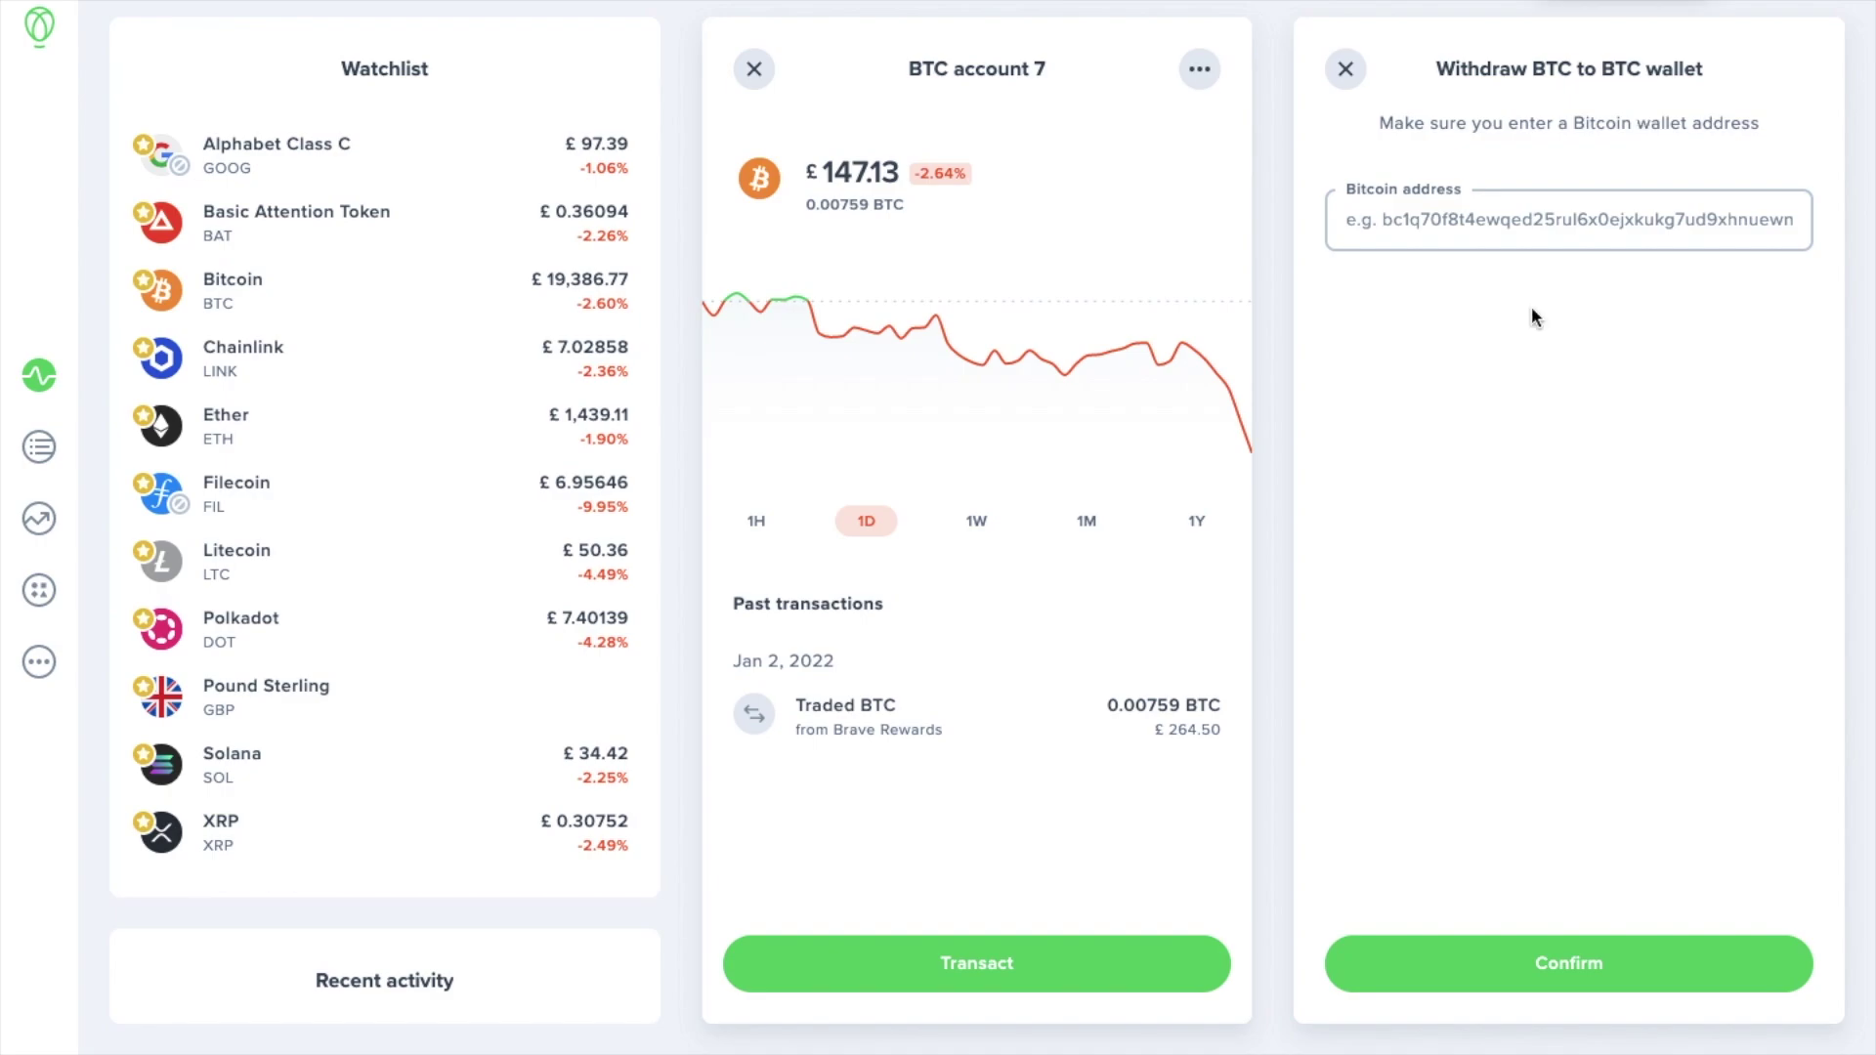
# Review the account activity and transaction history, then bring up the 0x (ZRX) market page.
pyautogui.click(37, 455)
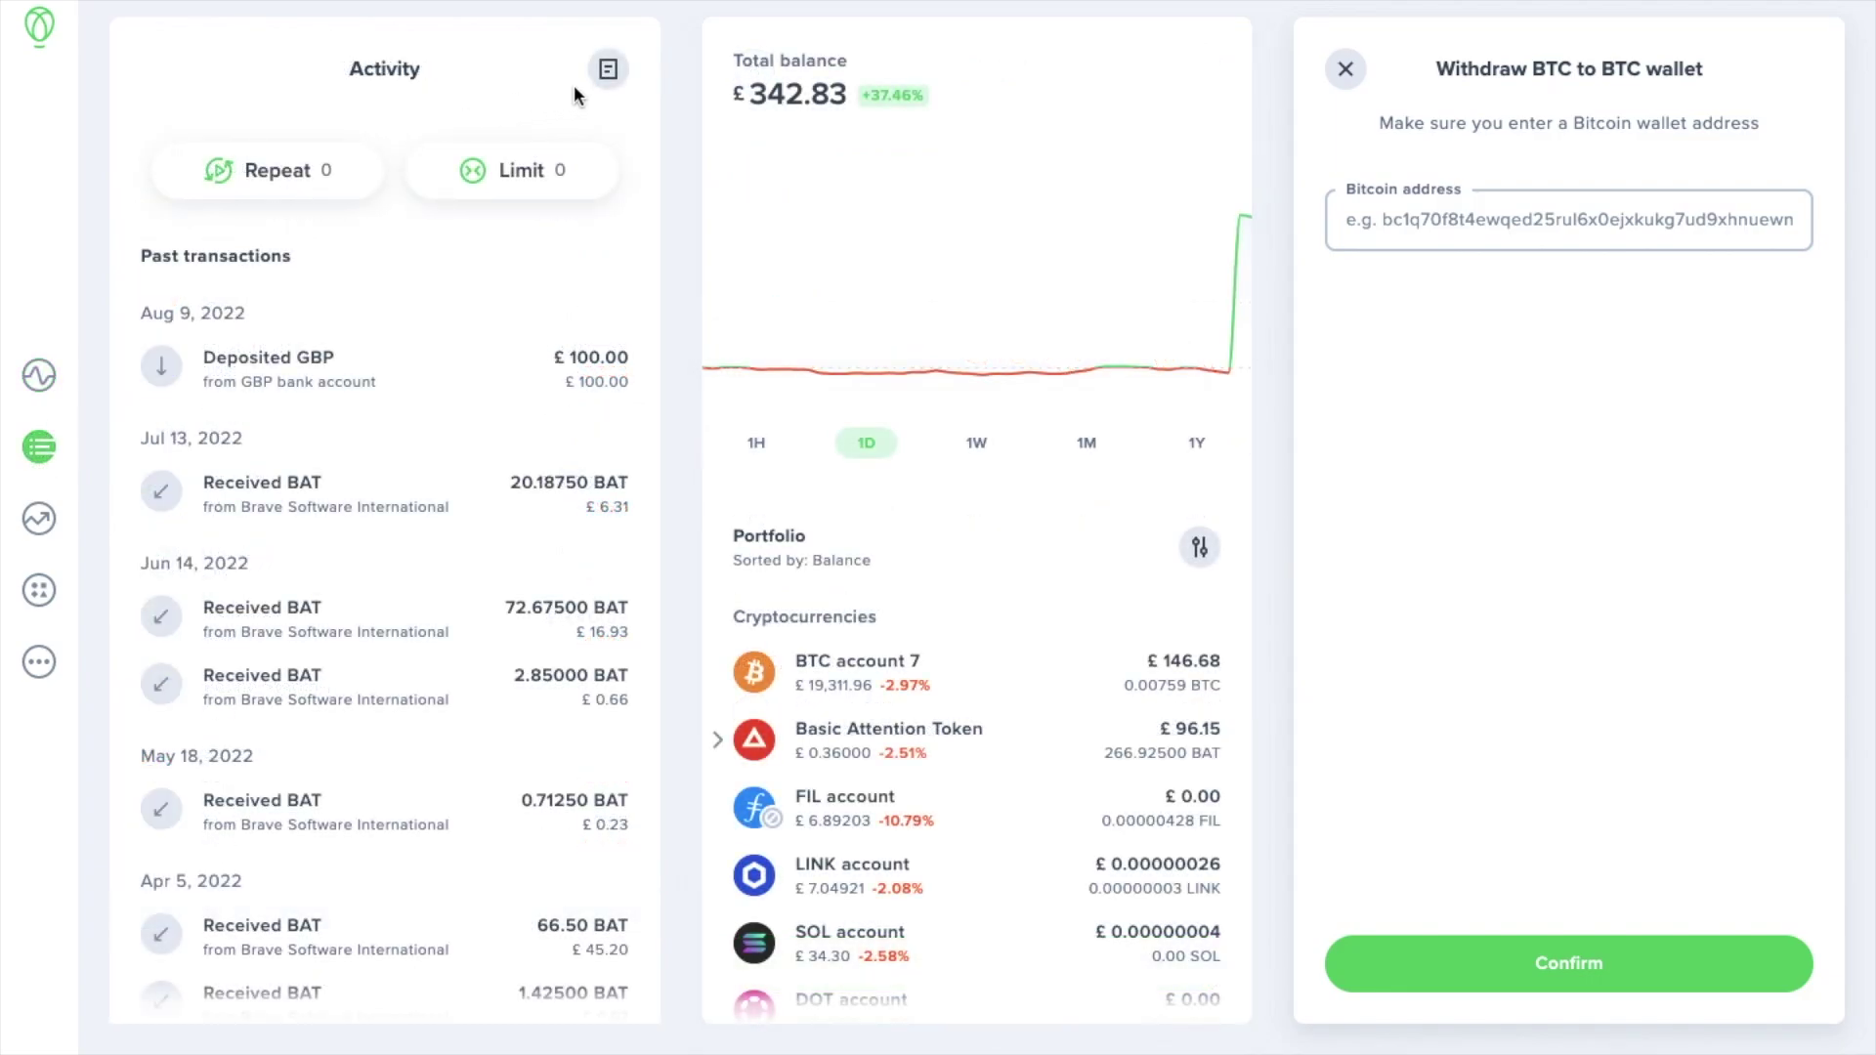
pyautogui.click(608, 70)
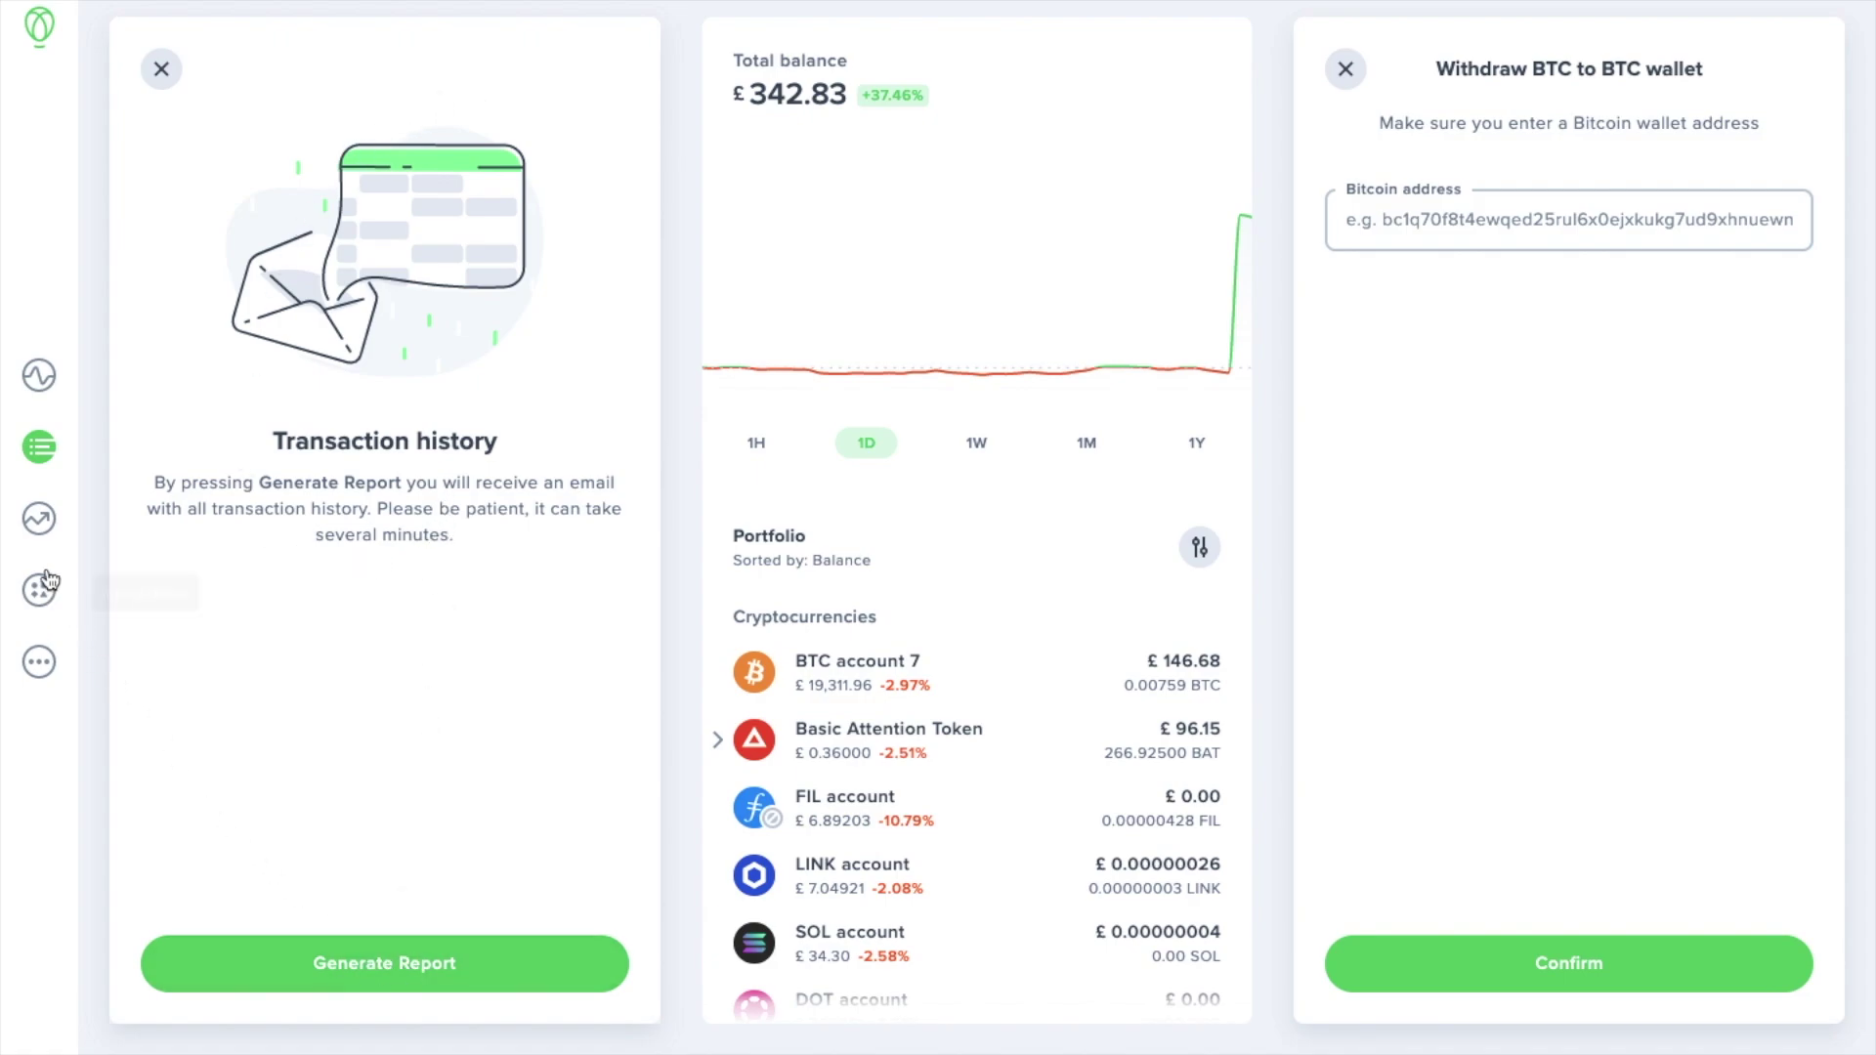
pyautogui.click(36, 528)
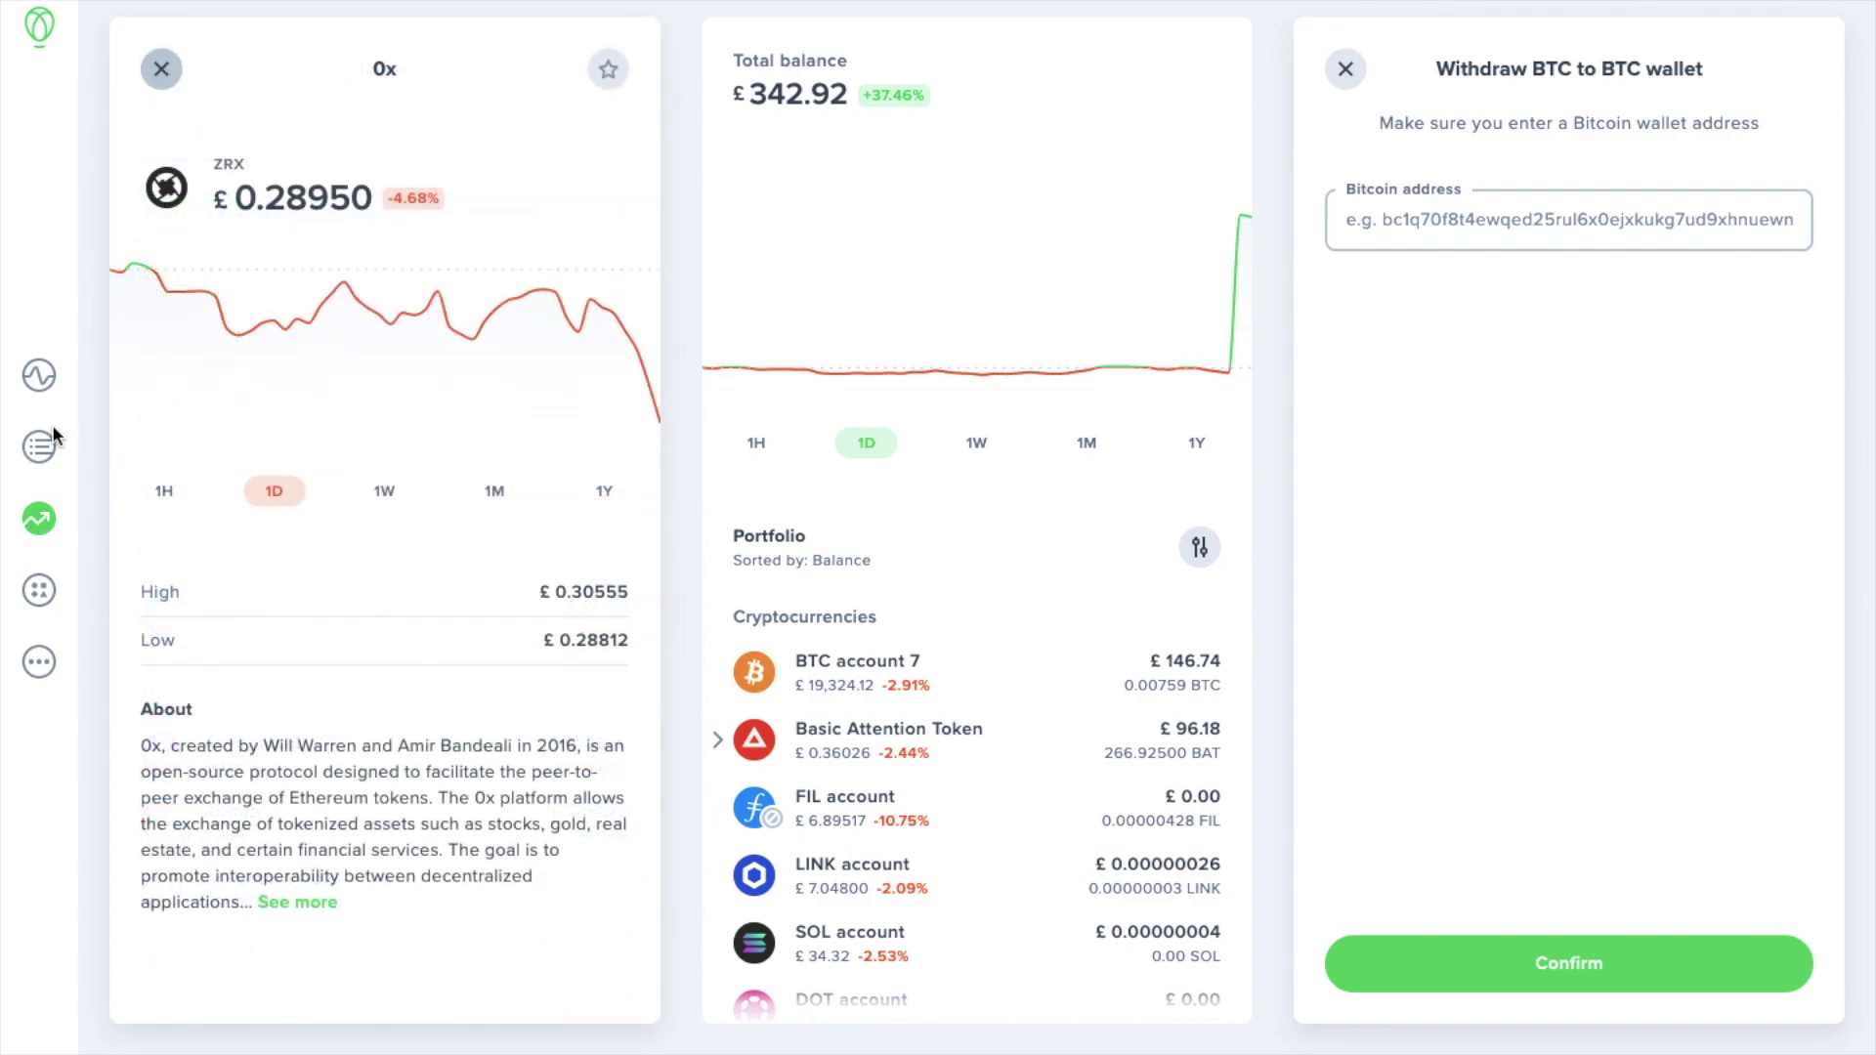
# Scroll through the third-party app integrations, including the connected Brave Rewards.
pyautogui.click(39, 593)
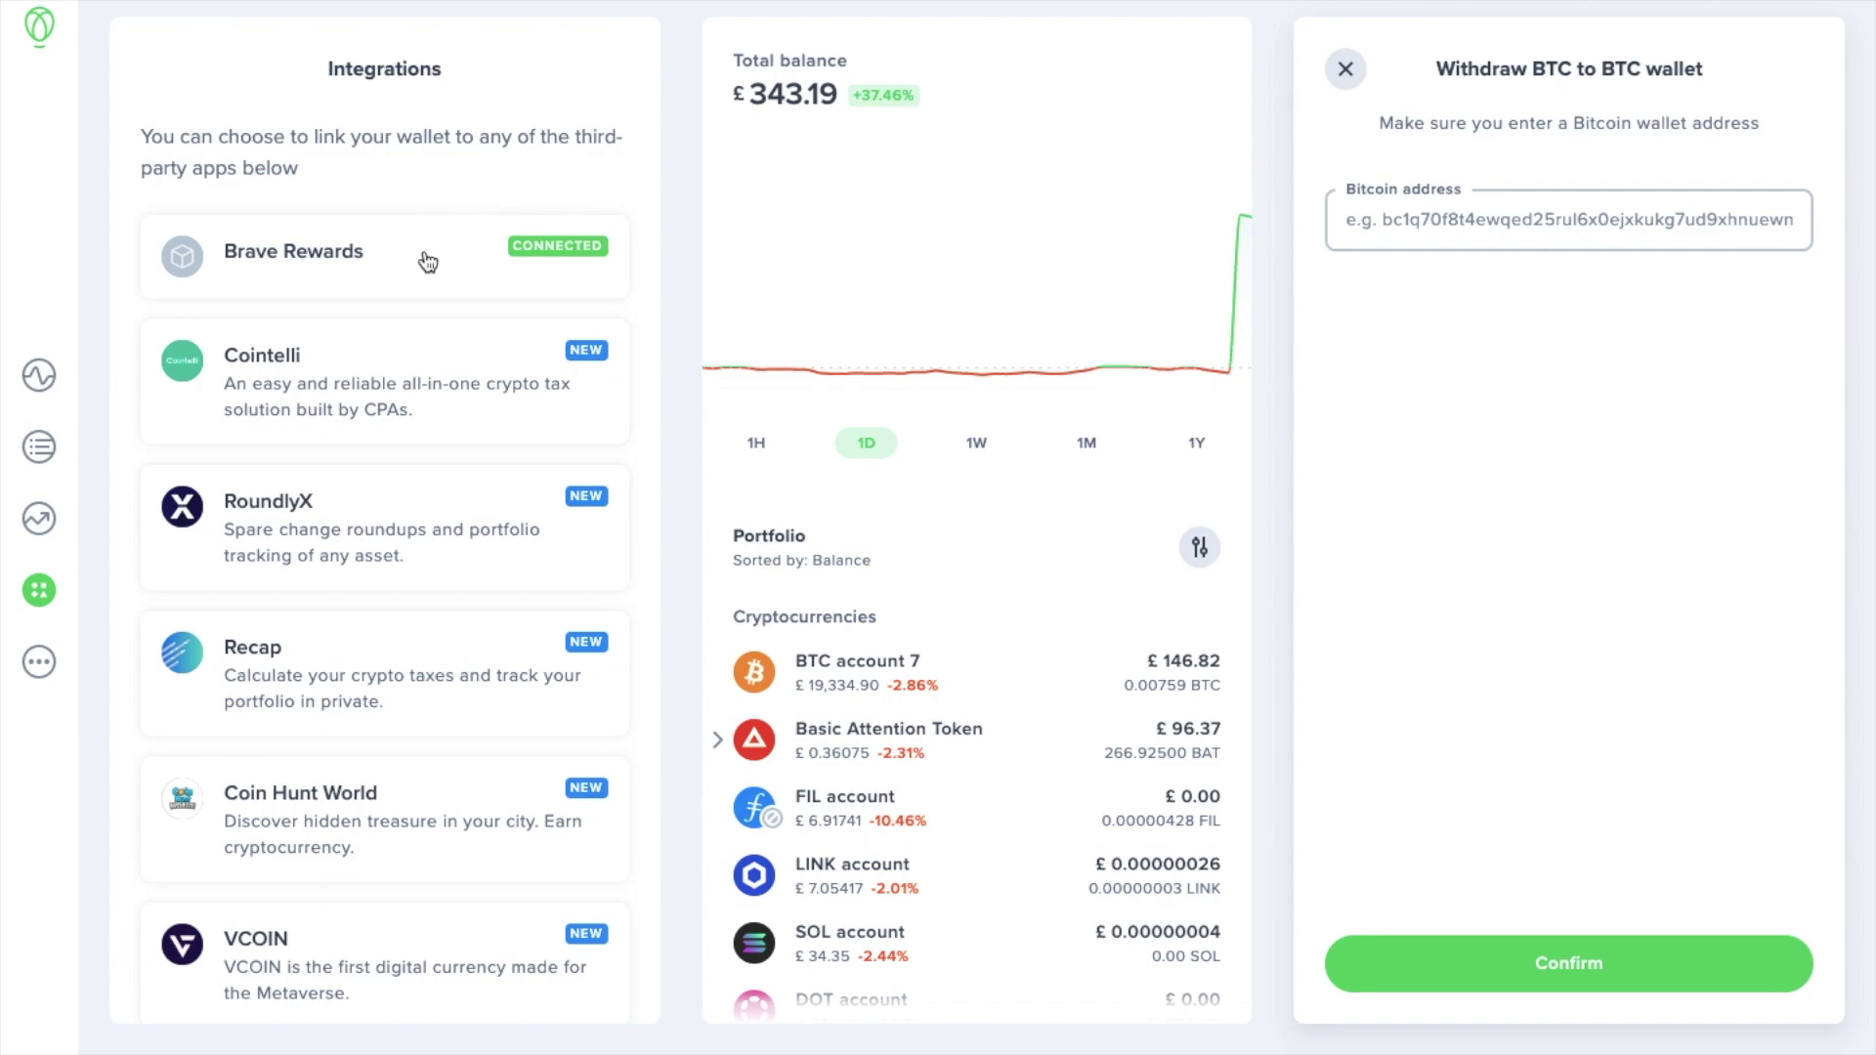
pyautogui.scroll(-4, 407, 561)
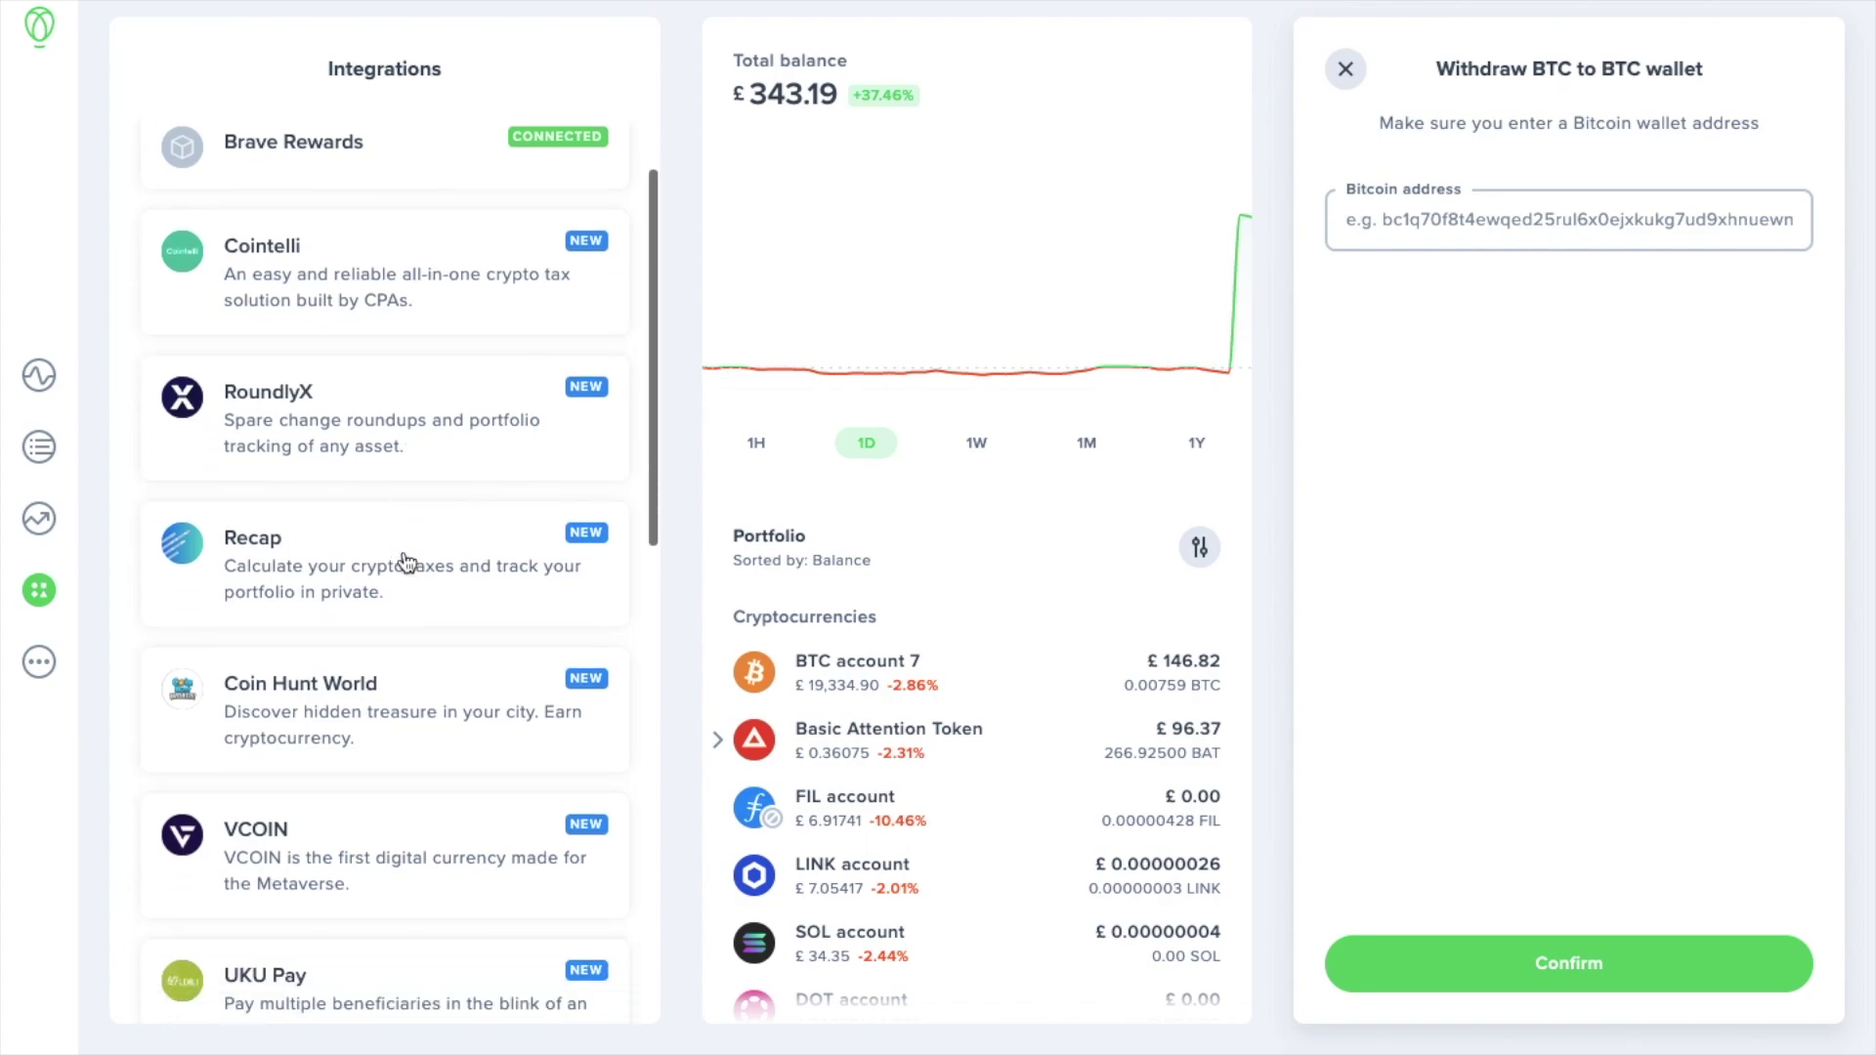
pyautogui.scroll(-4, 408, 562)
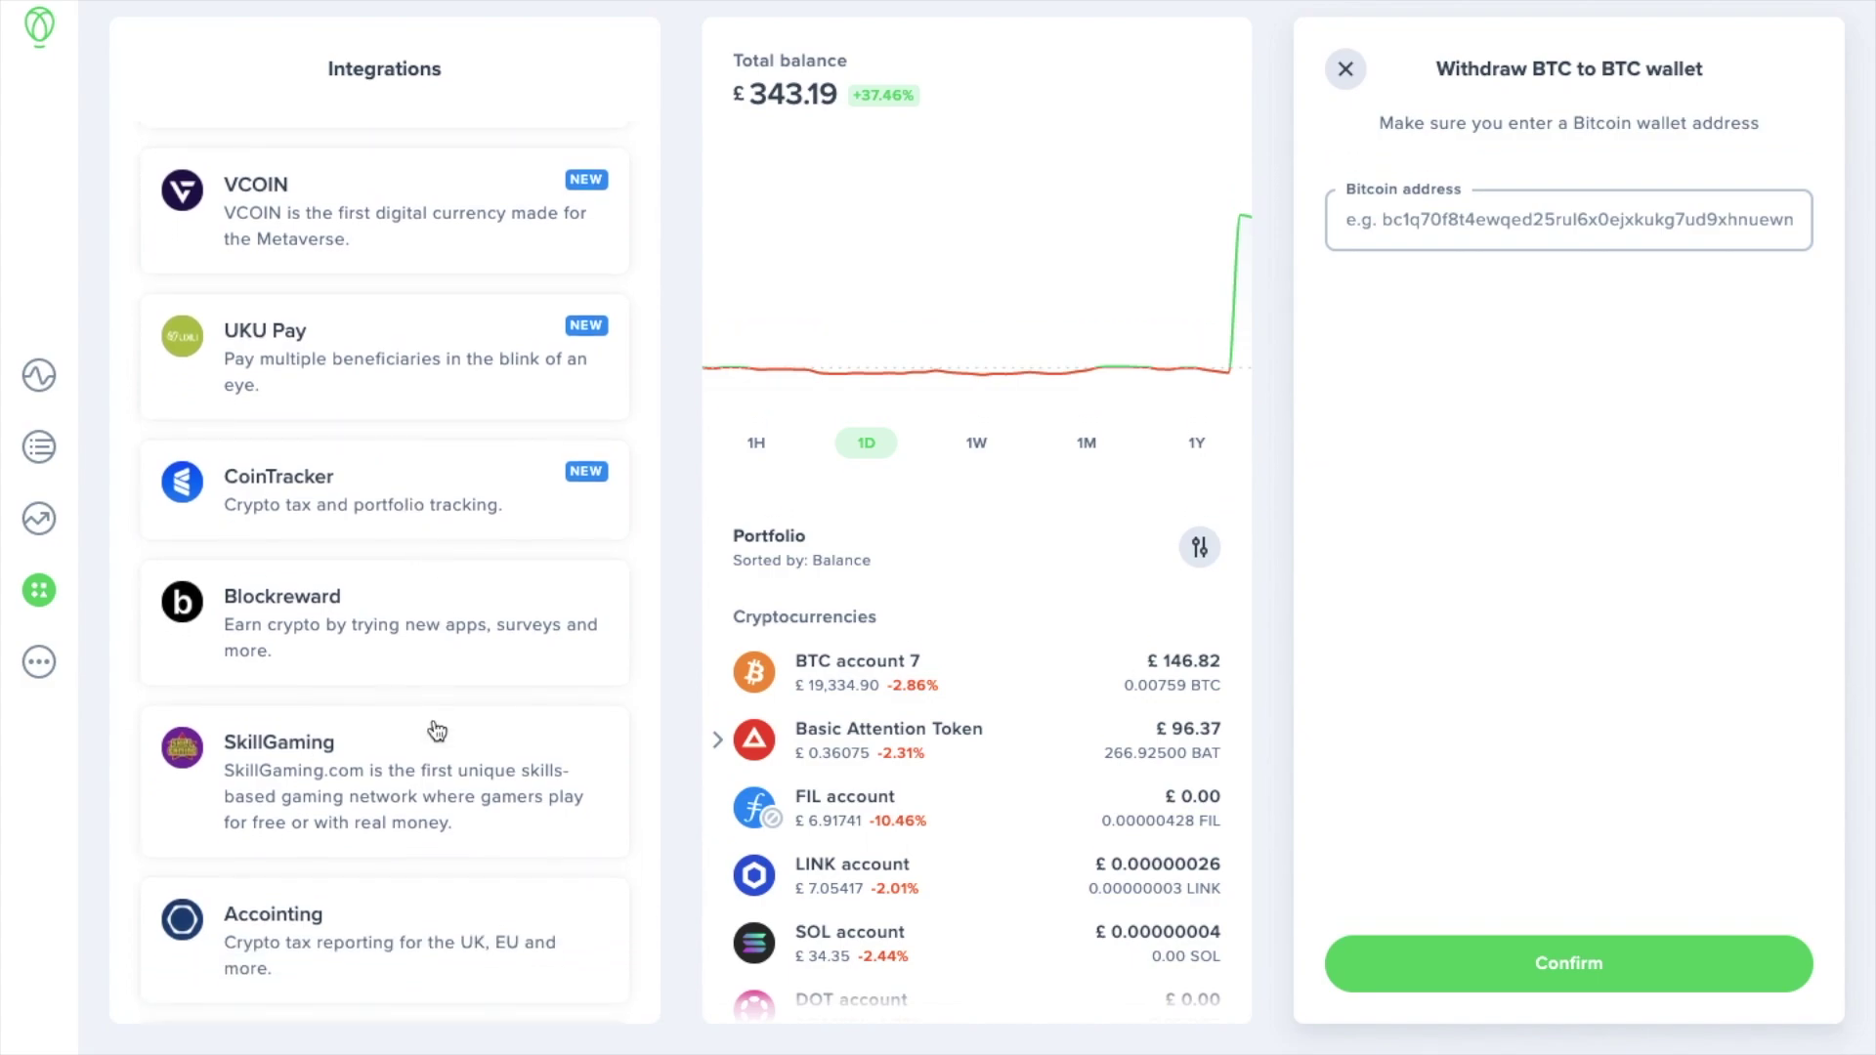
pyautogui.click(39, 662)
# Go past the staking introduction and view Kava's staking offer of up to 19.5% APY.
pyautogui.click(252, 282)
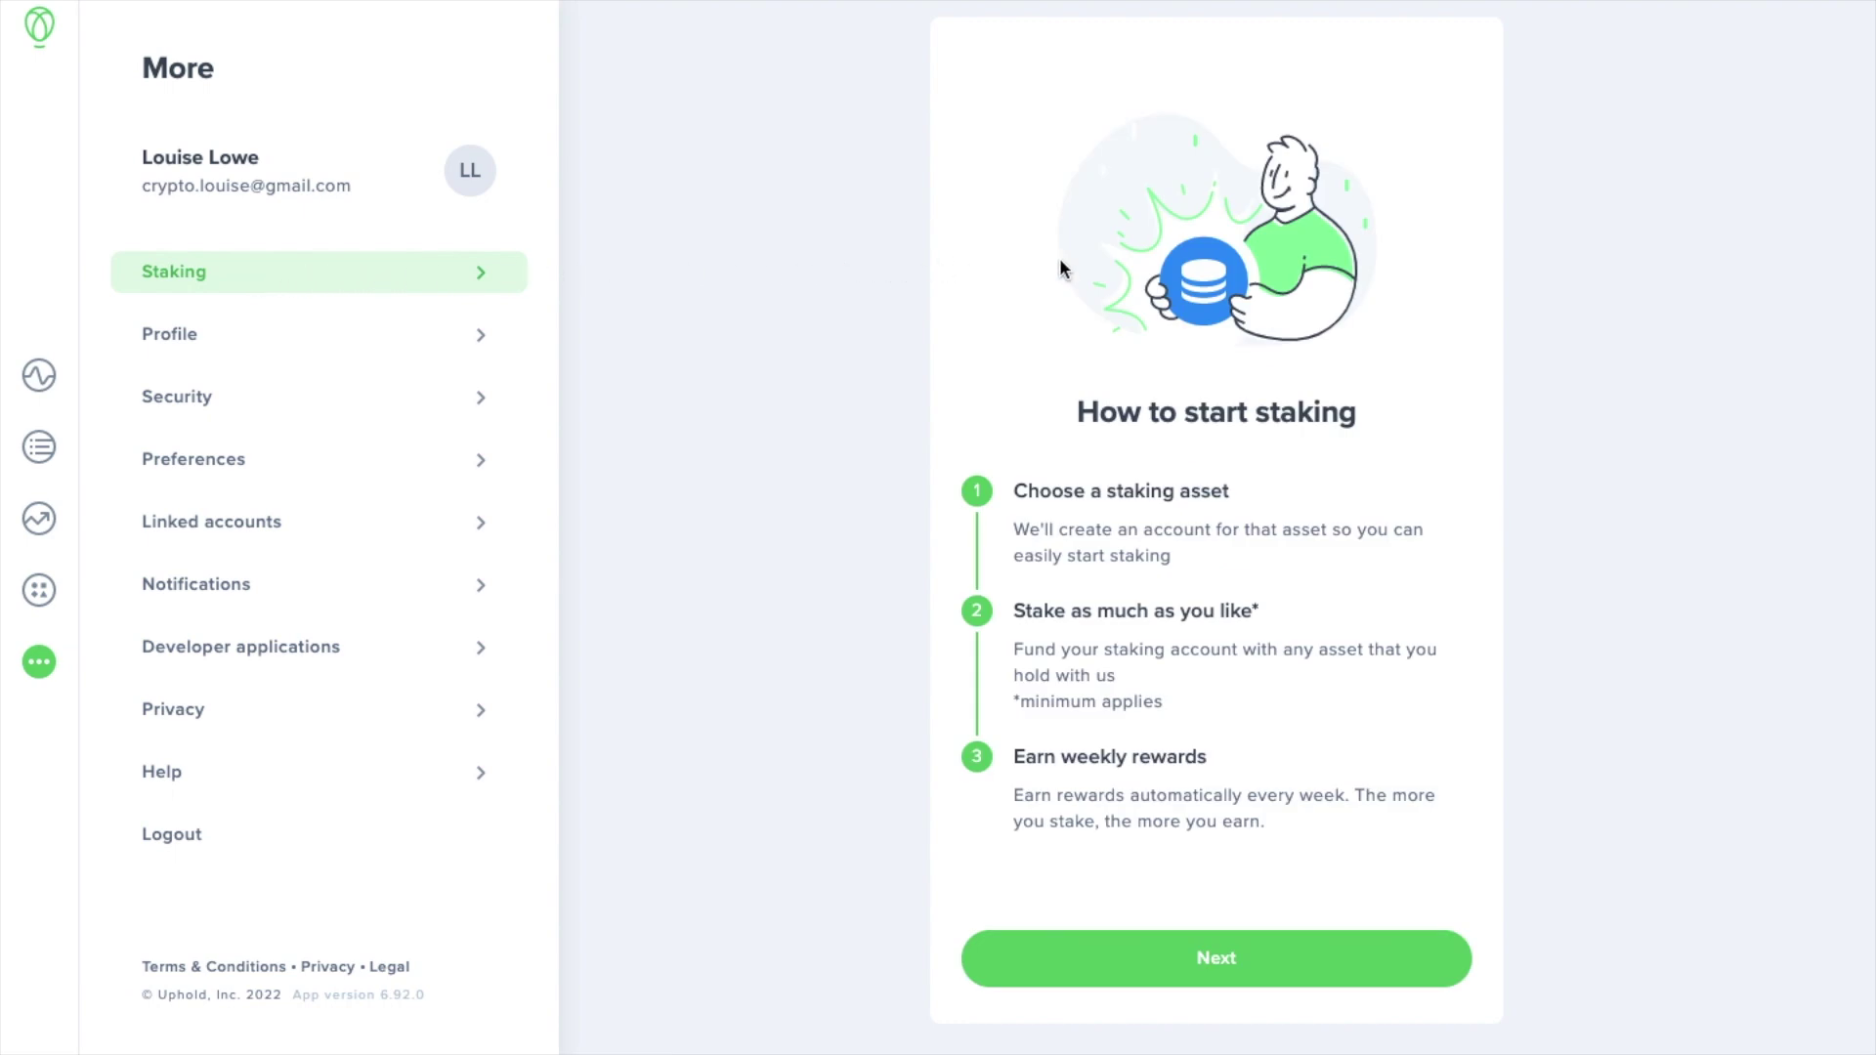
pyautogui.click(1100, 964)
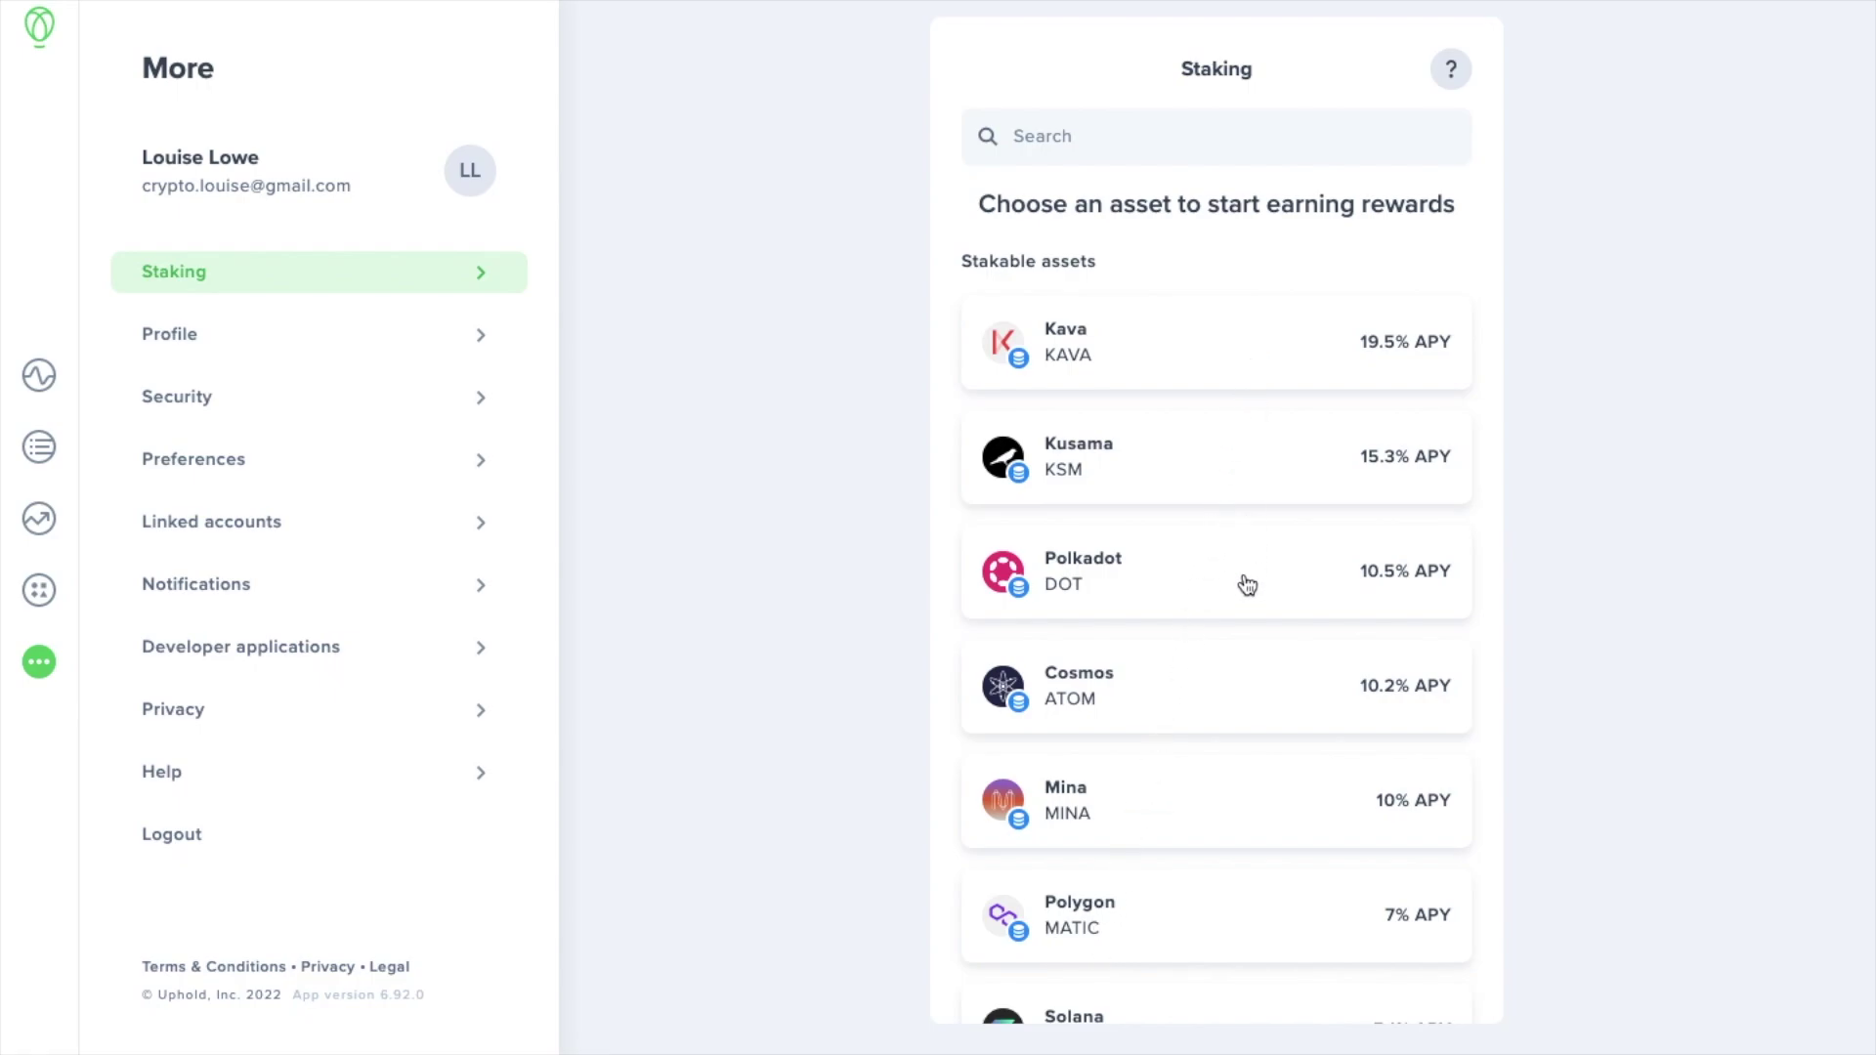
pyautogui.click(1217, 381)
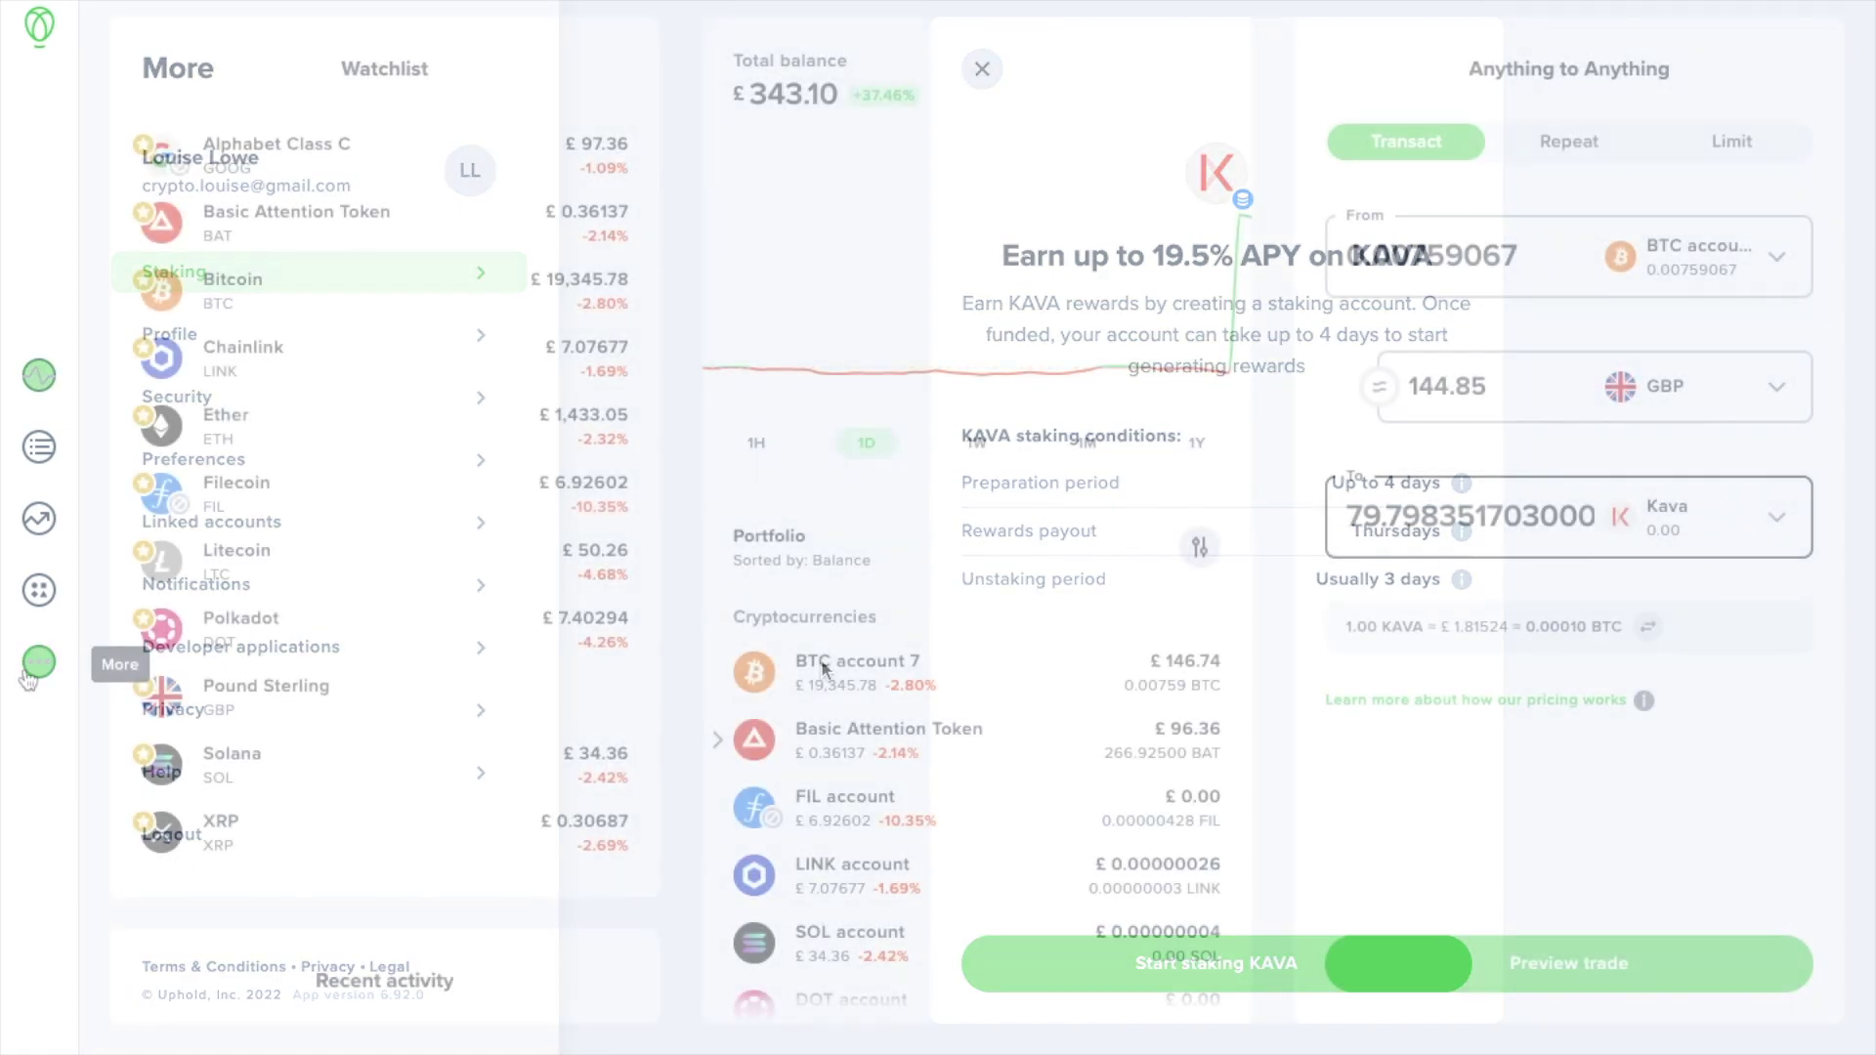
pyautogui.click(29, 674)
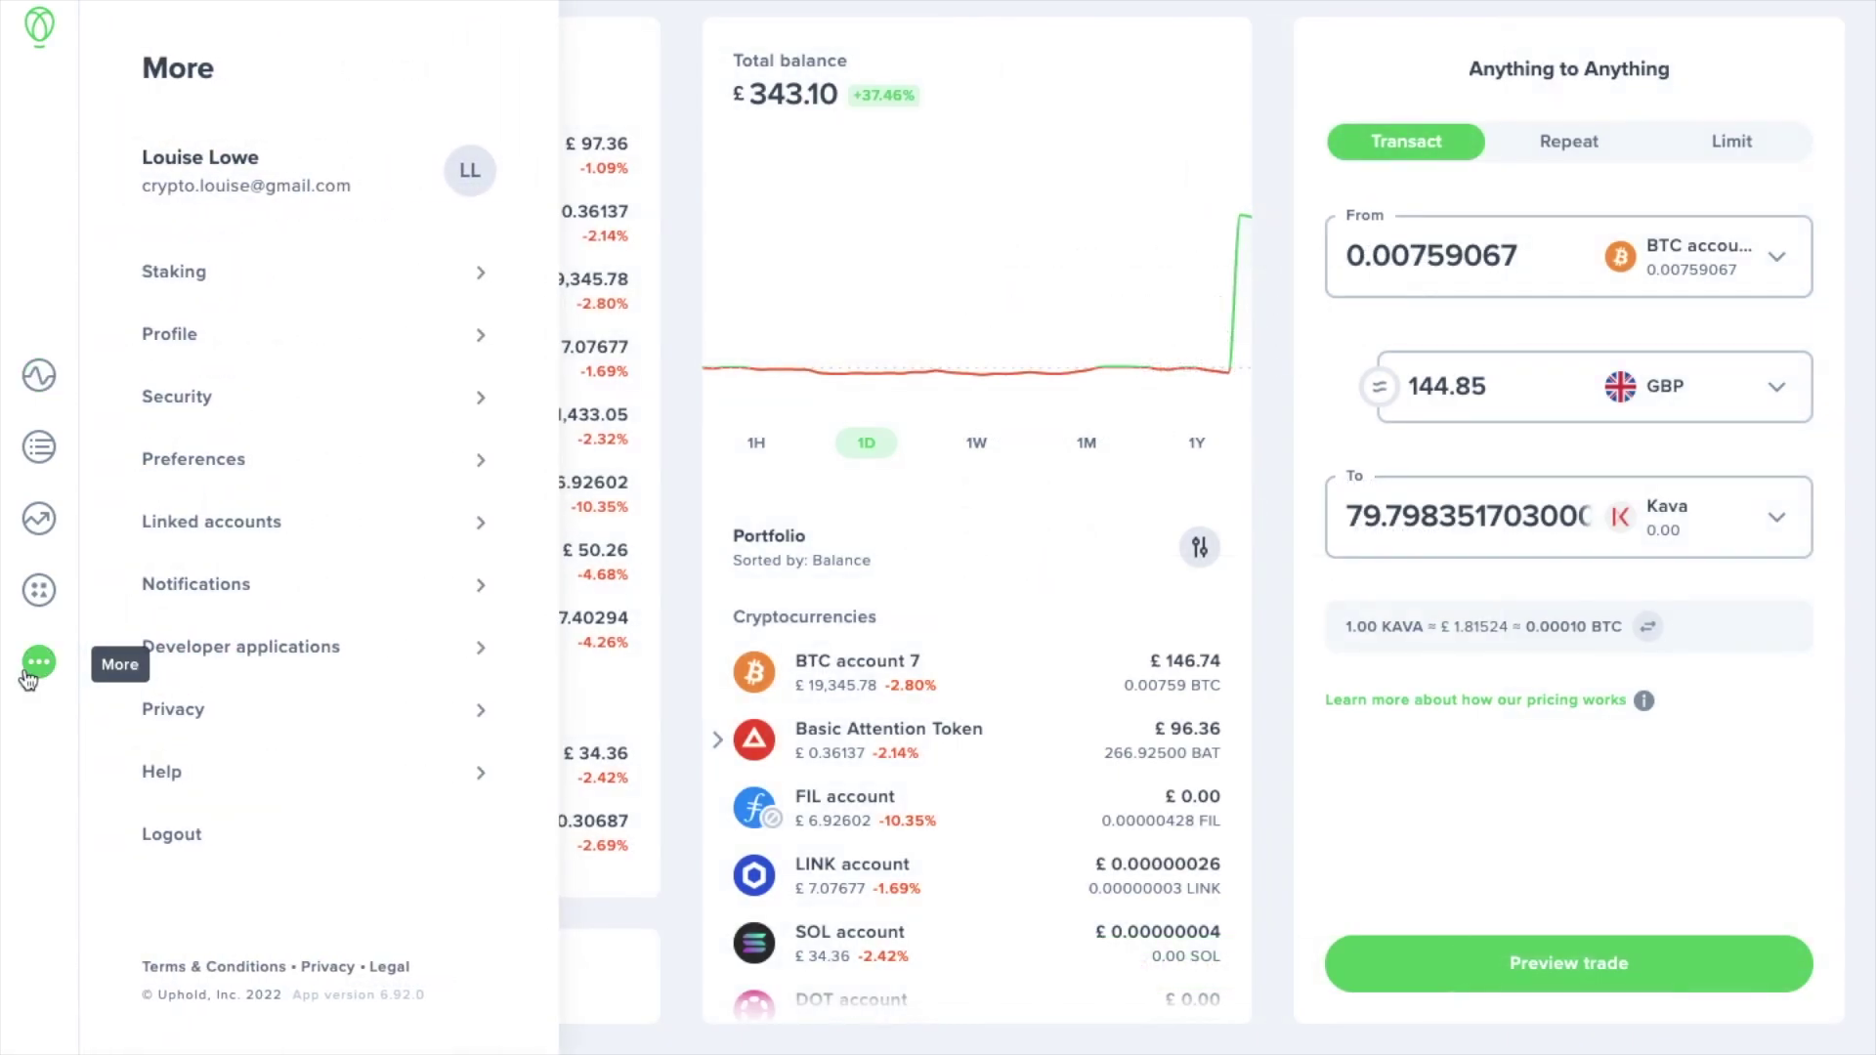